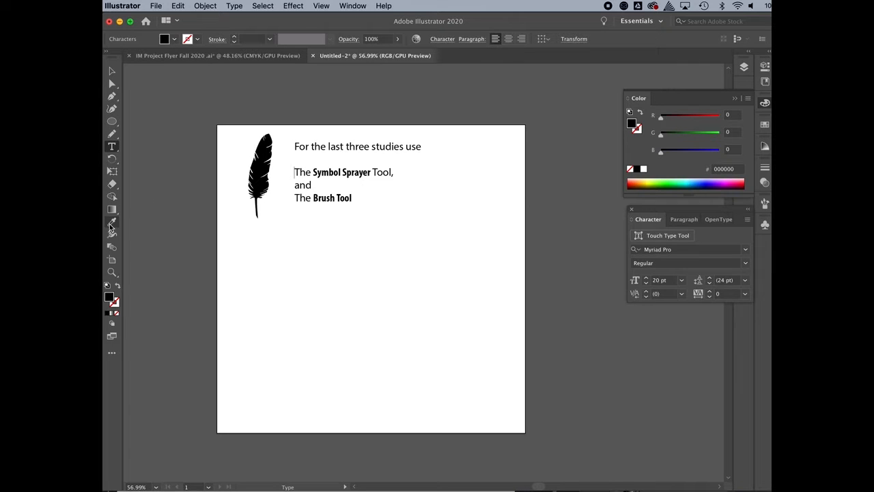
- Add the eight symbol tools, from Symbol Sprayer through Symbol Styler, to the toolbar as one group below the Rotate tool
left_click(113, 353)
scroll(173, 252, "up", 5)
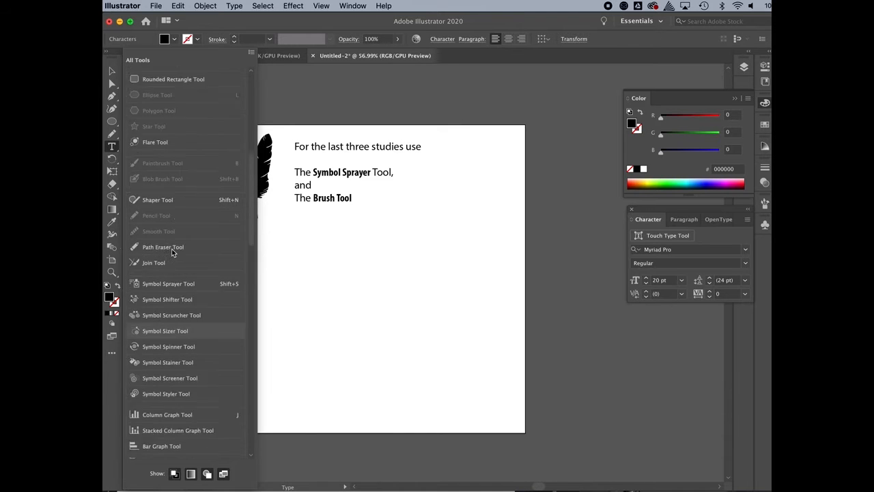
scroll(174, 252, "down", 5)
scroll(172, 249, "up", 5)
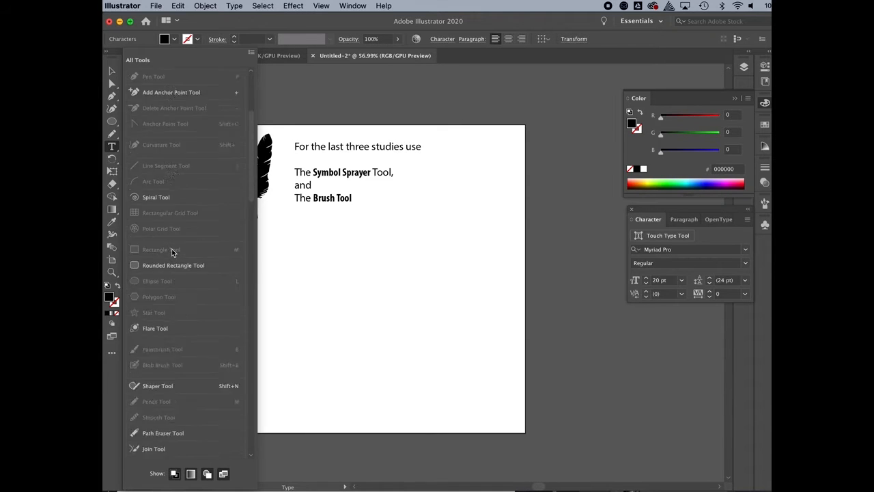
scroll(172, 249, "down", 8)
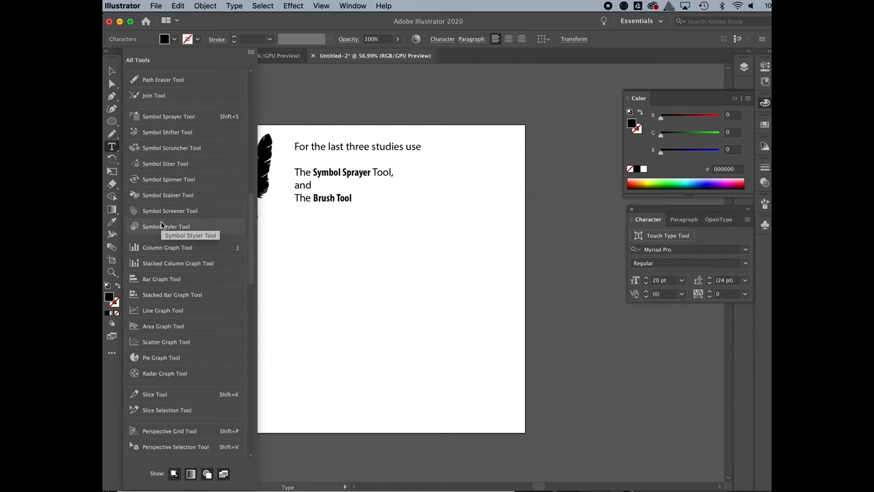
left_click(179, 118)
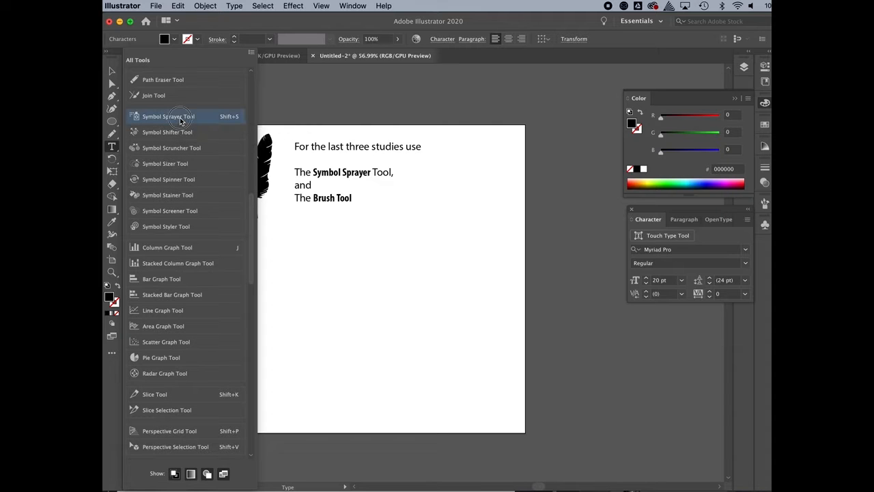
left_click(176, 225, "shift")
mouse_move(176, 226)
left_mouse_down()
mouse_move(152, 136)
mouse_move(112, 213)
mouse_move(122, 134)
mouse_move(135, 117)
left_mouse_up()
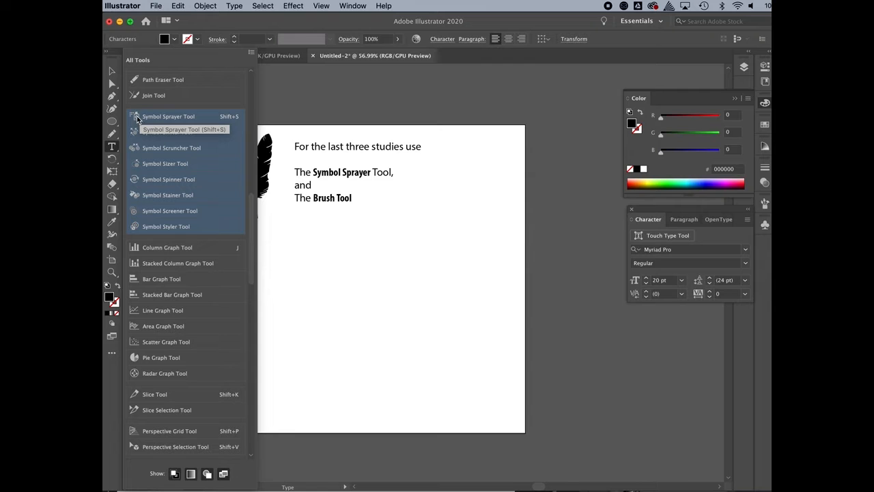
mouse_move(137, 120)
left_mouse_down()
mouse_move(118, 147)
mouse_move(114, 174)
left_mouse_up()
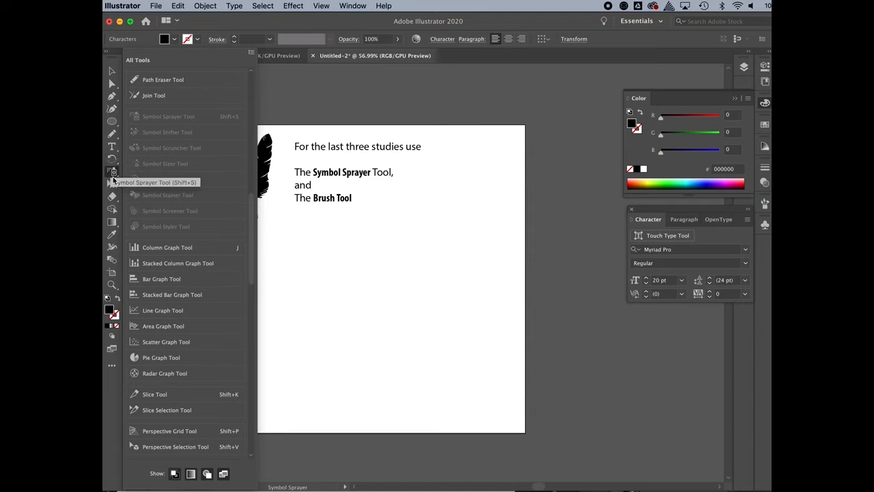
- Make the Paintbrush the active tool in the pencil group and finish customizing the toolbar
left_click(116, 97)
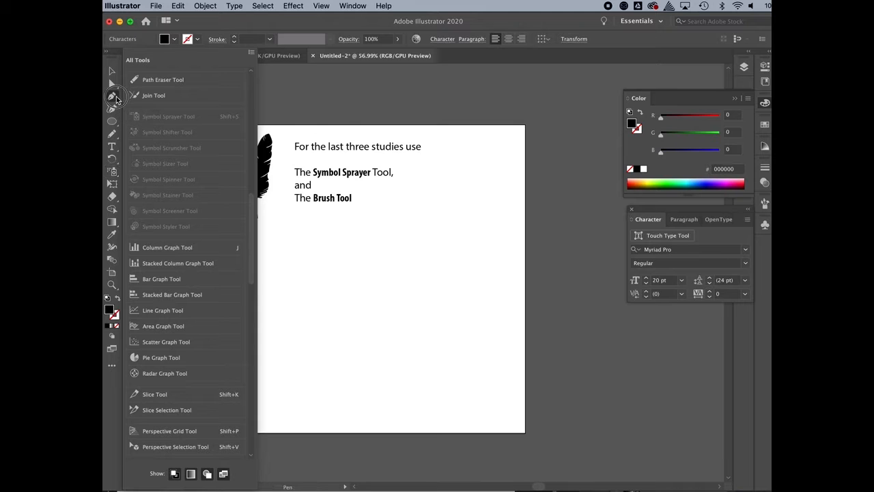
left_click(115, 137)
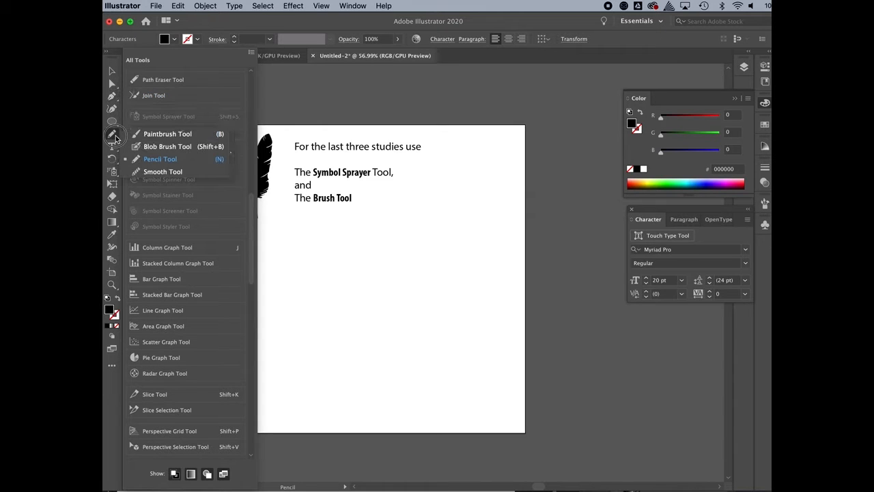
left_click(161, 136)
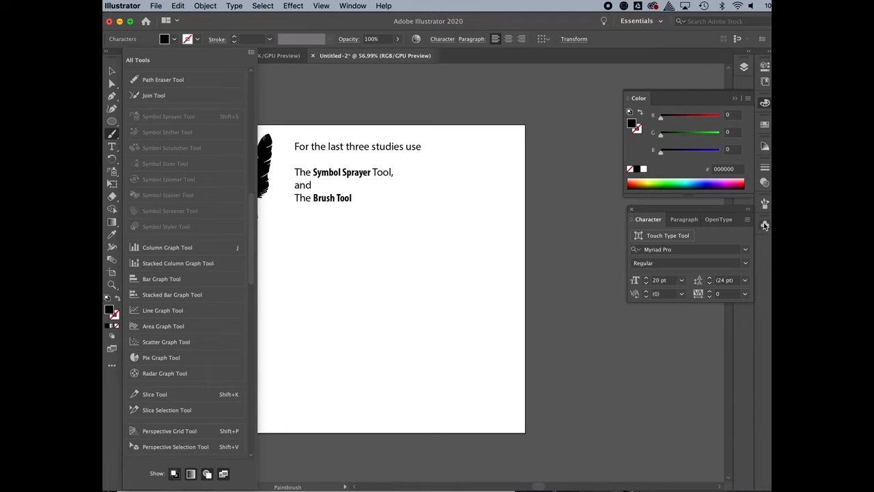
key("Escape")
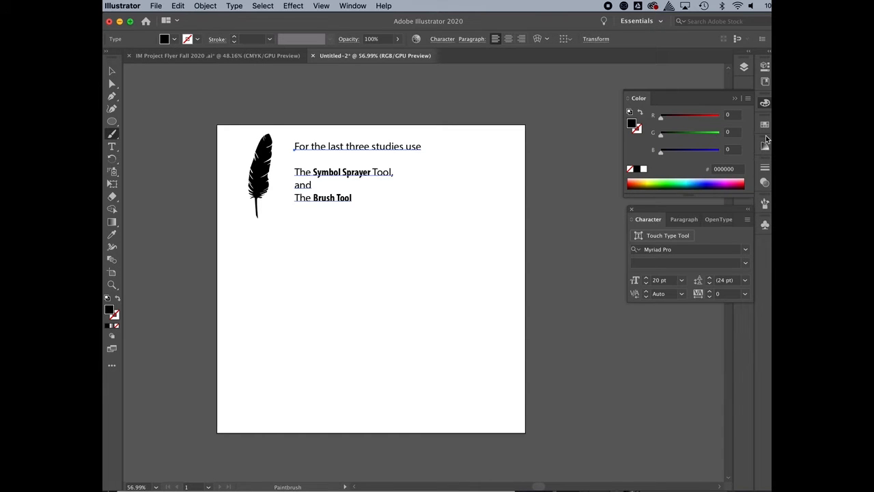
- Undock Brushes and Symbols as floating panels beside the artboard, with Symbols placed below Brushes
left_click(349, 5)
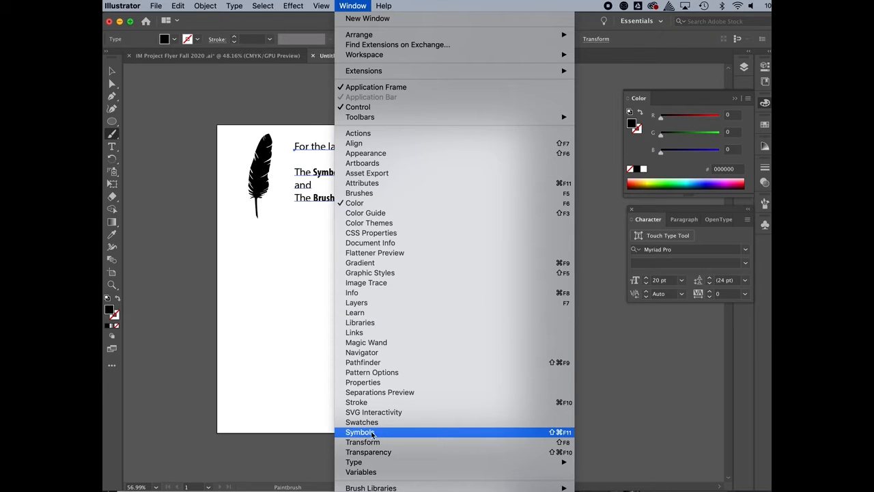
left_click(322, 91)
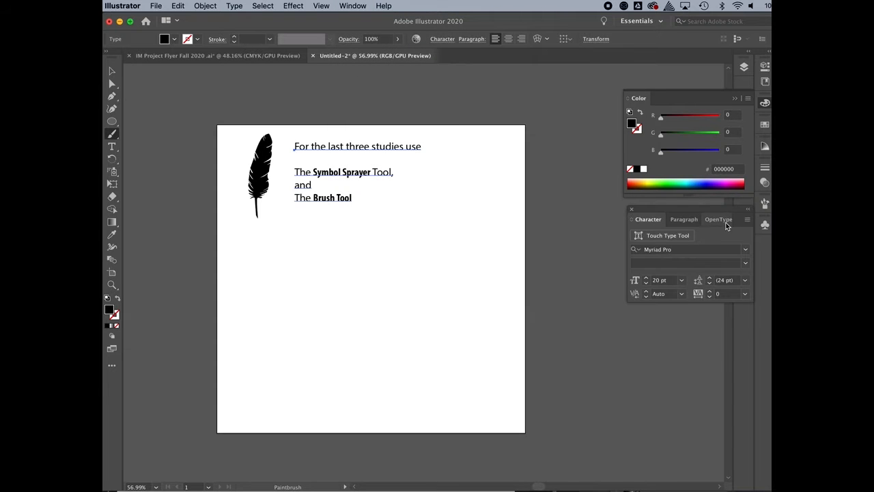
left_click(766, 204)
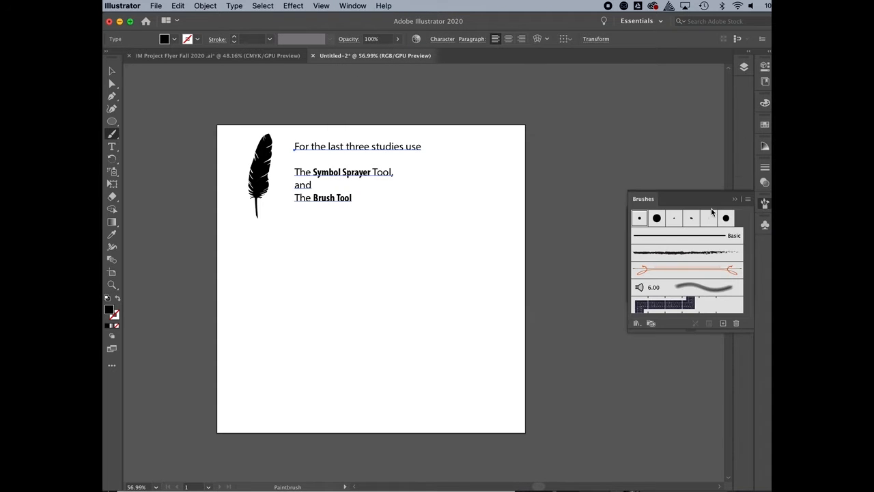
mouse_move(641, 205)
left_mouse_down()
mouse_move(626, 200)
mouse_move(583, 128)
mouse_move(574, 86)
left_mouse_up()
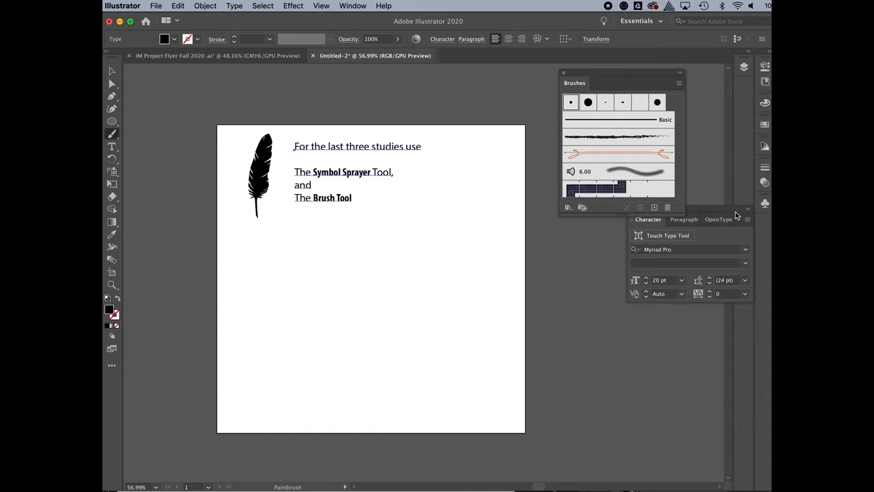
left_click(765, 204)
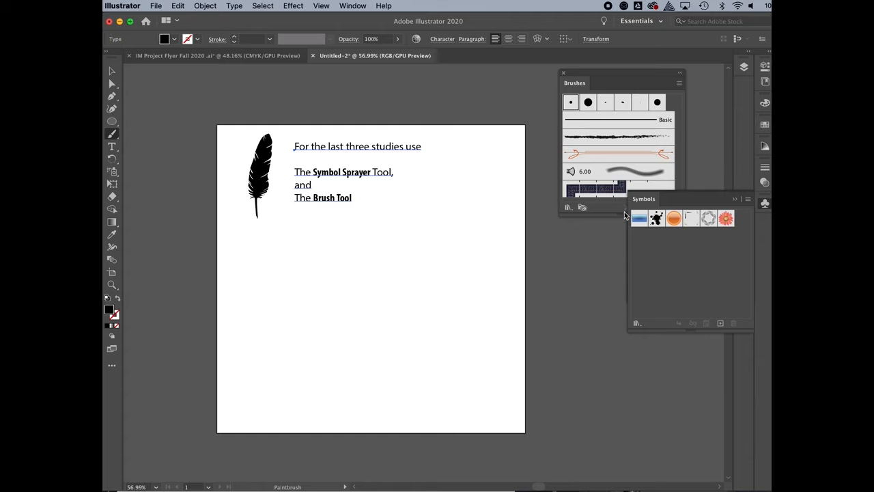
left_click_drag(640, 202, 577, 244)
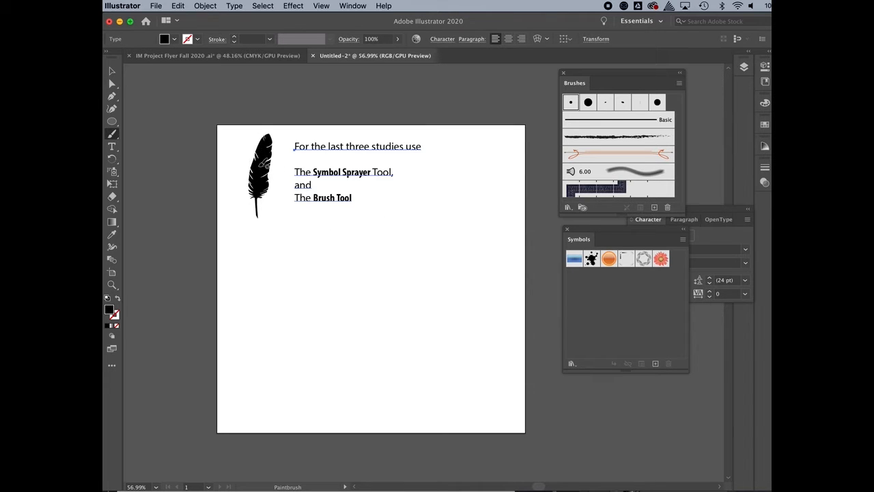
- Turn the black feather into a dynamic symbol with the default name New Symbol and export type Movie Clip
left_click(112, 71)
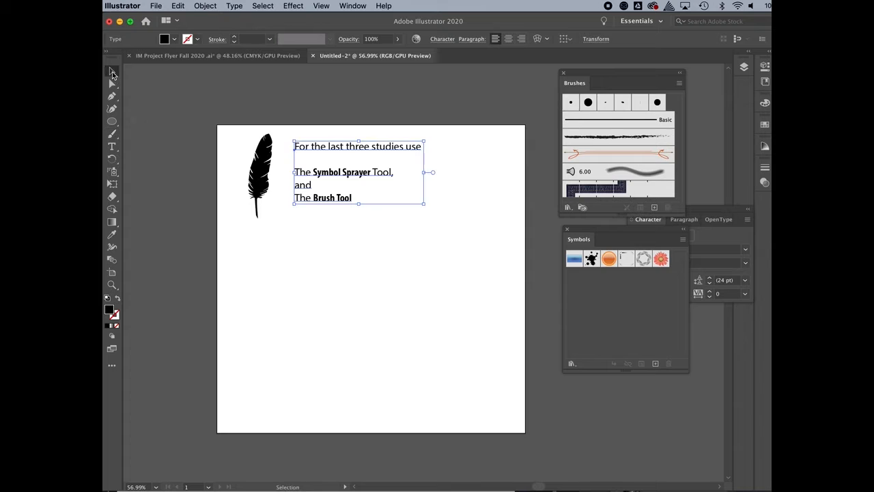
left_click(262, 179)
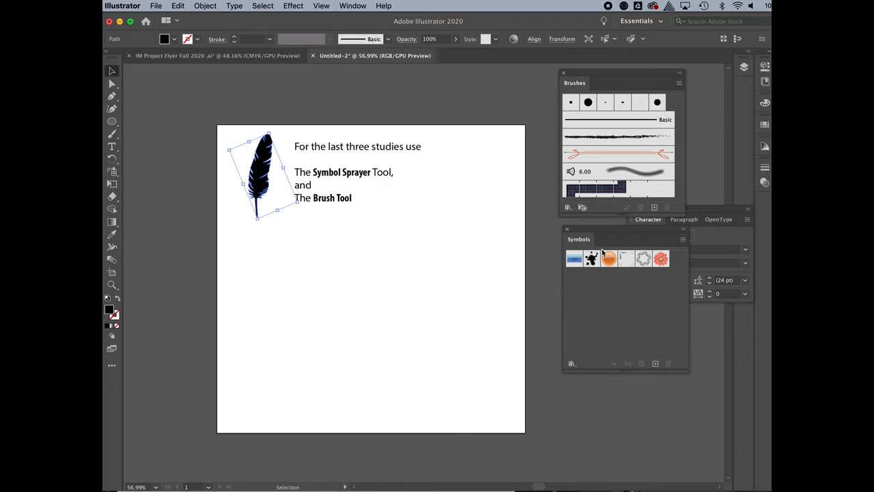
left_click_drag(260, 194, 606, 299)
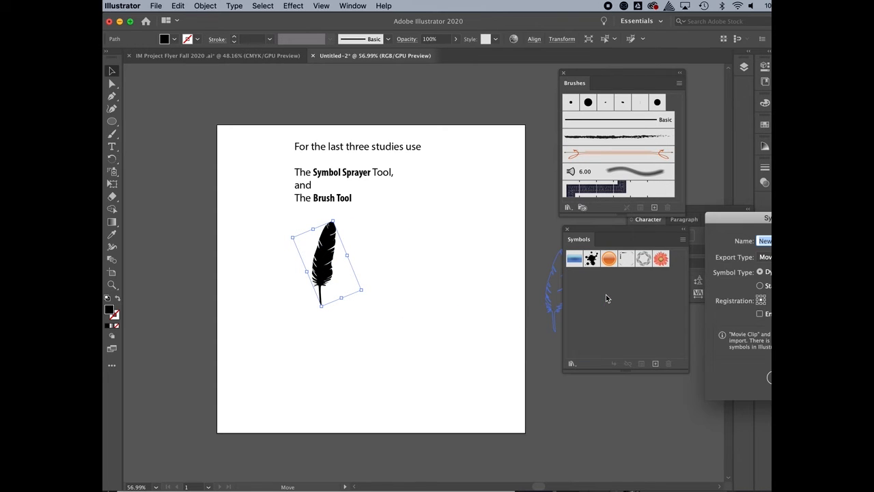
left_click_drag(746, 218, 448, 226)
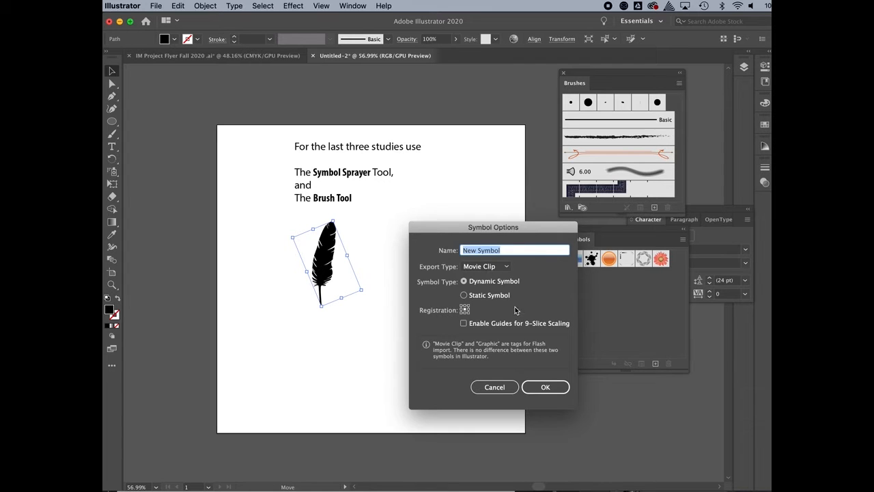
left_click(546, 388)
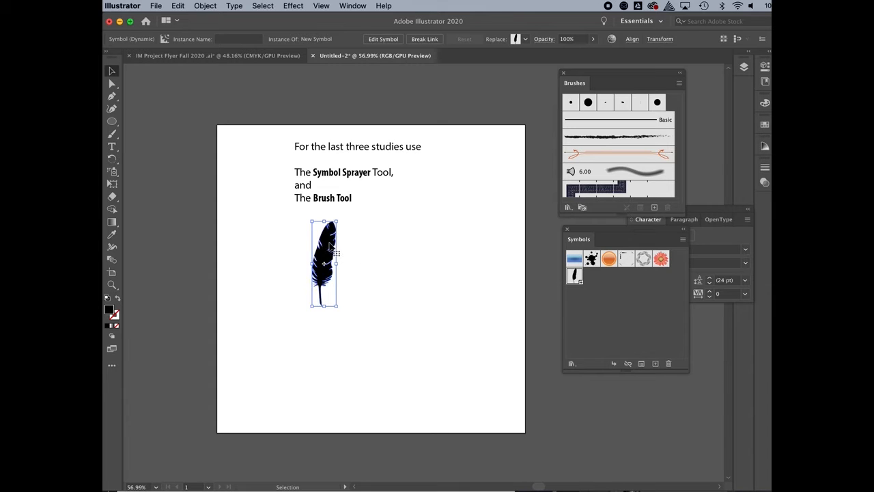
- Clear the artboard by moving the feather and text block above it, rotating the feather about a quarter turn and scaling the text down
left_click_drag(331, 246, 471, 84)
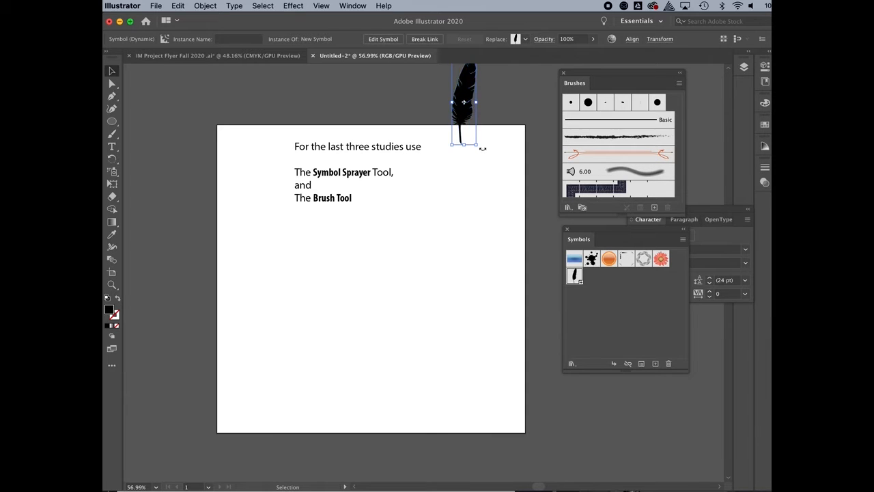
left_click_drag(484, 141, 493, 91)
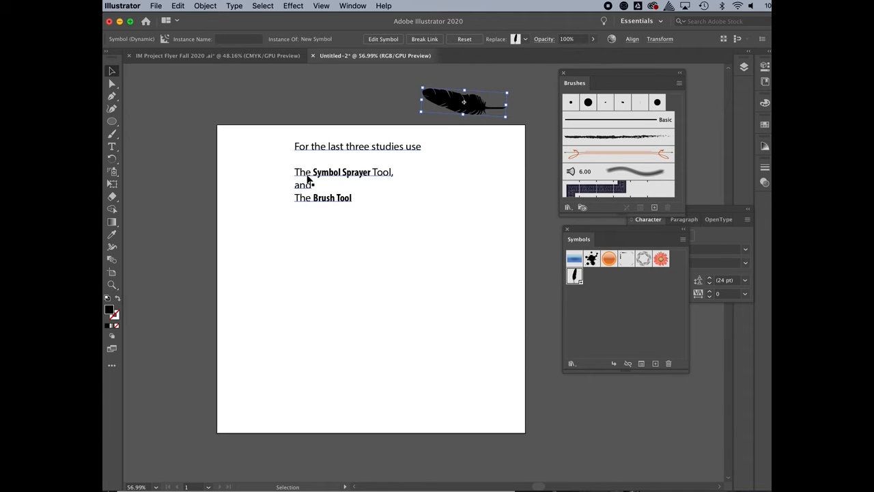
left_click_drag(313, 176, 169, 111)
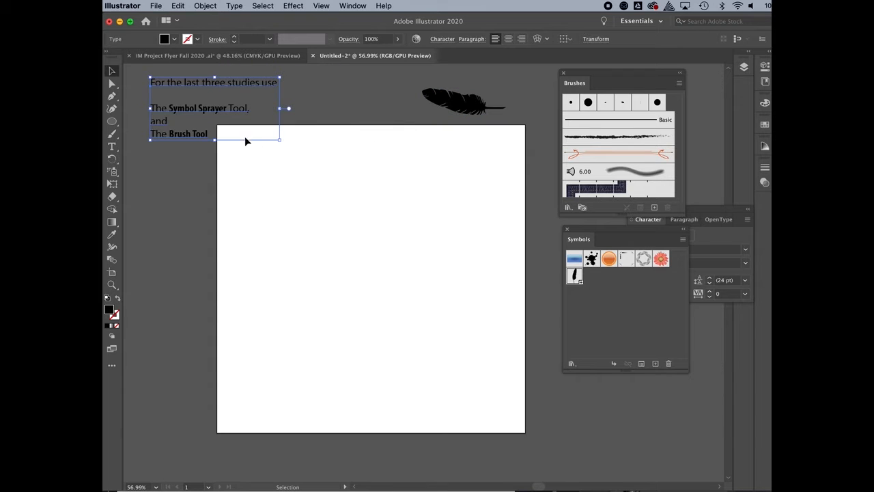
left_click_drag(280, 140, 236, 121)
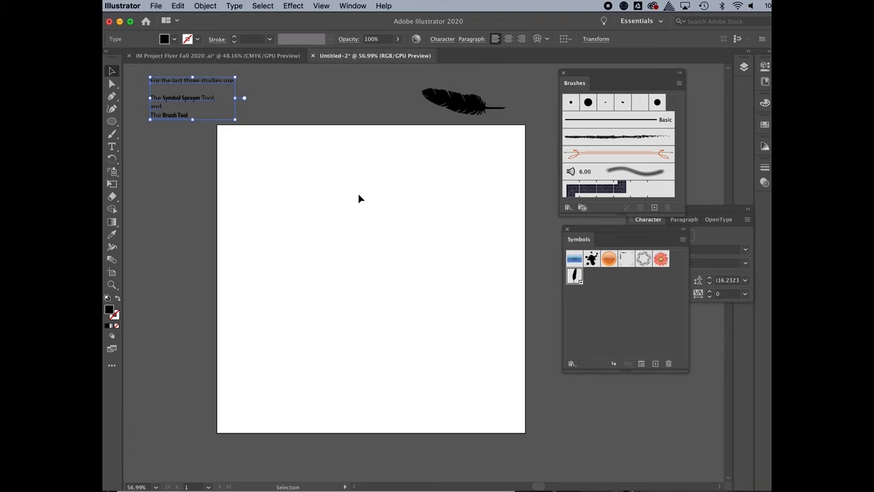
scroll(352, 220, "up", 1)
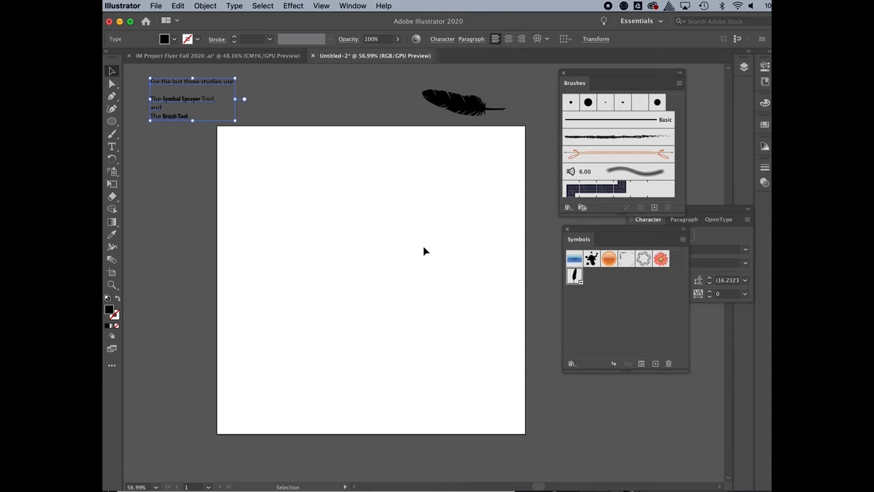
- Activate the Symbol Sprayer and adjust its brush diameter to about two thirds of the artboard's width
left_click(113, 172)
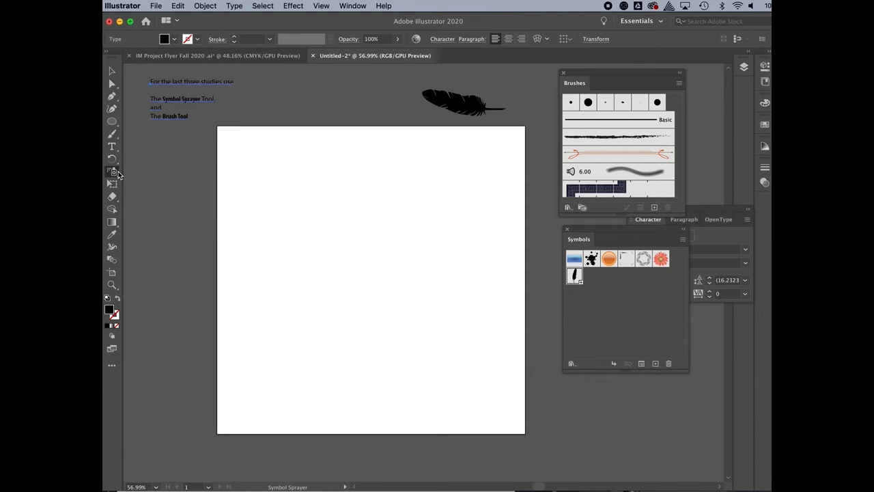
left_click(113, 173)
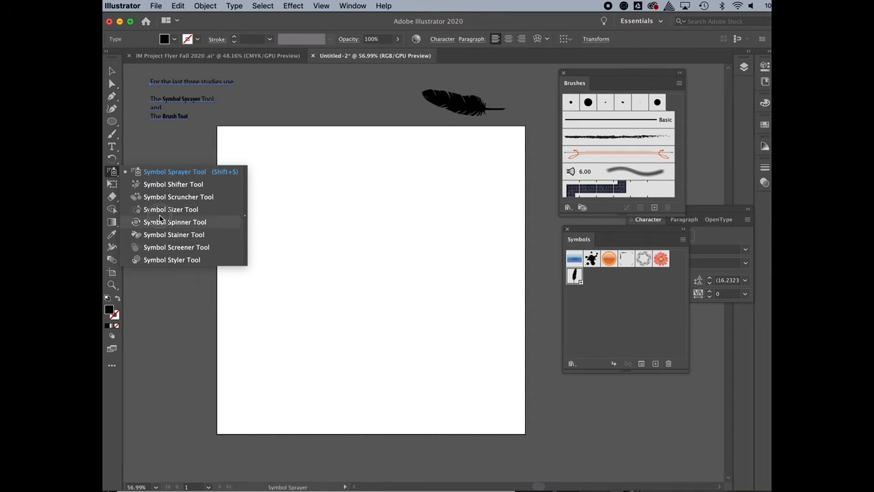
left_click(158, 172)
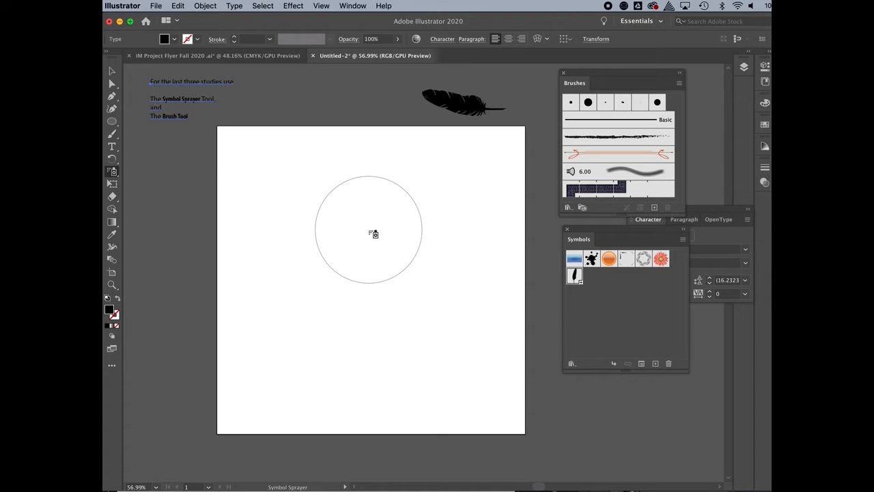
key("bracketright")
key("bracketright")
key("bracketright")
key("bracketright")
key("bracketright")
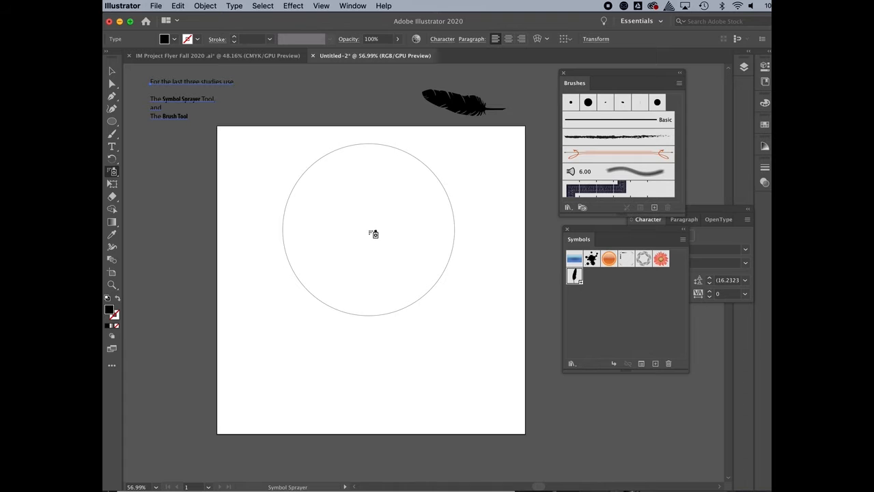
key("bracketright")
key("bracketright")
key("bracketright")
key("bracketleft")
key("bracketleft")
key("bracketleft")
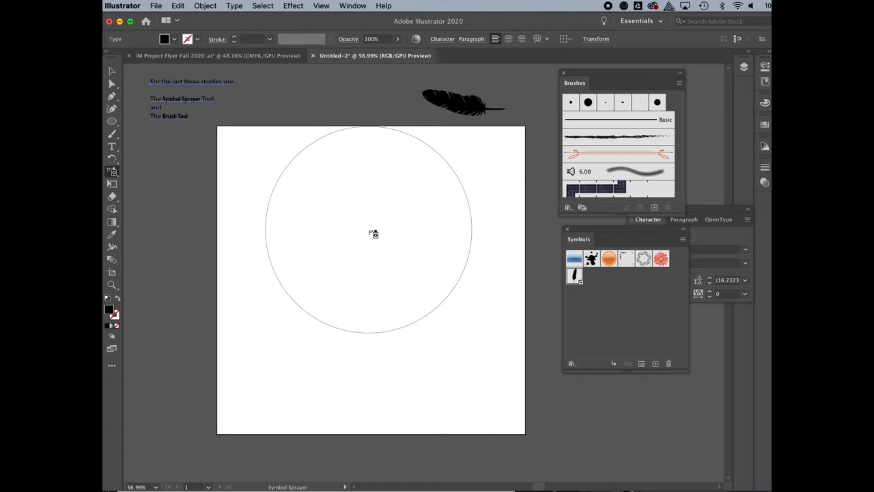
key("bracketleft")
key("bracketleft")
key("bracketleft")
key("bracketleft")
key("bracketleft")
key("bracketleft")
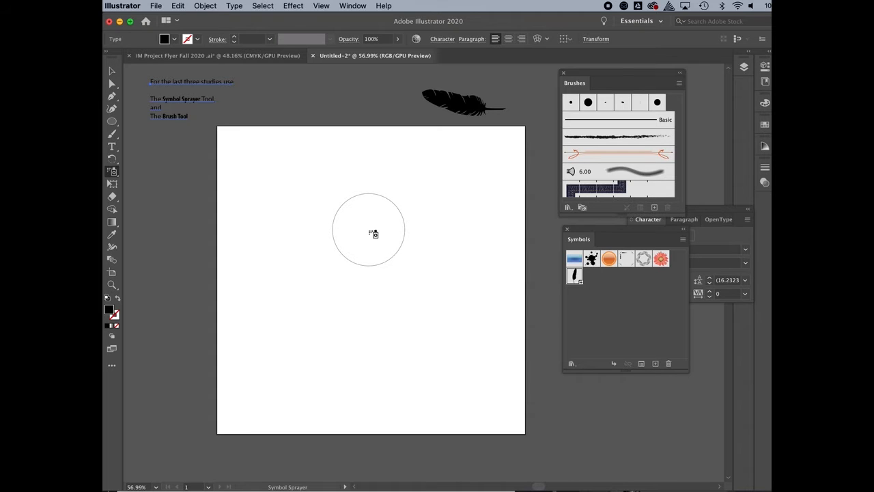
key("bracketright")
key("bracketright")
key("bracketright")
key("bracketright")
key("bracketright")
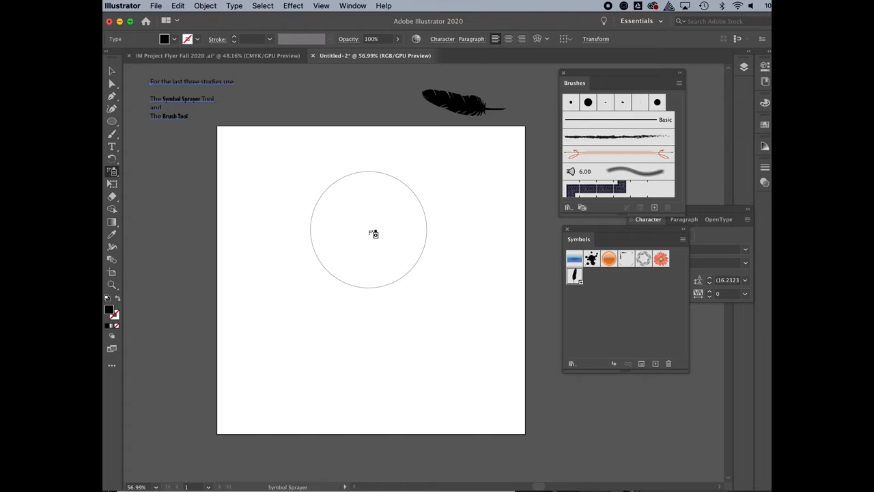
key("bracketright")
key("bracketright")
key("bracketright")
key("bracketright")
key("bracketright")
key("bracketright")
key("bracketright")
key("bracketright")
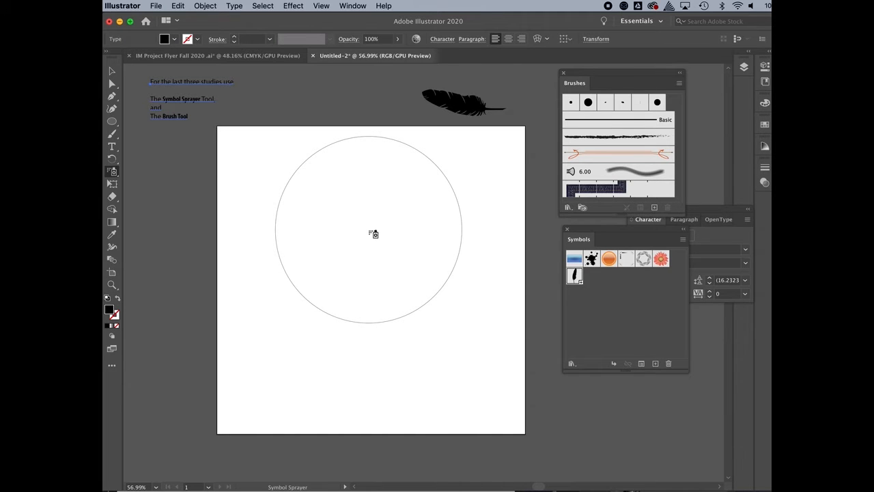
key("bracketright")
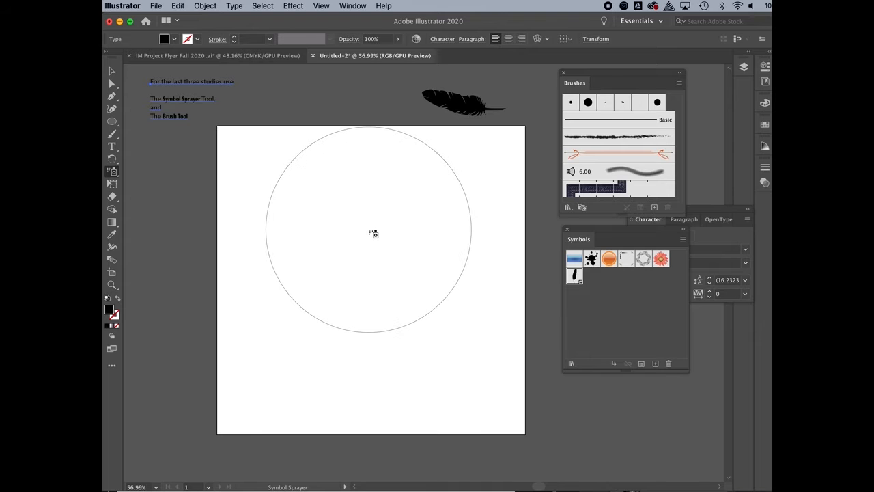
- Reduce the Symbol Sprayer diameter to about two fifths of the artboard's width and spray feathers densely over the artboard's left half
key("bracketleft")
key("bracketleft")
key("bracketleft")
key("bracketleft")
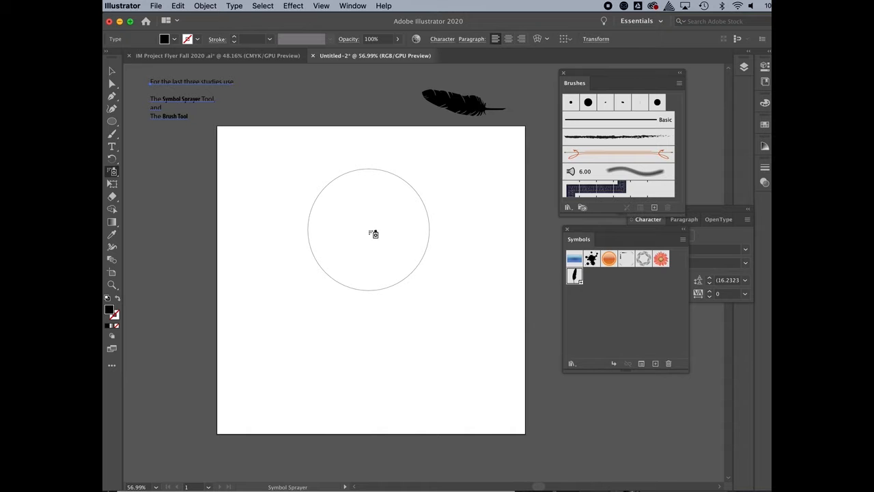
key("bracketleft")
key("bracketleft")
key("bracketleft")
key("bracketleft")
mouse_move(253, 170)
left_mouse_down()
mouse_move(286, 280)
mouse_move(258, 291)
mouse_move(279, 300)
mouse_move(261, 319)
mouse_move(222, 224)
mouse_move(238, 242)
mouse_move(276, 217)
mouse_move(269, 190)
mouse_move(240, 345)
mouse_move(275, 393)
mouse_move(302, 377)
mouse_move(289, 348)
mouse_move(265, 366)
mouse_move(247, 329)
mouse_move(279, 274)
mouse_move(296, 237)
left_mouse_up()
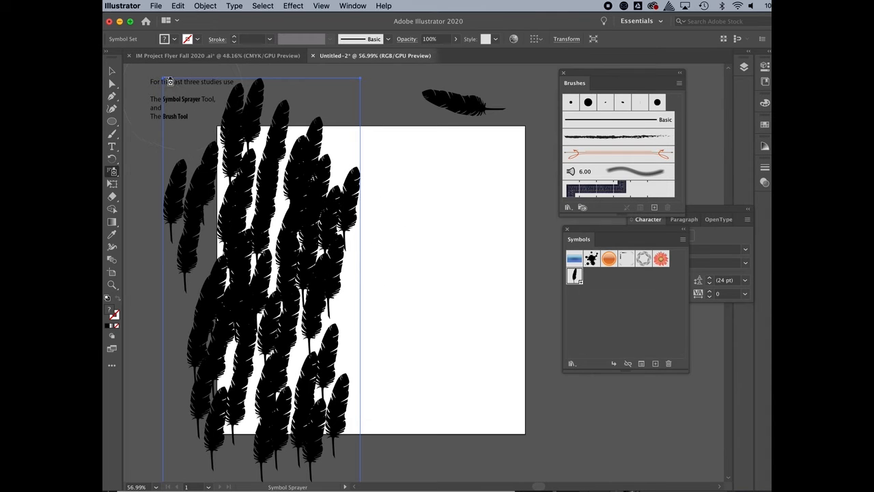
- Scale the sprayed feather set from its corners and shift it slightly up and left over the artboard's left half
left_click(112, 70)
left_click_drag(164, 80, 198, 116)
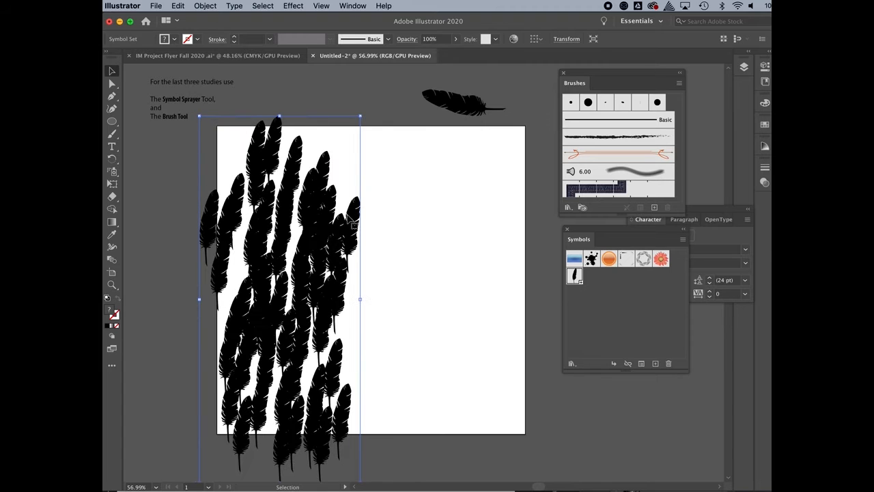
left_click_drag(363, 115, 390, 91)
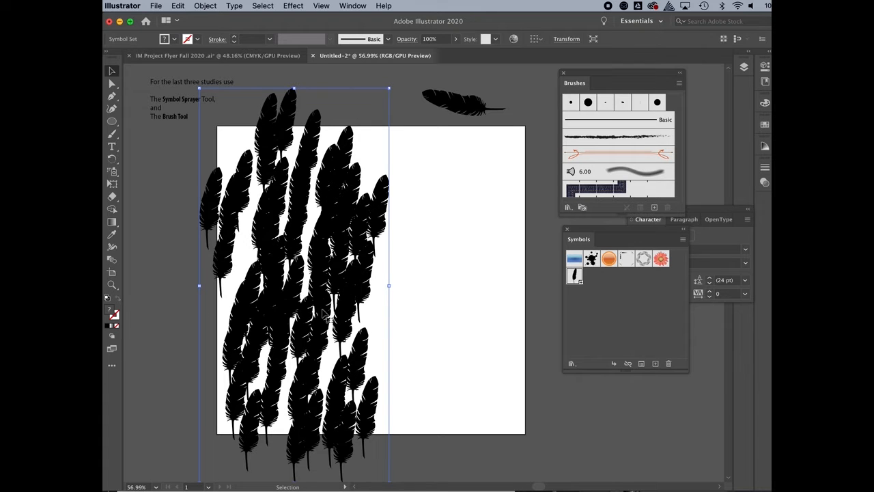
left_click_drag(337, 310, 314, 287)
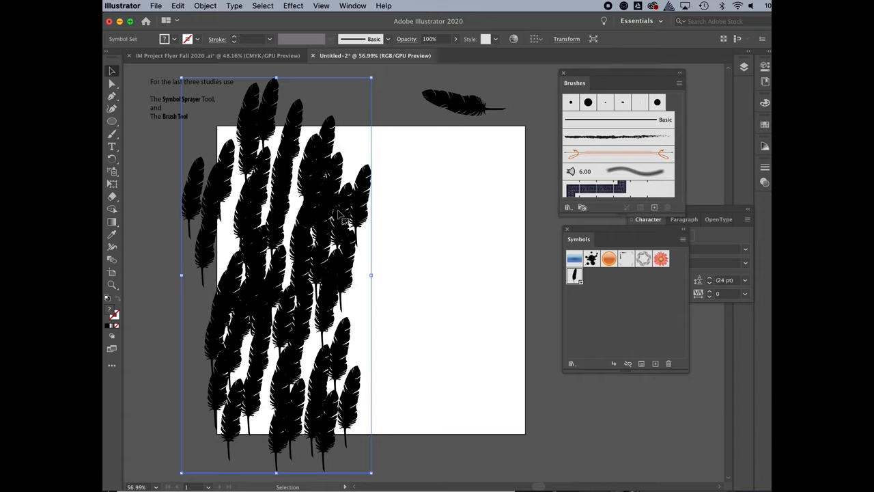
- Push the sprayed feathers around with the Symbol Shifter to open gaps and spread some toward the artboard's centre
mouse_move(113, 172)
left_mouse_down()
mouse_move(152, 207)
mouse_move(160, 236)
mouse_move(206, 194)
mouse_move(311, 204)
left_mouse_up()
mouse_move(320, 248)
left_mouse_down()
mouse_move(375, 252)
mouse_move(321, 226)
mouse_move(215, 213)
mouse_move(205, 198)
mouse_move(173, 187)
left_mouse_up()
mouse_move(293, 205)
left_mouse_down()
mouse_move(260, 205)
mouse_move(285, 216)
left_mouse_up()
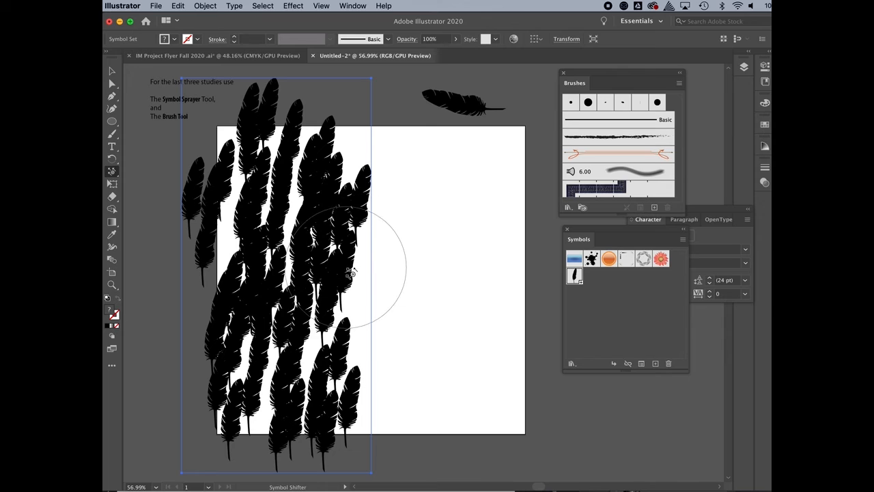
mouse_move(247, 162)
left_mouse_down()
mouse_move(235, 144)
mouse_move(248, 181)
mouse_move(299, 162)
mouse_move(357, 182)
mouse_move(342, 137)
mouse_move(348, 205)
left_mouse_up()
mouse_move(357, 272)
left_mouse_down()
mouse_move(290, 298)
mouse_move(339, 269)
mouse_move(286, 334)
mouse_move(315, 303)
mouse_move(311, 360)
mouse_move(329, 337)
mouse_move(312, 345)
mouse_move(328, 357)
mouse_move(315, 325)
mouse_move(363, 295)
mouse_move(396, 284)
left_mouse_up()
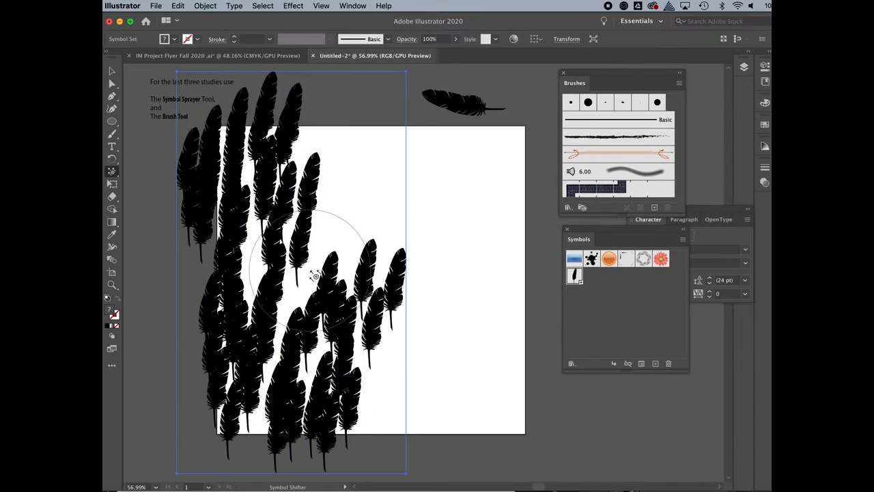
left_click_drag(322, 273, 382, 259)
mouse_move(278, 202)
left_mouse_down()
mouse_move(362, 139)
mouse_move(300, 179)
mouse_move(327, 176)
mouse_move(378, 194)
mouse_move(374, 209)
mouse_move(256, 199)
mouse_move(281, 197)
mouse_move(326, 214)
mouse_move(221, 164)
mouse_move(255, 170)
mouse_move(246, 219)
left_mouse_up()
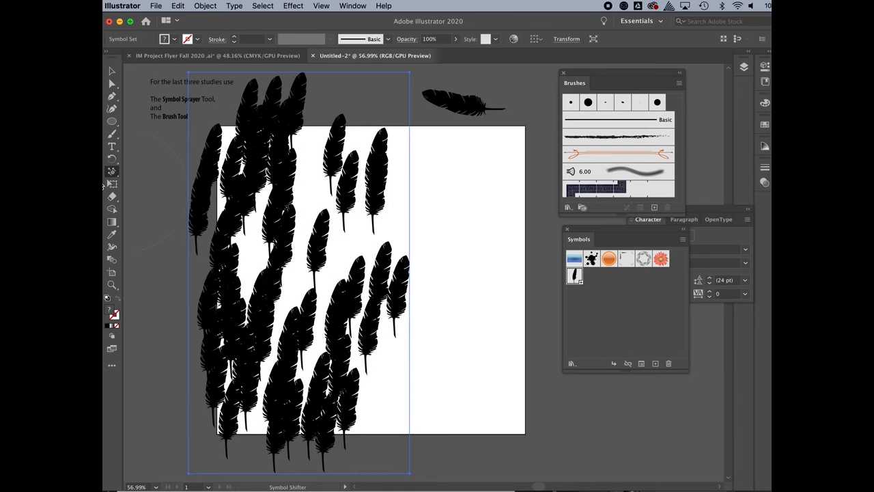
- Pull the feathers closer together with the Symbol Scruncher, and also spread them apart into a looser scatter
left_click(113, 173)
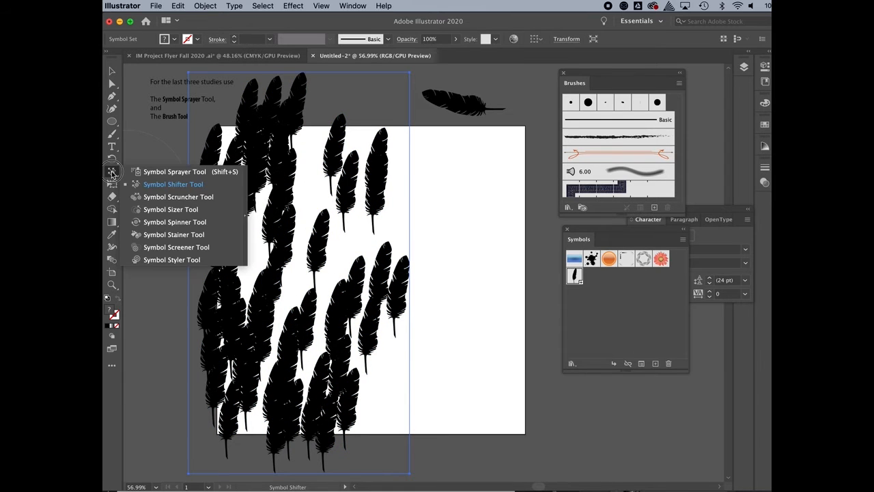
left_click(162, 198)
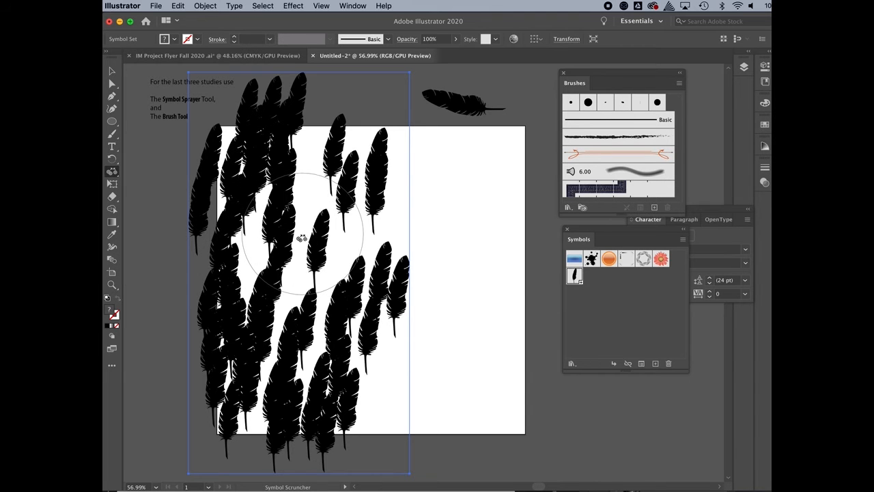
left_click_drag(301, 237, 297, 340)
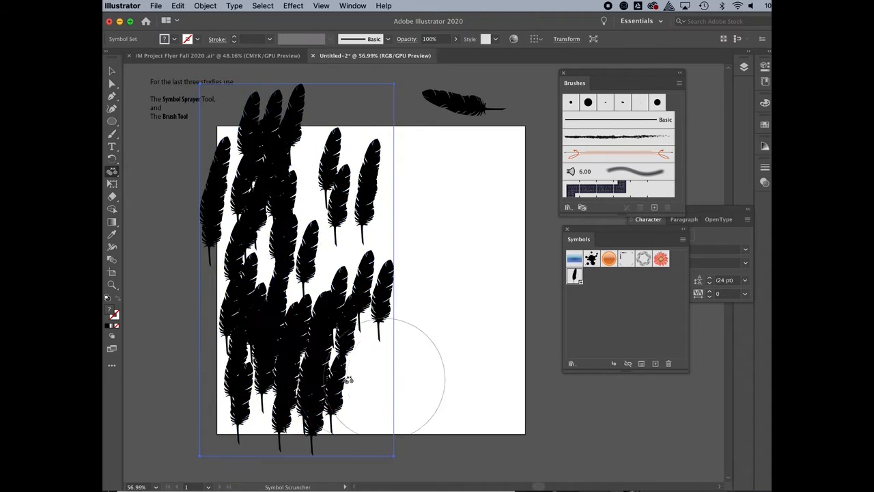
mouse_move(290, 272)
left_mouse_down()
mouse_move(280, 257)
mouse_move(294, 198)
mouse_move(233, 202)
left_mouse_up()
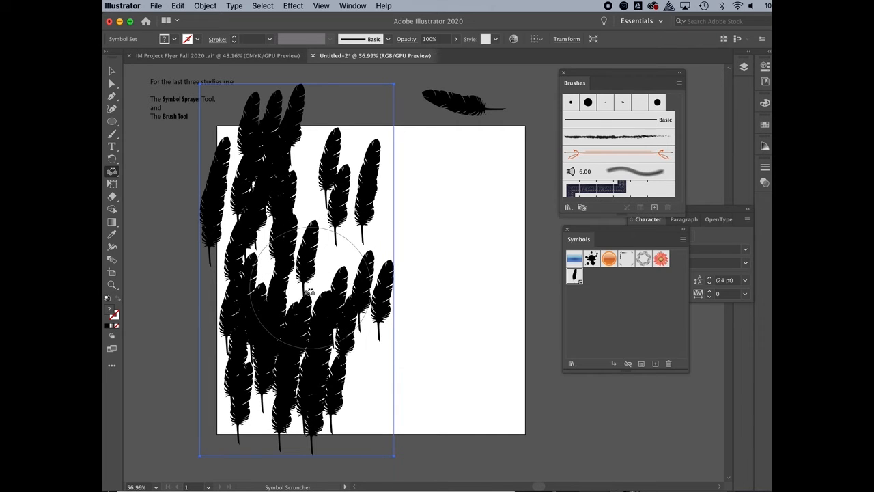
mouse_move(311, 290)
left_mouse_down()
mouse_move(273, 361)
mouse_move(298, 330)
mouse_move(289, 332)
mouse_move(328, 366)
mouse_move(327, 386)
mouse_move(321, 341)
left_mouse_up()
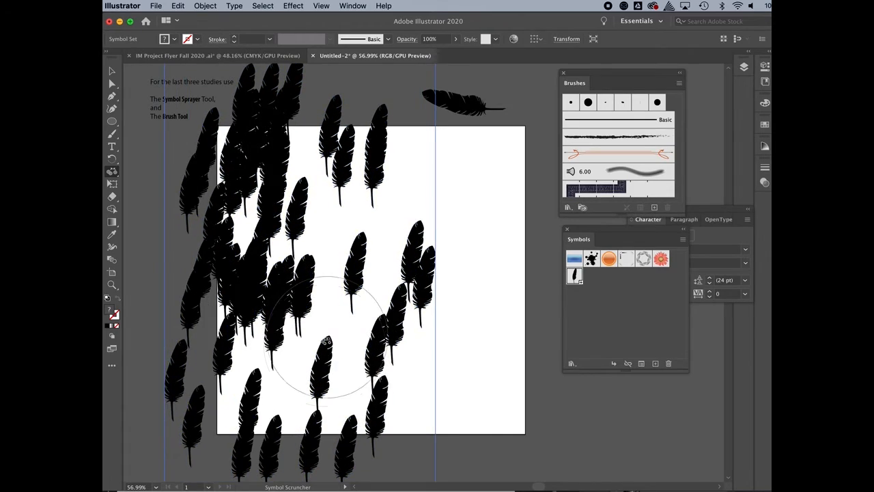
left_click_drag(258, 314, 232, 280)
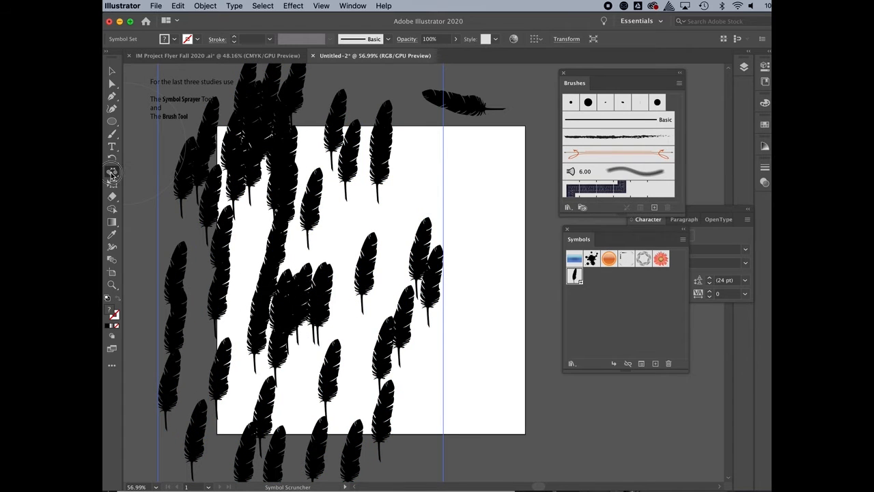
- Use the Symbol Sizer to enlarge feathers in the upper middle of the set and shrink them back down
left_click_drag(113, 174, 179, 213)
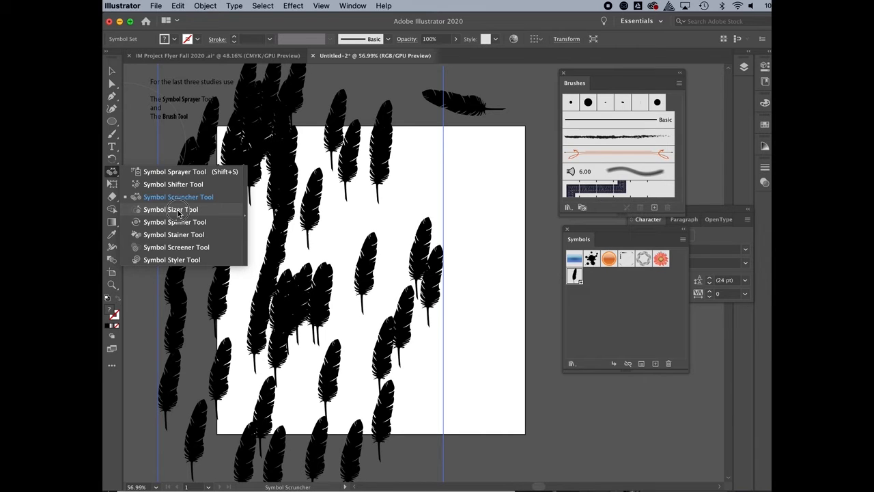
left_click(178, 209)
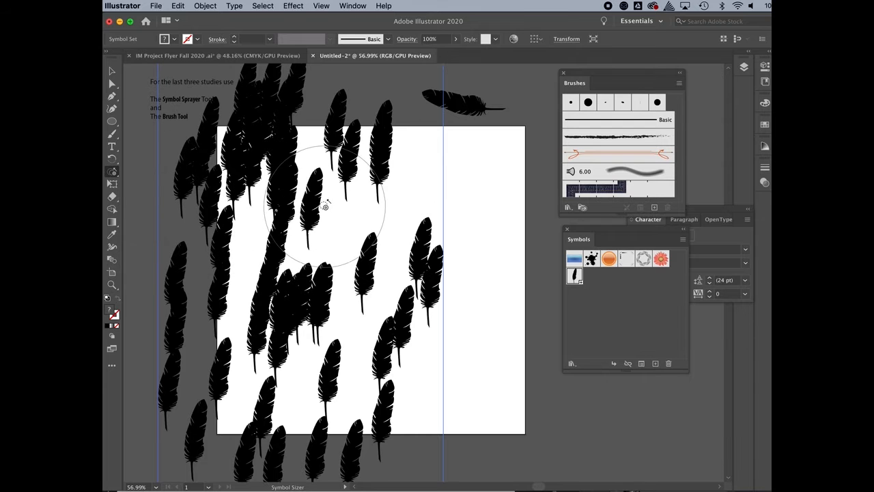
mouse_move(316, 201)
left_mouse_down()
mouse_move(317, 230)
mouse_move(360, 268)
left_mouse_up()
left_click_drag(368, 274, 368, 273)
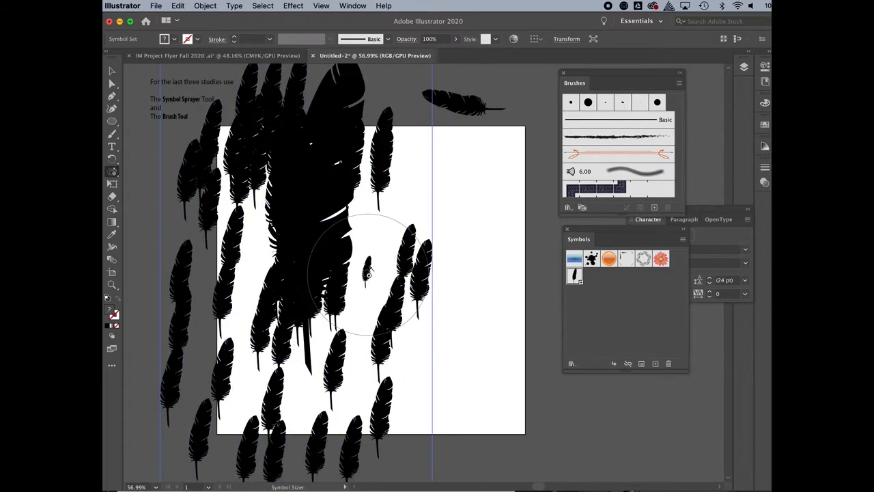
left_click_drag(316, 233, 315, 227)
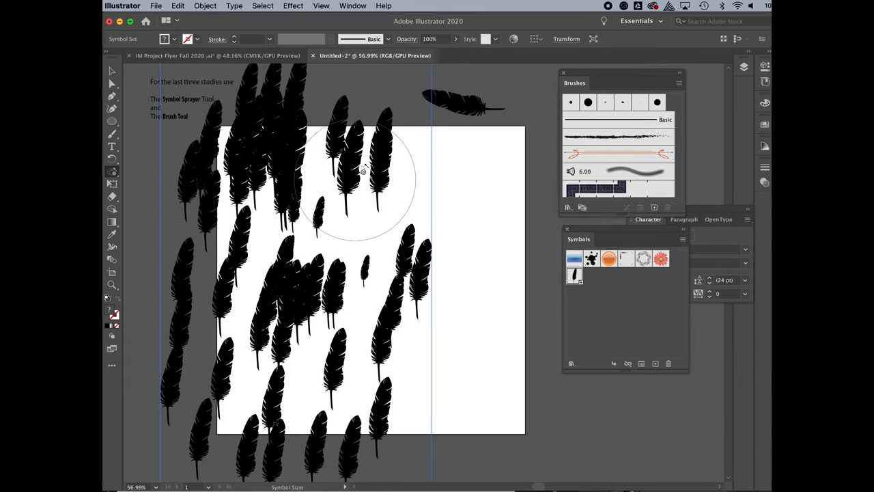
- Shrink feathers across the top, centre and upper left of the set with the Symbol Sizer, keeping the lower ones large
mouse_move(370, 165)
left_mouse_down()
mouse_move(347, 181)
mouse_move(340, 153)
left_mouse_up()
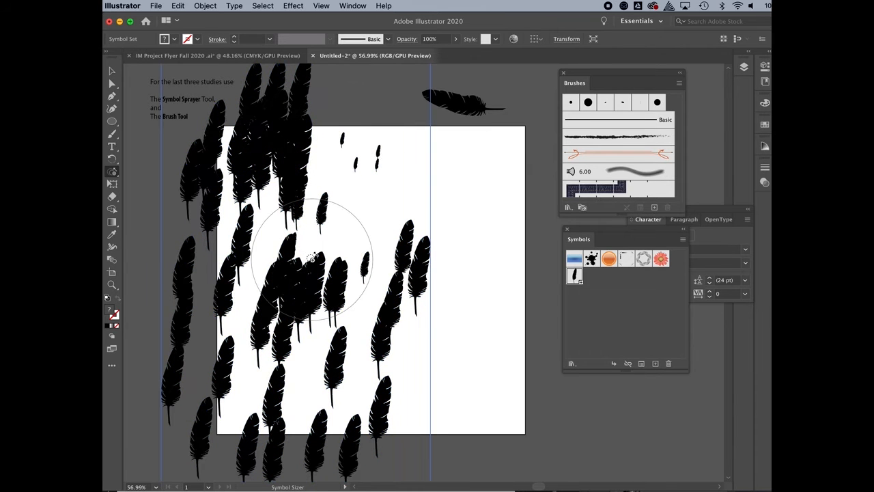
left_click_drag(298, 293, 345, 289)
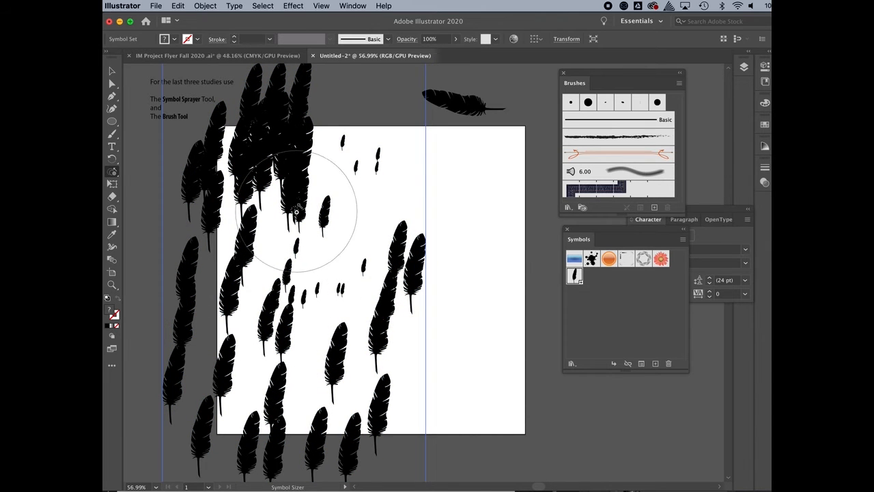
mouse_move(288, 190)
left_mouse_down()
mouse_move(280, 239)
mouse_move(255, 260)
mouse_move(291, 293)
mouse_move(287, 323)
mouse_move(335, 305)
mouse_move(315, 349)
mouse_move(387, 304)
mouse_move(336, 299)
left_mouse_up()
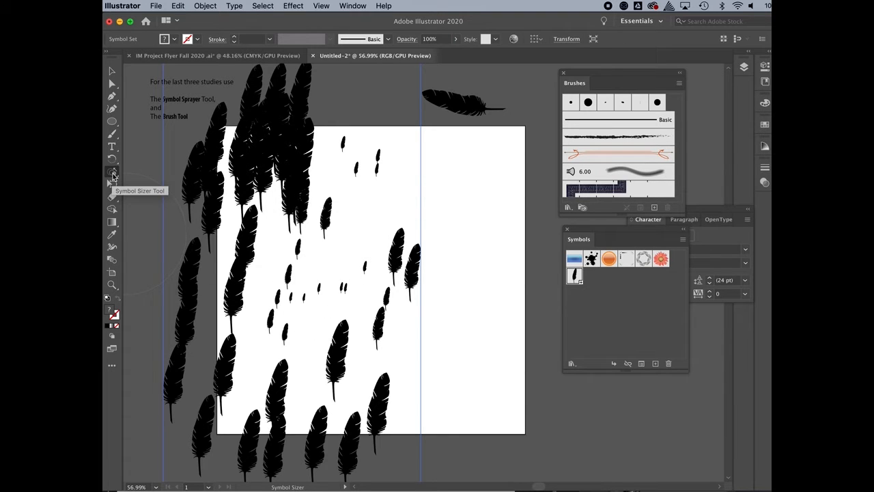
mouse_move(252, 140)
left_mouse_down()
mouse_move(270, 143)
mouse_move(193, 186)
left_mouse_up()
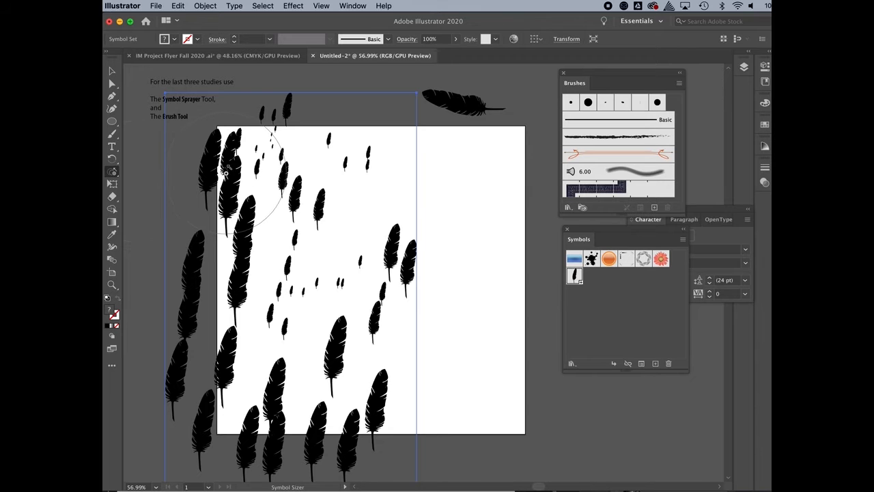
left_click_drag(223, 172, 226, 177)
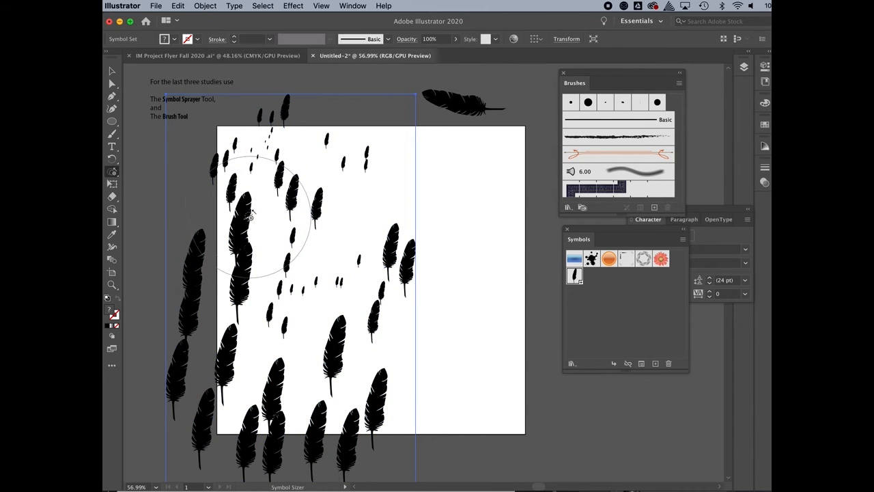
left_click_drag(245, 234, 240, 254)
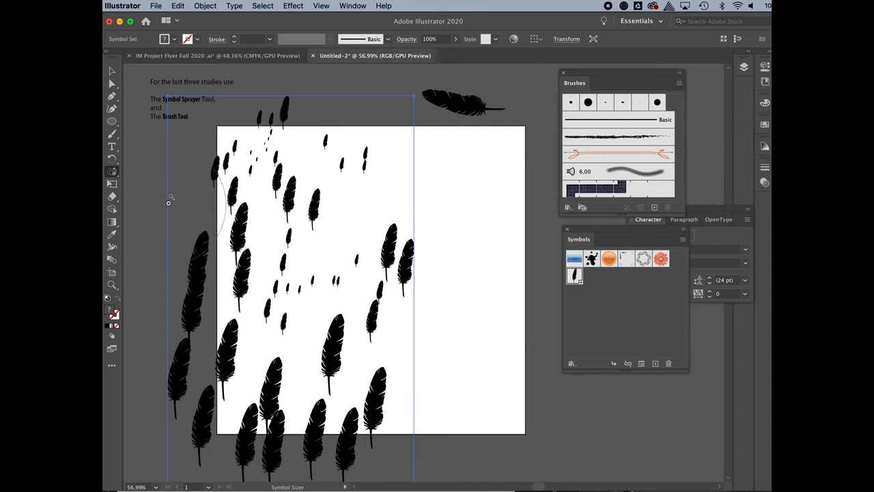
- Rotate feathers across the middle, bottom and upper left of the set clockwise with the Symbol Spinner
left_click(113, 173)
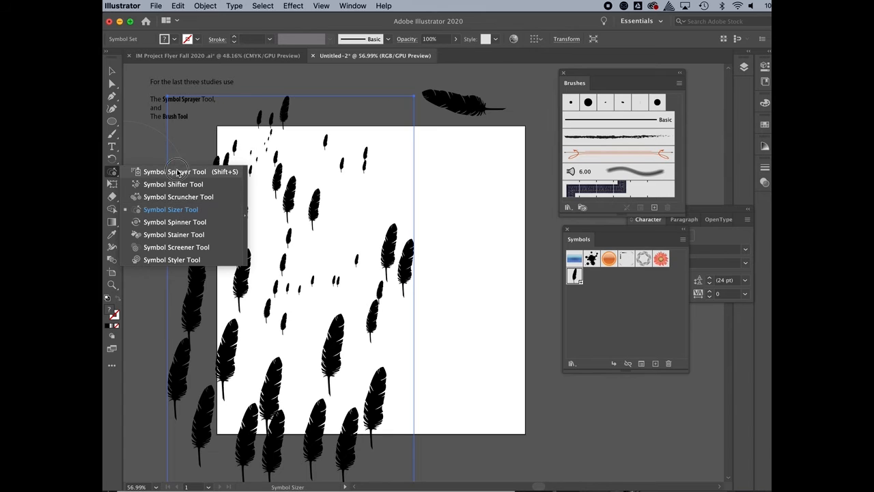
left_click(158, 226)
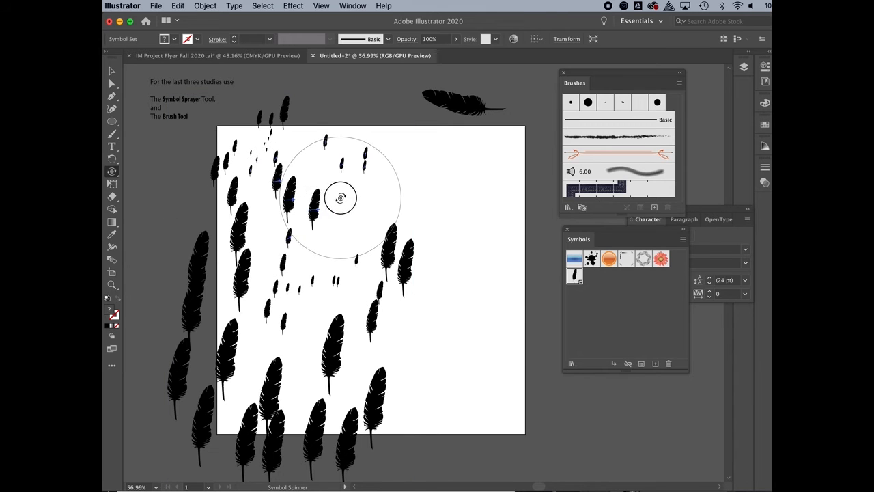
mouse_move(341, 198)
left_mouse_down()
mouse_move(302, 205)
mouse_move(241, 254)
mouse_move(256, 244)
mouse_move(249, 263)
left_mouse_up()
mouse_move(271, 294)
left_mouse_down()
mouse_move(273, 321)
mouse_move(250, 351)
mouse_move(272, 329)
left_mouse_up()
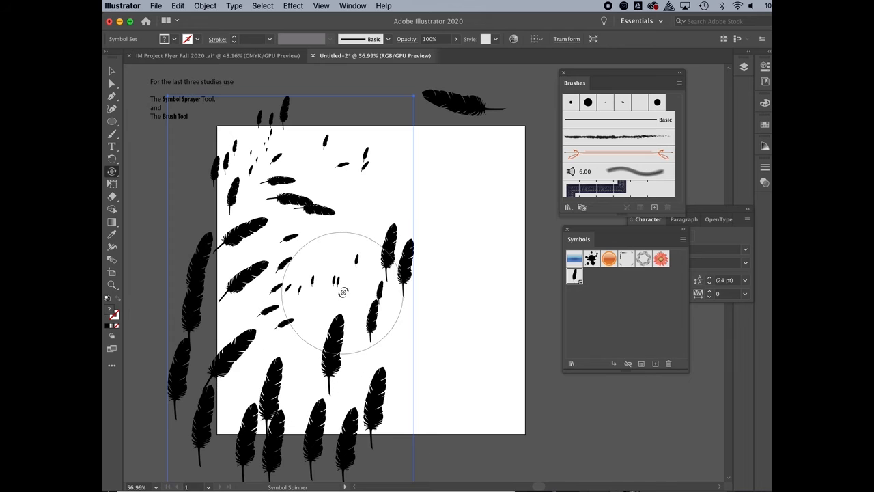
mouse_move(347, 284)
left_mouse_down()
mouse_move(361, 267)
mouse_move(369, 273)
mouse_move(393, 259)
mouse_move(367, 250)
mouse_move(382, 250)
mouse_move(362, 267)
mouse_move(392, 246)
mouse_move(287, 326)
left_mouse_up()
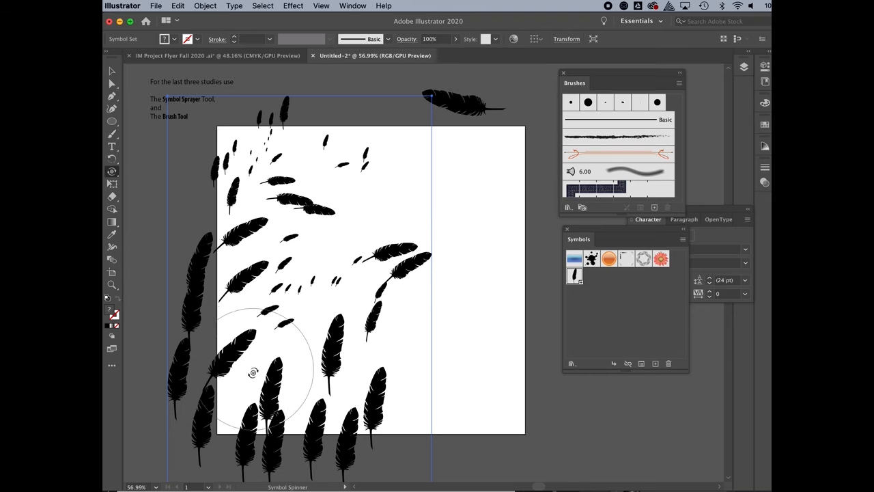
left_click_drag(274, 406, 283, 400)
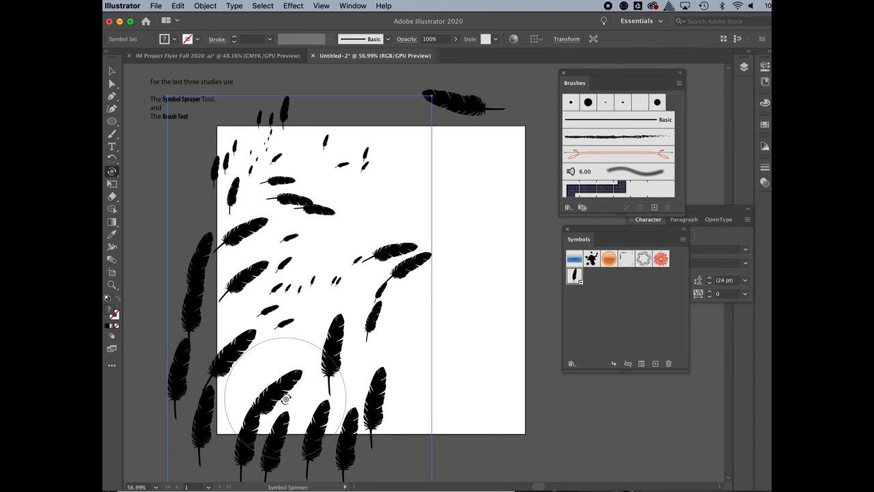
mouse_move(328, 374)
left_mouse_down()
mouse_move(332, 358)
mouse_move(354, 352)
mouse_move(357, 336)
left_mouse_up()
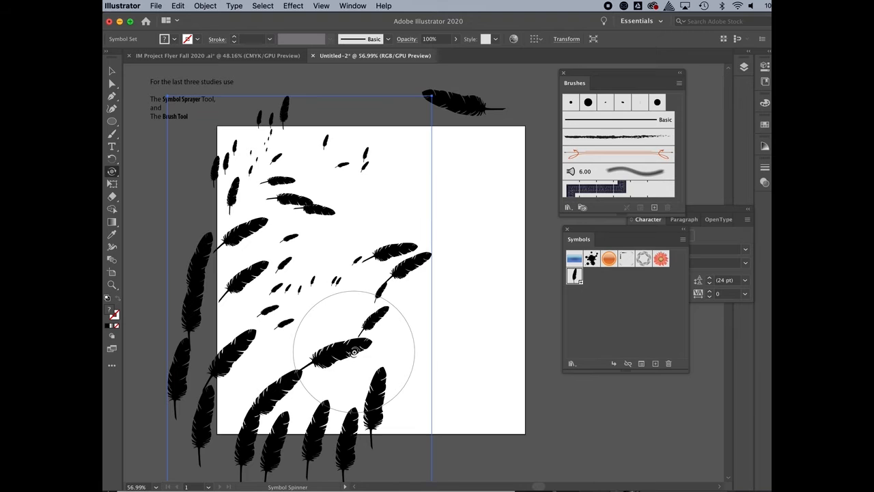
mouse_move(350, 389)
left_mouse_down()
mouse_move(370, 400)
mouse_move(383, 387)
mouse_move(375, 381)
left_mouse_up()
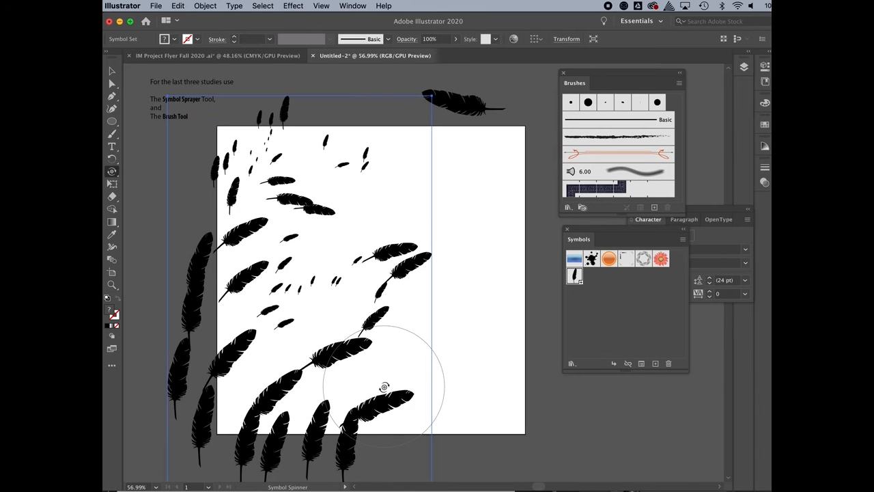
mouse_move(241, 158)
left_mouse_down()
mouse_move(268, 125)
mouse_move(290, 128)
mouse_move(238, 156)
mouse_move(243, 164)
left_mouse_up()
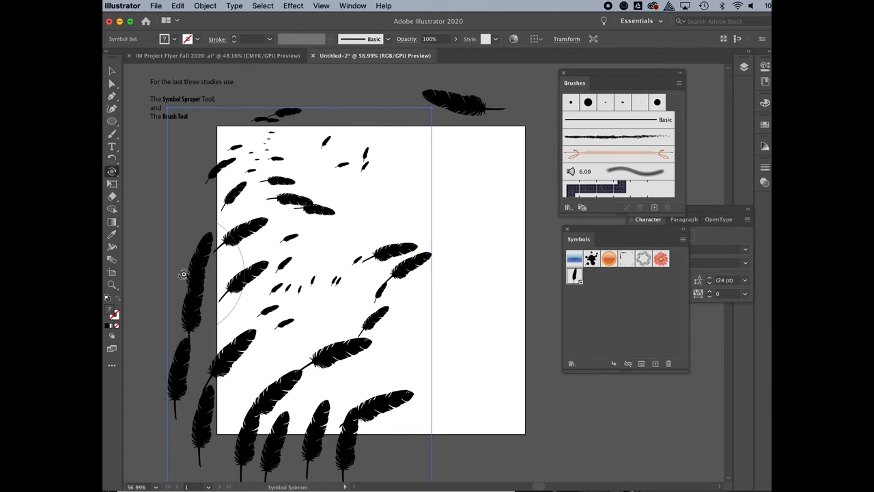
- Fade the feathers in the upper middle and left centre of the set to lighter greys with the Symbol Screener
left_click(112, 173)
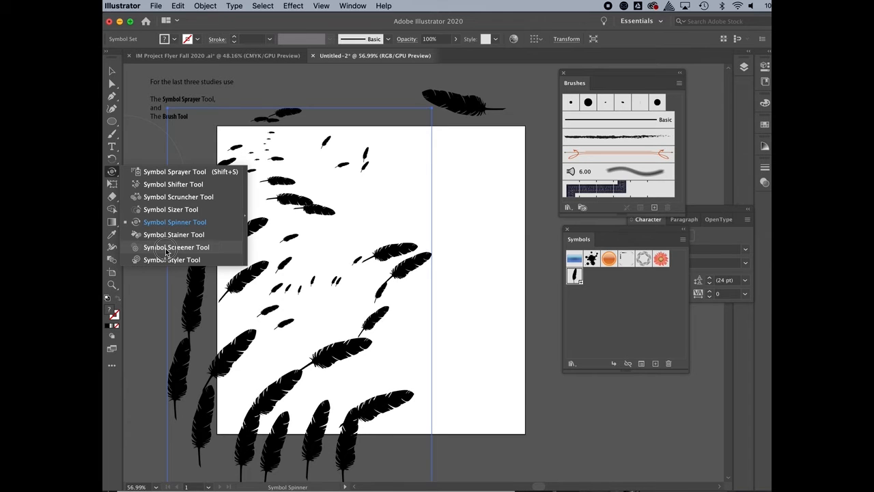
left_click(175, 248)
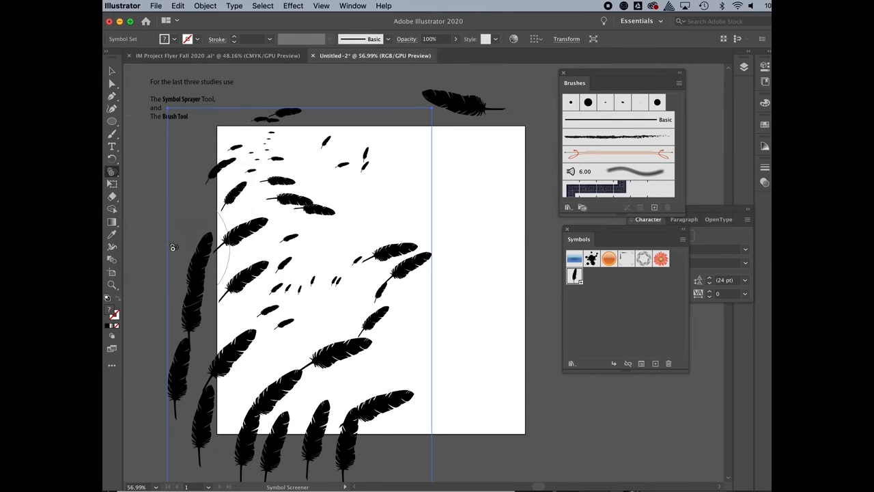
mouse_move(300, 184)
left_mouse_down()
mouse_move(253, 263)
mouse_move(266, 270)
mouse_move(274, 301)
mouse_move(304, 327)
mouse_move(308, 279)
mouse_move(302, 274)
mouse_move(294, 300)
mouse_move(293, 381)
mouse_move(308, 322)
mouse_move(358, 260)
mouse_move(297, 174)
mouse_move(332, 145)
mouse_move(359, 169)
mouse_move(284, 252)
left_mouse_up()
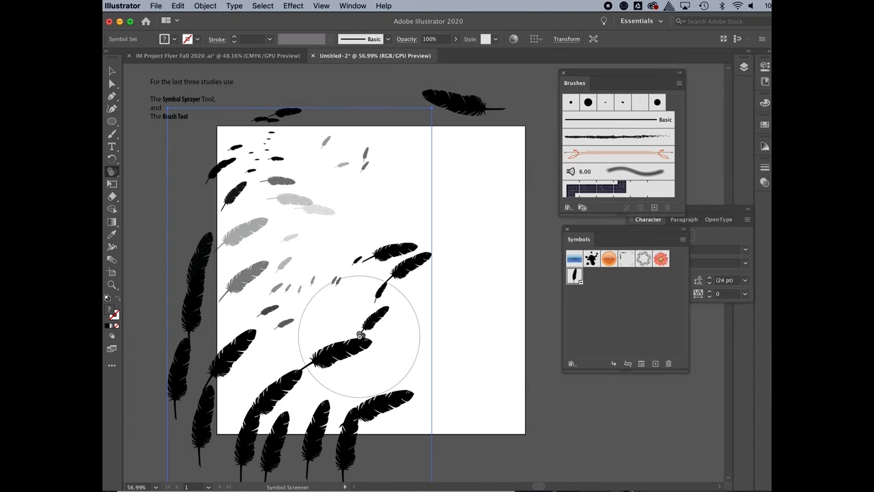
- Fade the right-centre feathers to light grey with the Symbol Screener and place a duplicate of the set slightly below and right
mouse_move(375, 293)
left_mouse_down()
mouse_move(382, 279)
mouse_move(374, 286)
mouse_move(384, 328)
mouse_move(399, 273)
mouse_move(397, 290)
left_mouse_up()
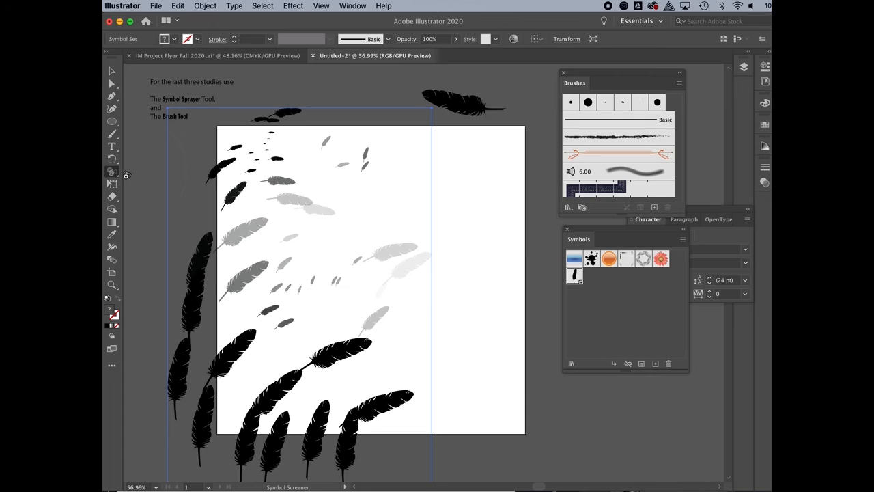
left_click(113, 72)
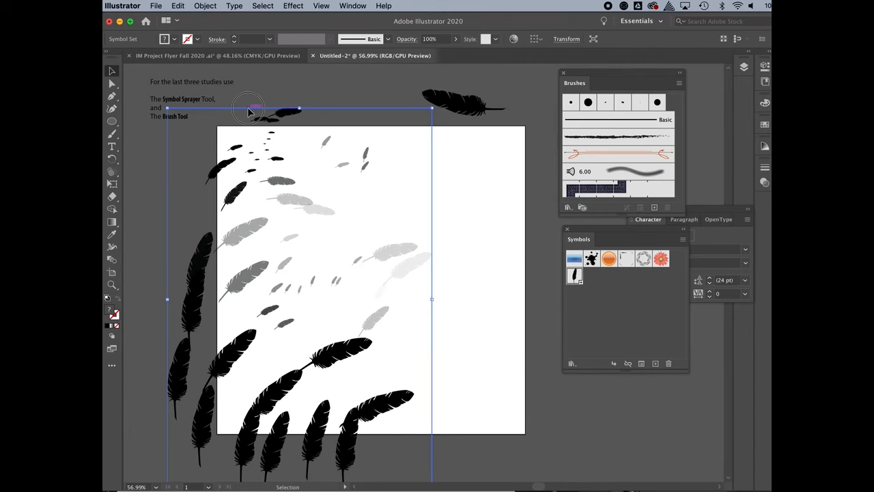
left_click_drag(249, 112, 287, 125)
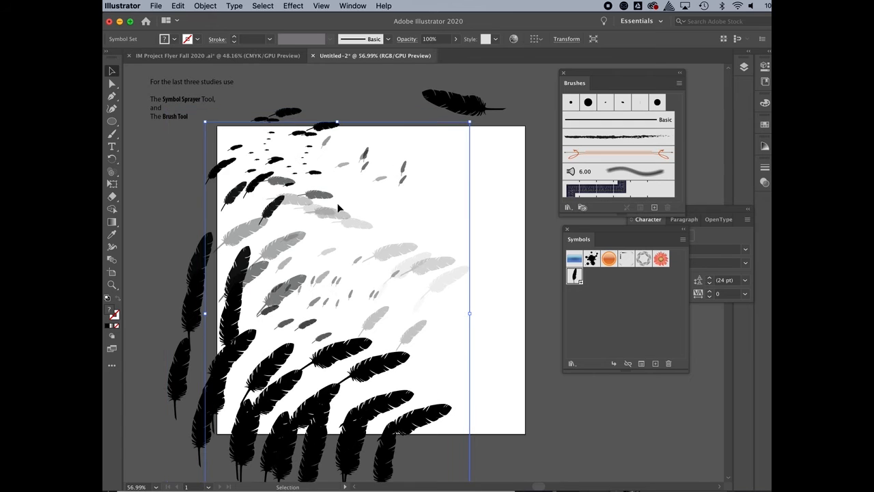
- Shift feathers across the middle and lower part of the duplicate set with the Symbol Shifter to break up the repeated arrangement
left_click(116, 175)
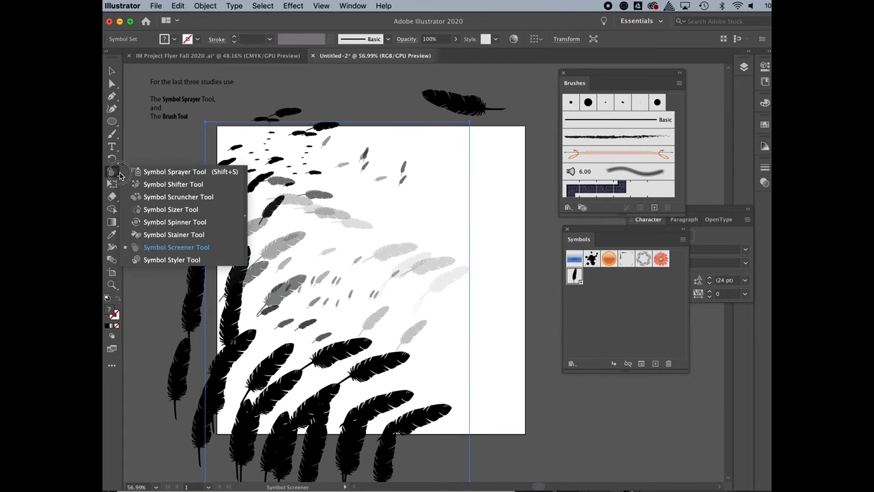
left_click(171, 184)
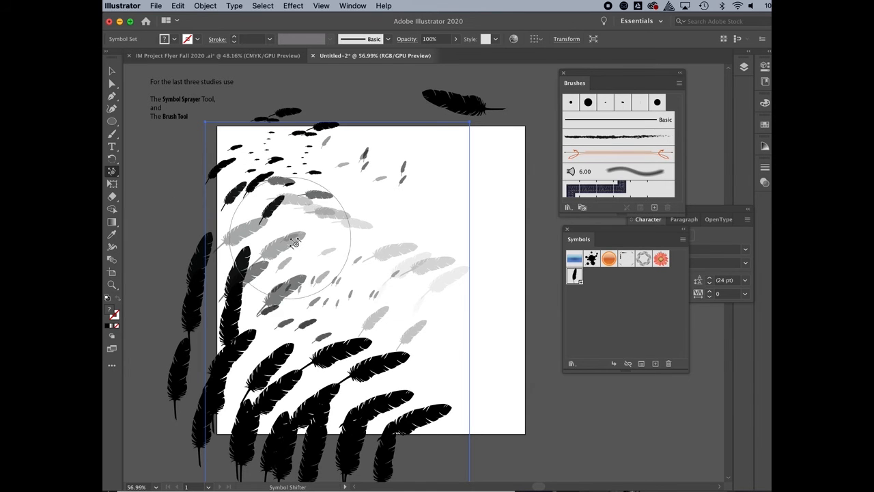
left_click_drag(300, 369, 335, 273)
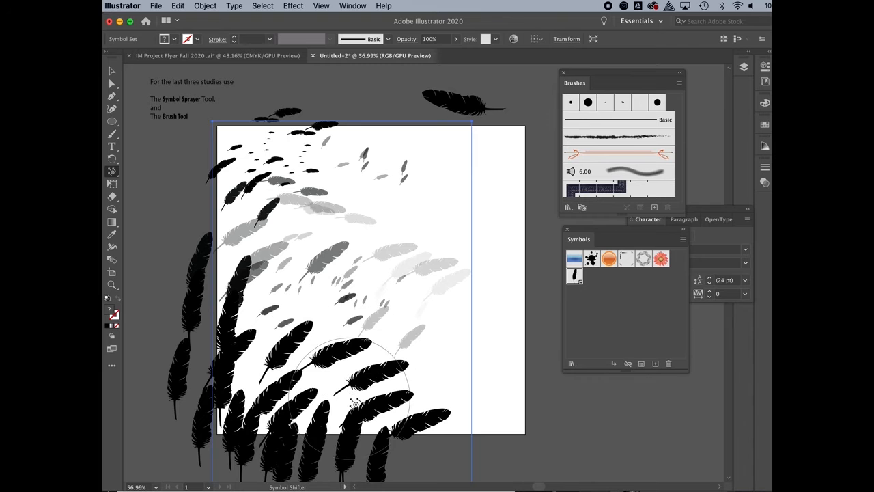
mouse_move(355, 404)
left_mouse_down()
mouse_move(381, 346)
mouse_move(342, 293)
left_mouse_up()
left_click_drag(318, 205, 345, 219)
mouse_move(301, 263)
left_mouse_down()
mouse_move(341, 273)
mouse_move(267, 348)
mouse_move(304, 386)
left_mouse_up()
mouse_move(287, 355)
left_mouse_down()
mouse_move(309, 404)
mouse_move(300, 383)
mouse_move(315, 355)
left_mouse_up()
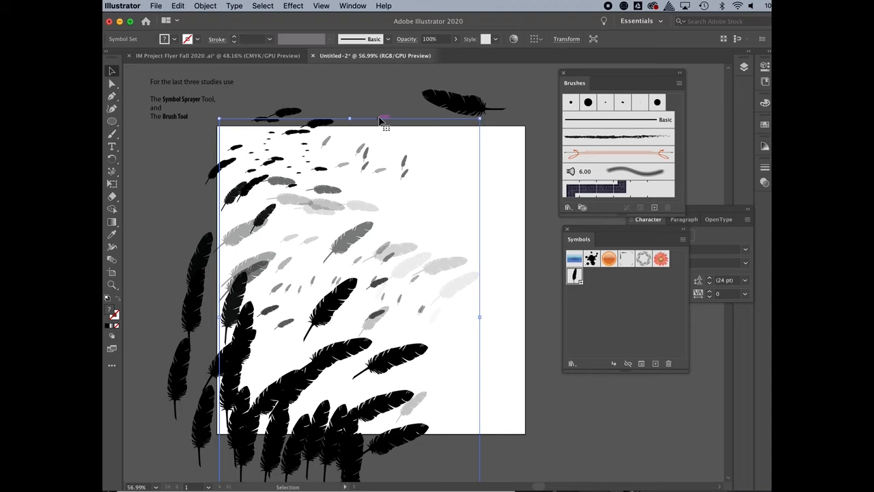
- Resize and reposition the duplicate feather set so it fits within the artboard with its lower edge on the artboard's bottom edge
left_click_drag(380, 121, 378, 98)
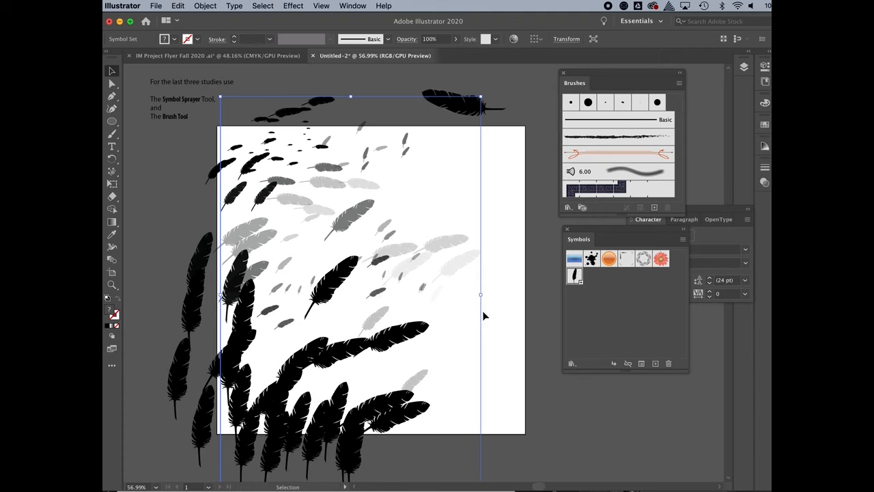
left_click_drag(482, 296, 507, 295)
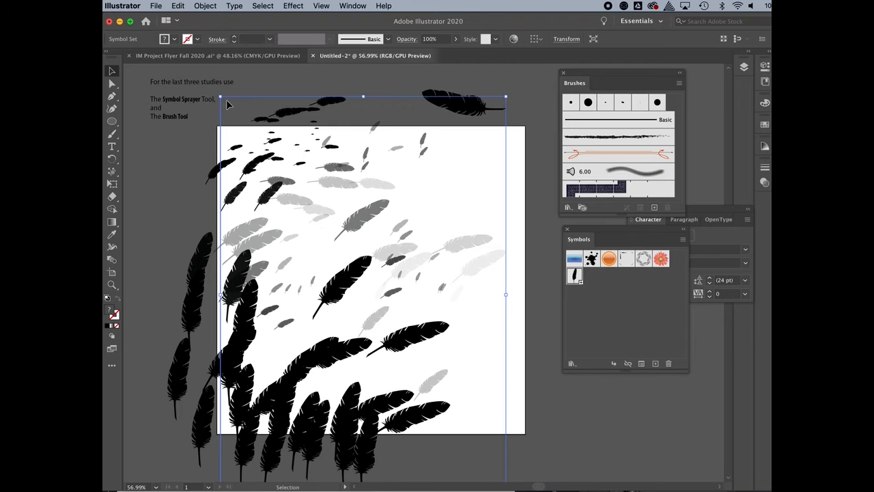
left_click_drag(221, 97, 268, 146)
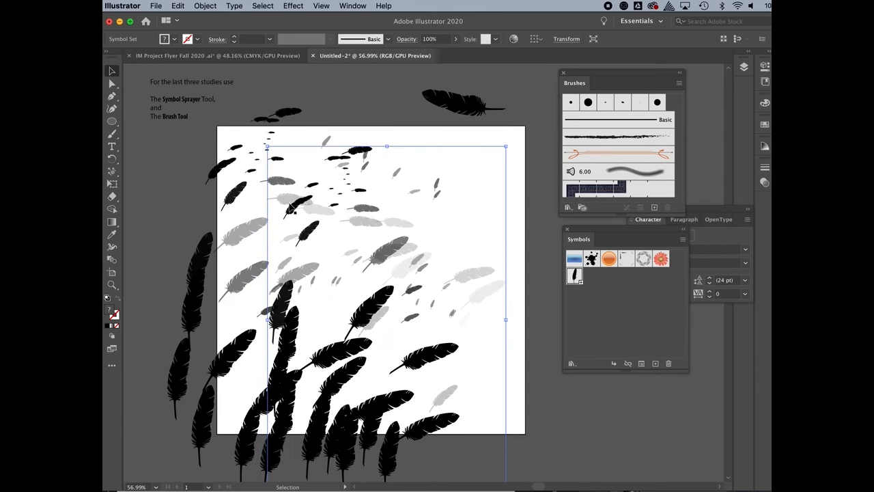
scroll(284, 388, "down", 4)
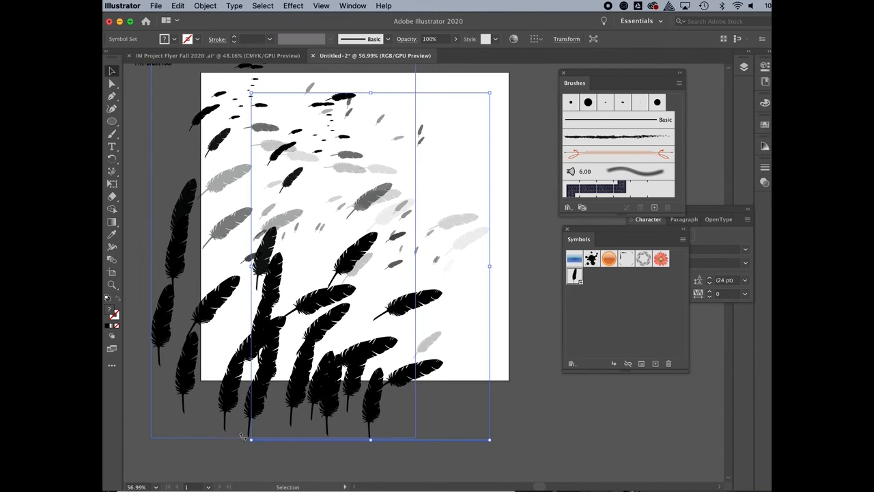
left_click_drag(250, 439, 267, 395)
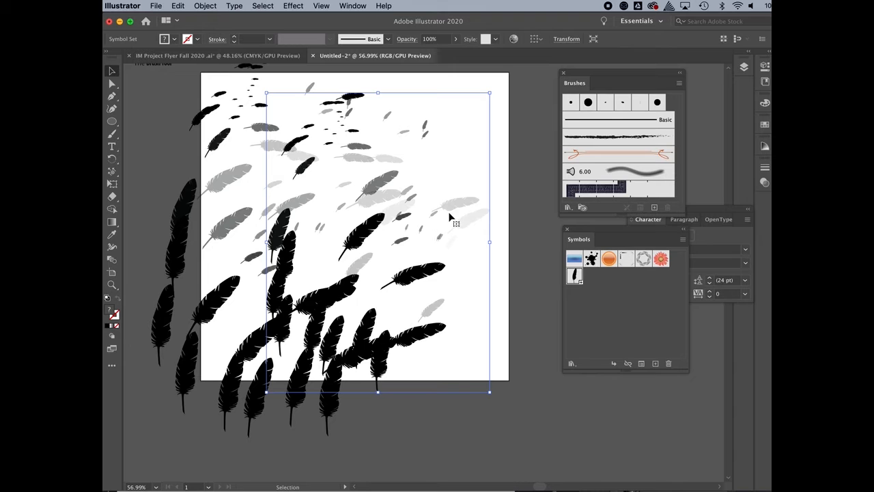
left_click_drag(485, 191, 460, 181)
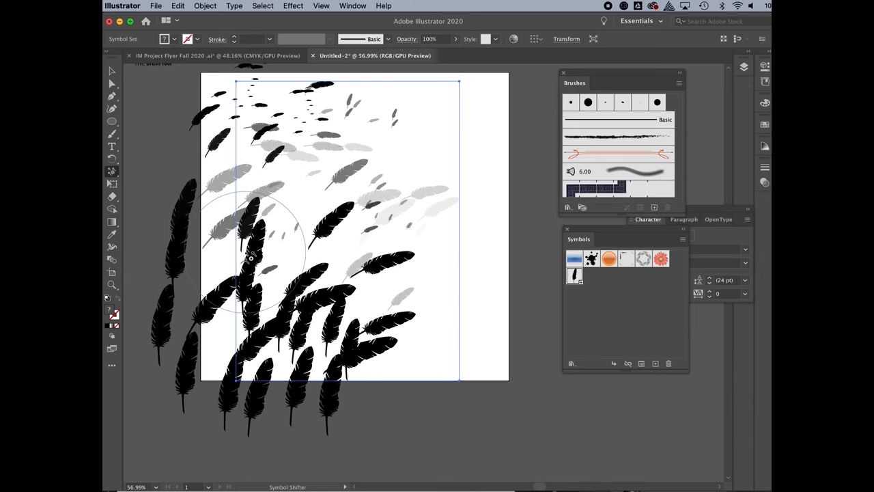
- Spread the large feathers at the duplicate set's left side with the Symbol Shifter, rotate them clockwise with the Symbol Spinner, and deselect
mouse_move(253, 245)
left_mouse_down()
mouse_move(287, 230)
mouse_move(275, 239)
mouse_move(266, 195)
mouse_move(252, 205)
left_mouse_up()
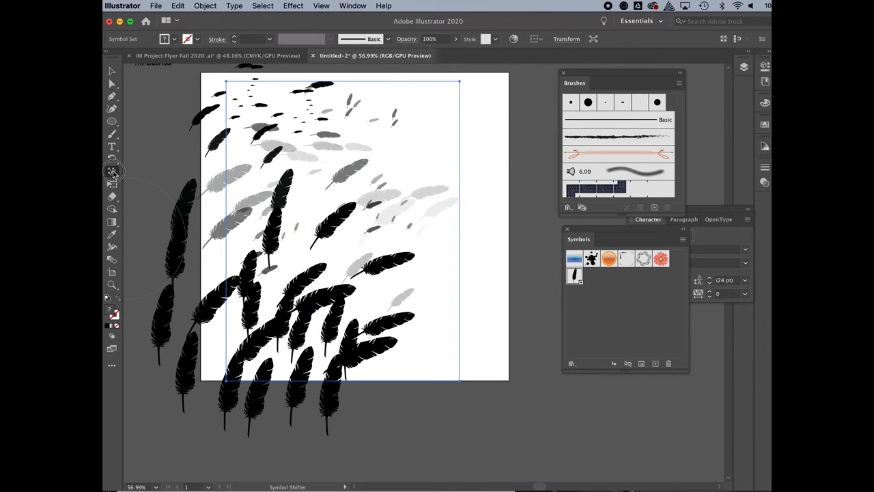
left_click(114, 174)
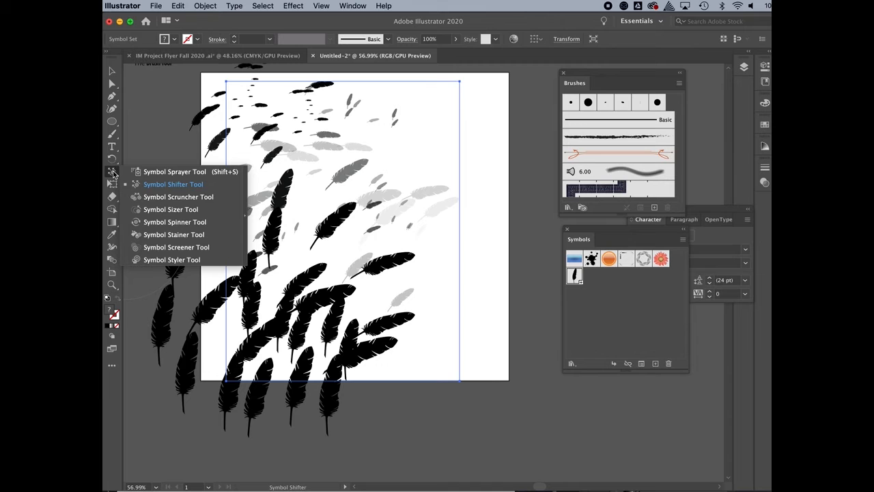
left_click(144, 226)
left_click_drag(254, 266, 286, 261)
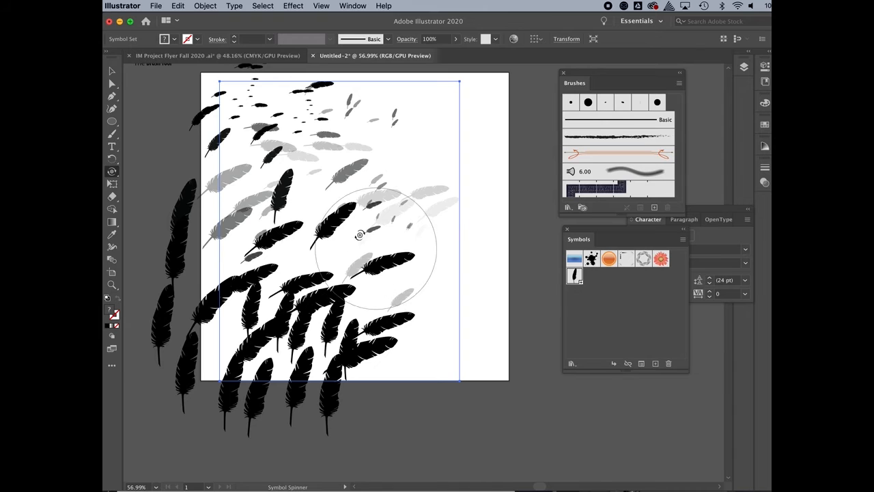
left_click(114, 72)
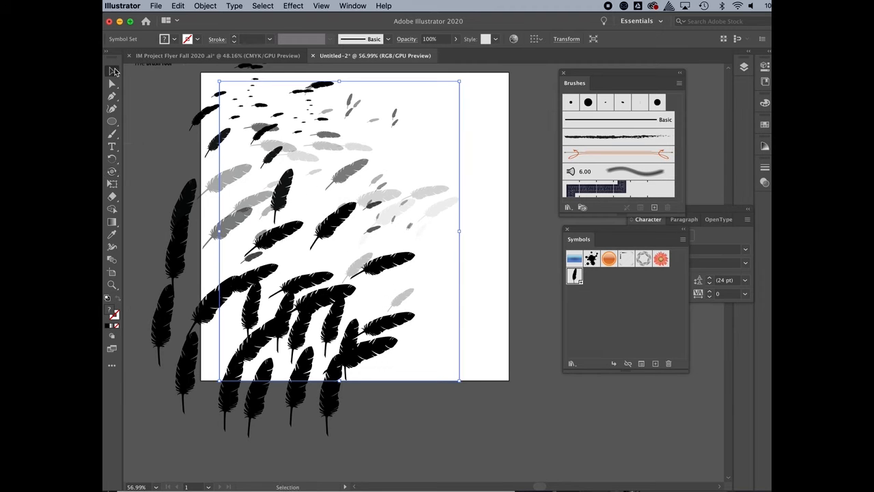
left_click(172, 124)
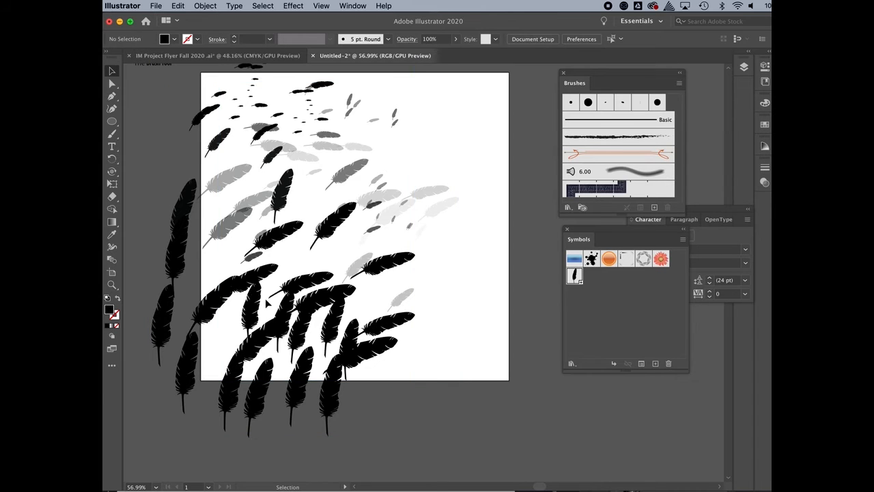
- Select the original feather set and greatly enlarge several of its lower feathers with the Symbol Sizer
left_click(113, 173)
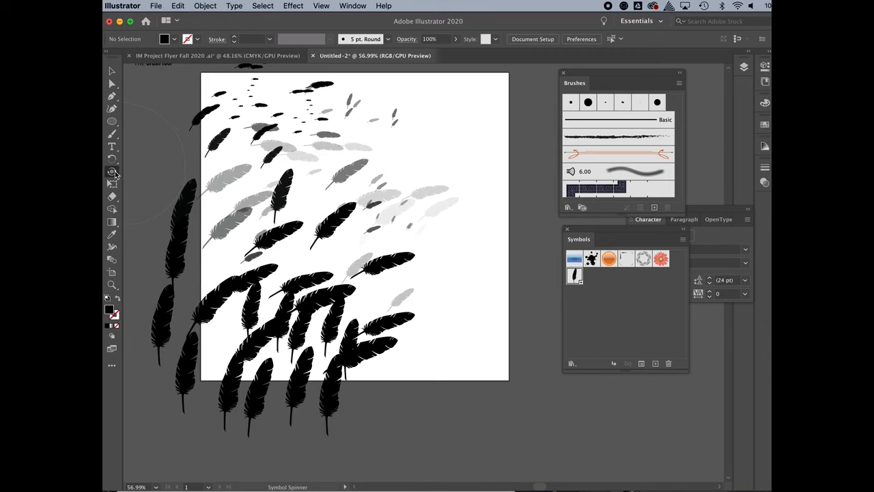
left_click(113, 172)
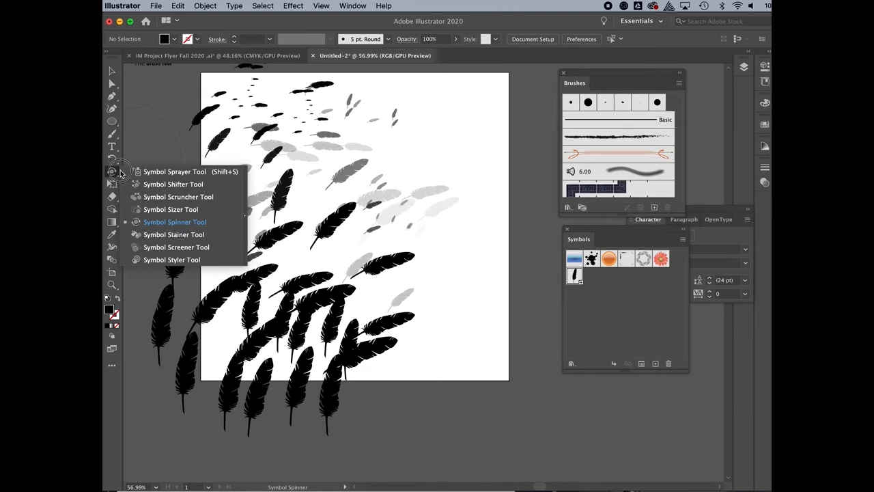
left_click(164, 209)
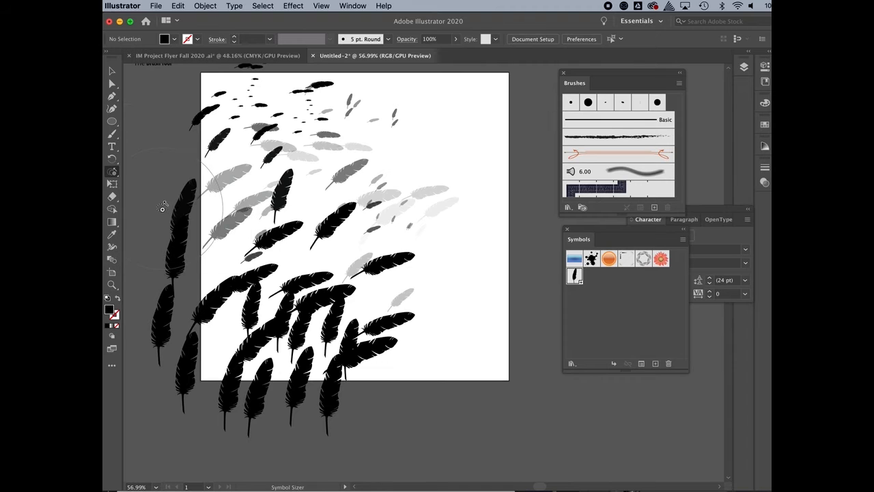
left_click(336, 333)
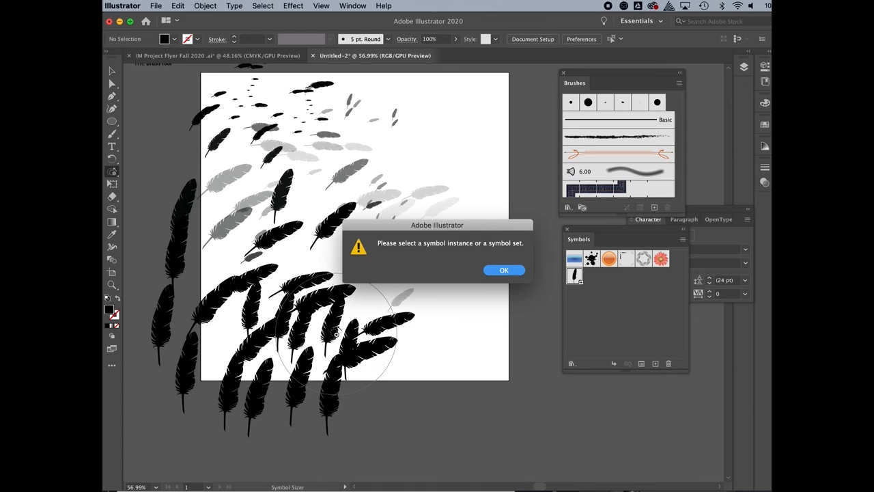
left_click(501, 270)
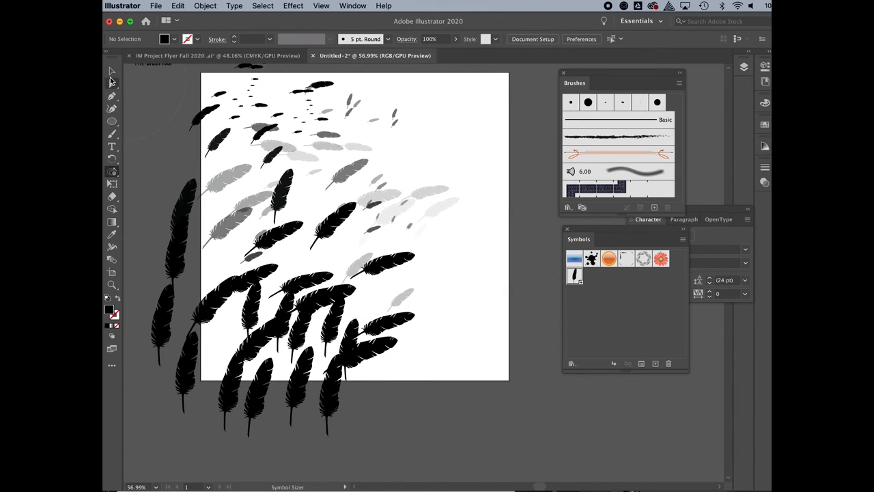
left_click(112, 71)
left_click(194, 279)
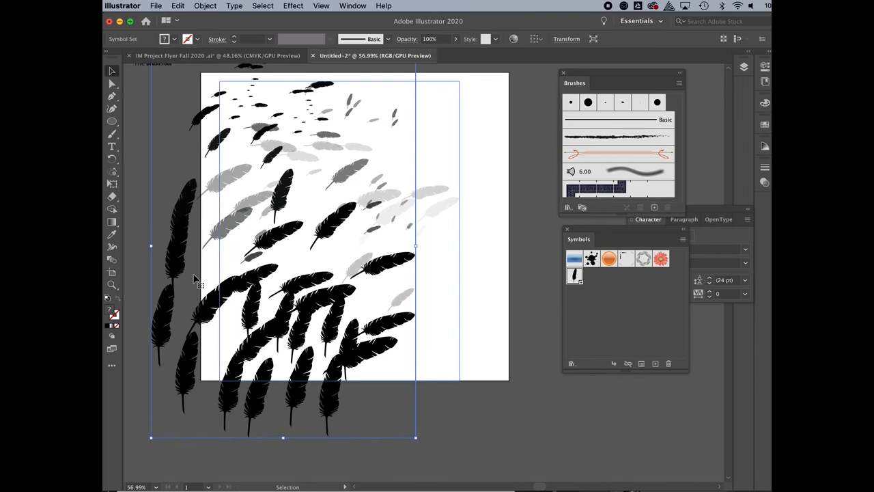
left_click(115, 174)
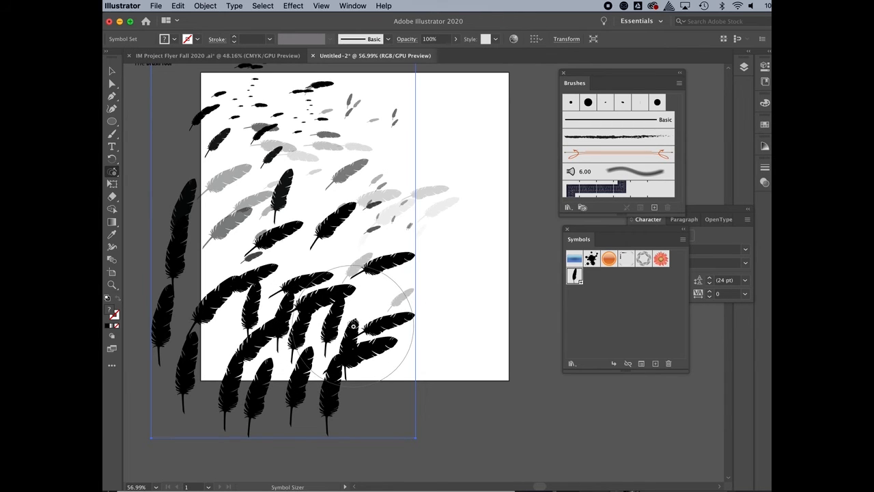
mouse_move(353, 326)
left_mouse_down()
mouse_move(320, 357)
mouse_move(335, 328)
left_mouse_up()
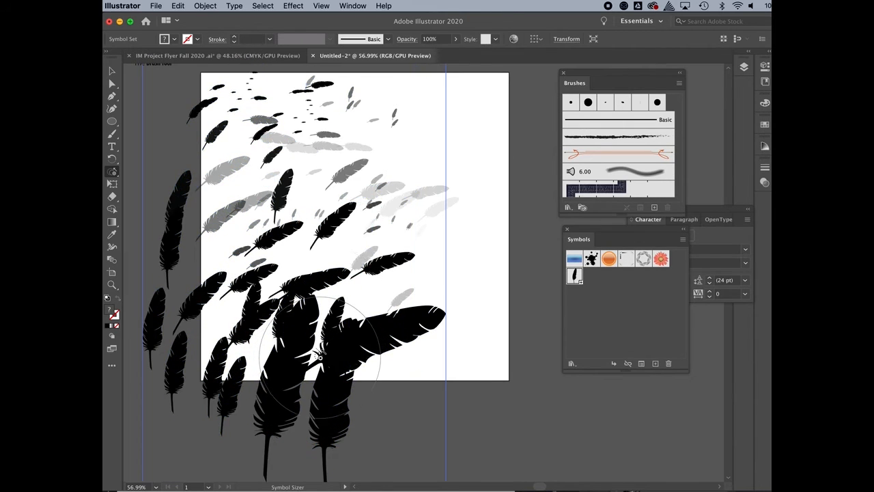
mouse_move(352, 295)
left_mouse_down()
mouse_move(314, 331)
mouse_move(321, 320)
mouse_move(329, 327)
left_mouse_up()
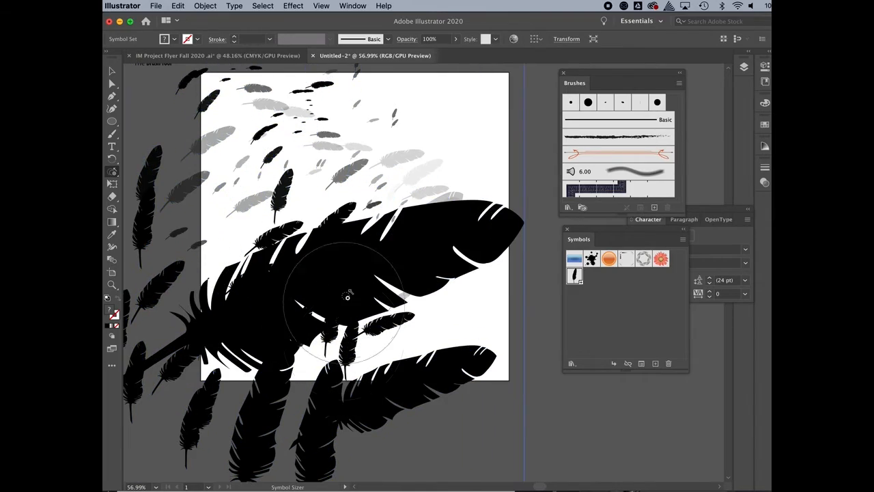
- Move the original set with the oversized feathers down the artboard and deselect it
left_click(112, 71)
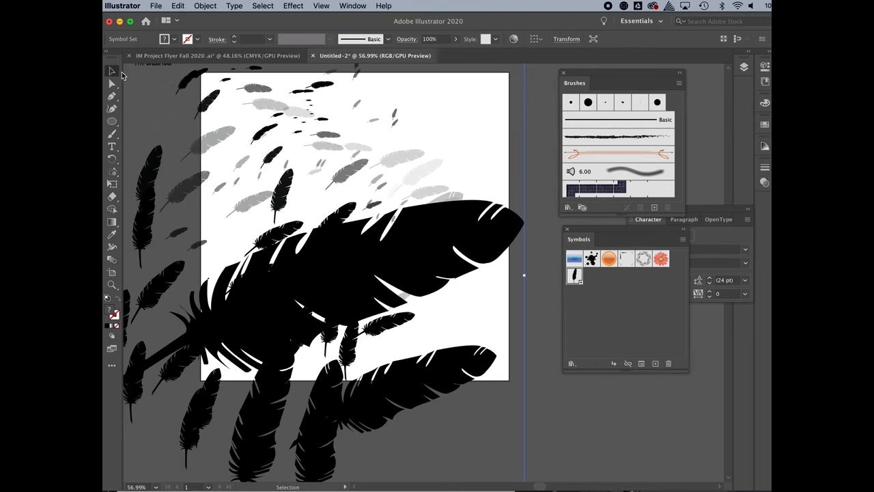
left_click(326, 260)
left_click_drag(326, 259, 332, 294)
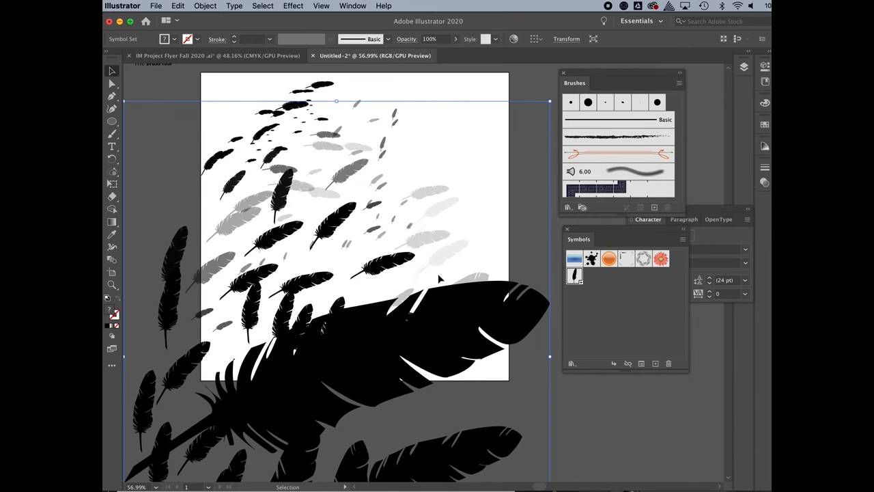
left_click(537, 81)
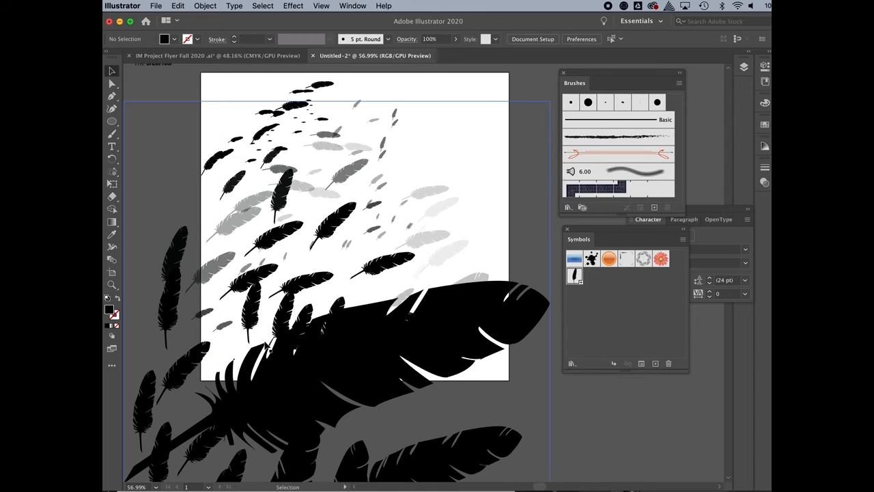
- Rotate the set with the oversized feathers about half a turn and move the smaller-feathered set up and left across it
left_click(326, 418)
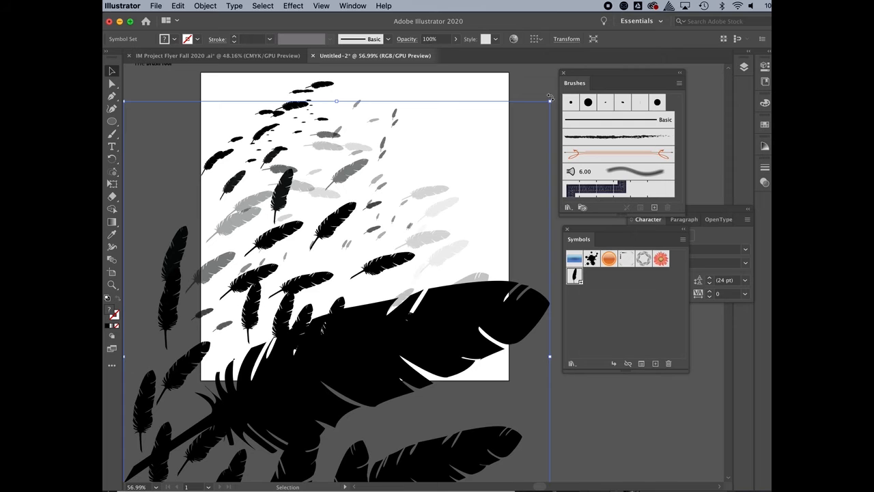
left_click_drag(550, 99, 514, 453)
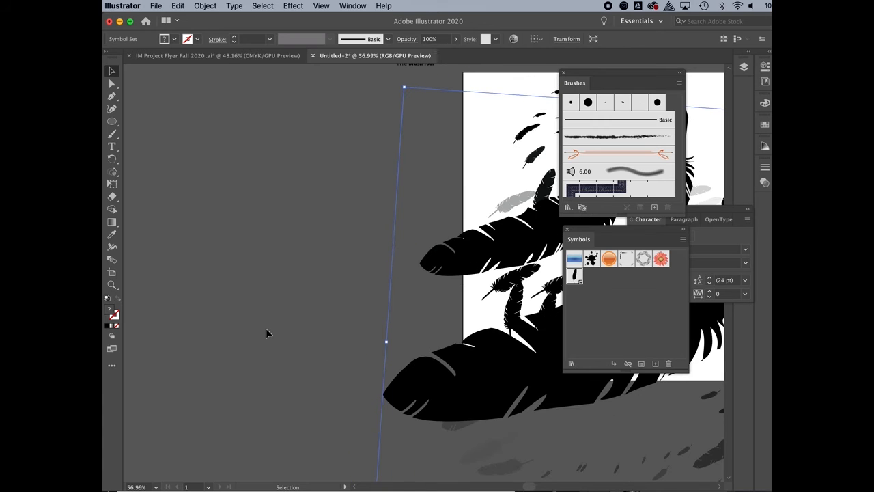
scroll(267, 332, "right", 10)
scroll(267, 332, "right", 2)
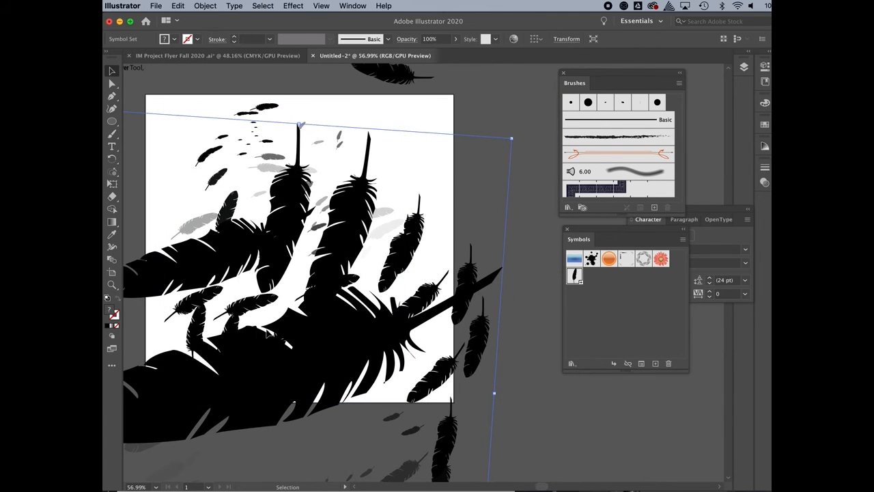
left_click_drag(335, 323, 476, 241)
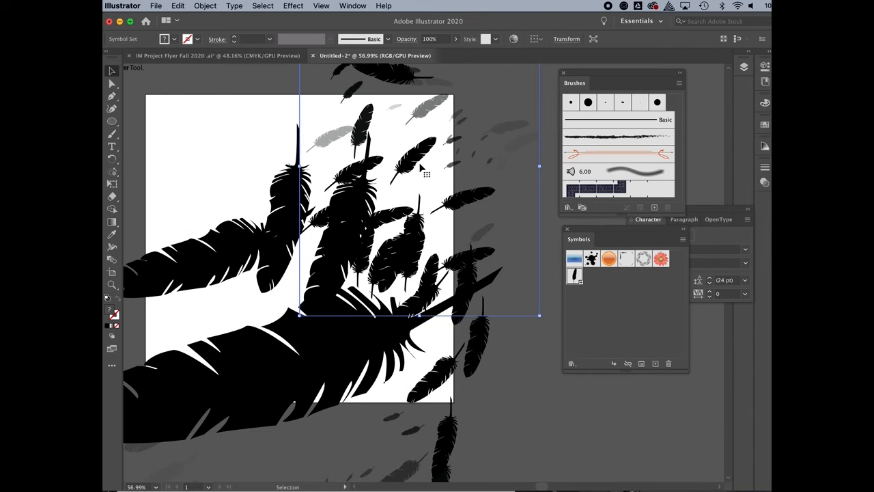
left_click_drag(421, 168, 213, 204)
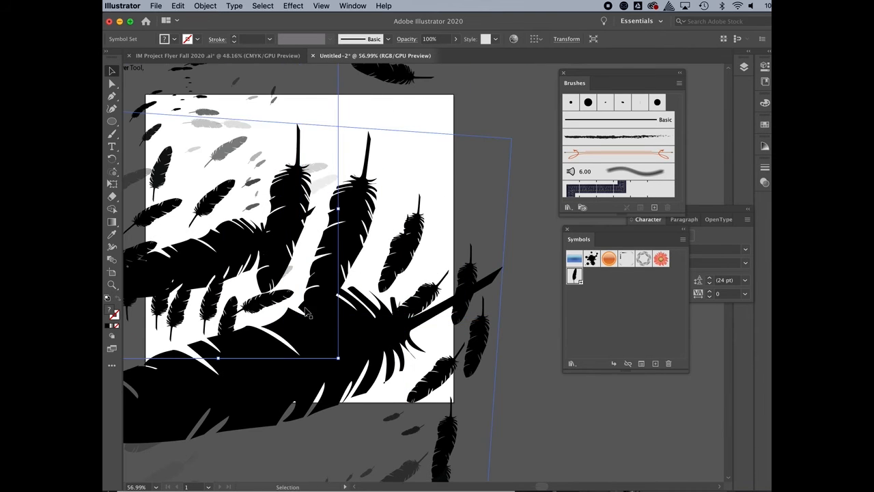
- Move the set with the oversized feathers to the right, mostly off the artboard, and deselect it
mouse_move(306, 314)
left_mouse_down()
mouse_move(441, 293)
mouse_move(465, 281)
mouse_move(474, 246)
mouse_move(560, 157)
mouse_move(555, 164)
left_mouse_up()
left_click_drag(480, 203, 543, 205)
left_click_drag(453, 251, 470, 295)
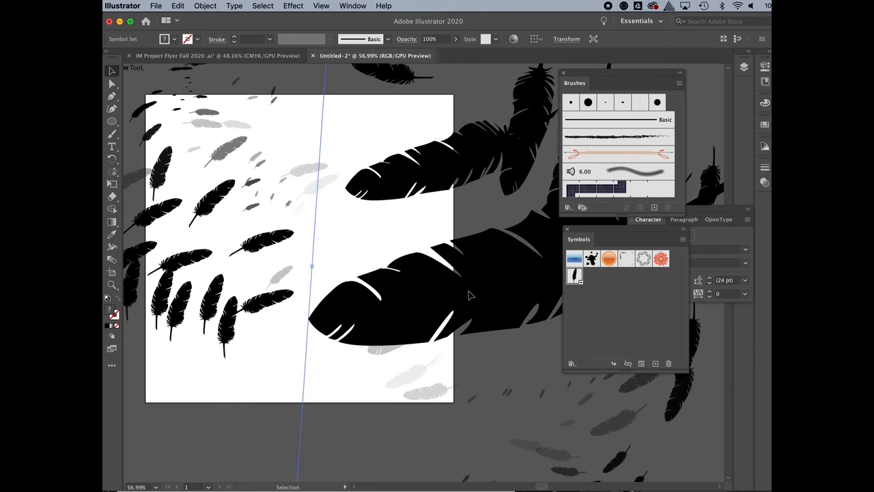
left_click(306, 94)
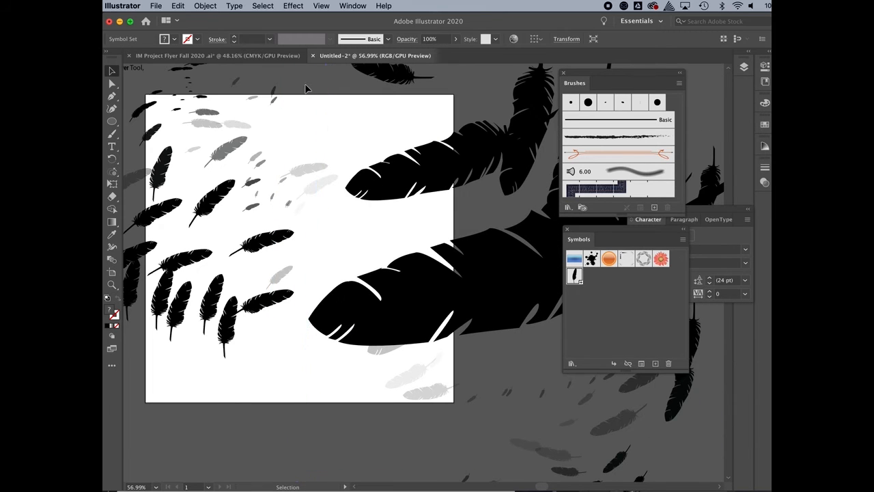
- Select the smaller-feathered set and move it down and right so its lower edge meets the bottom of the artboard
left_click(199, 265)
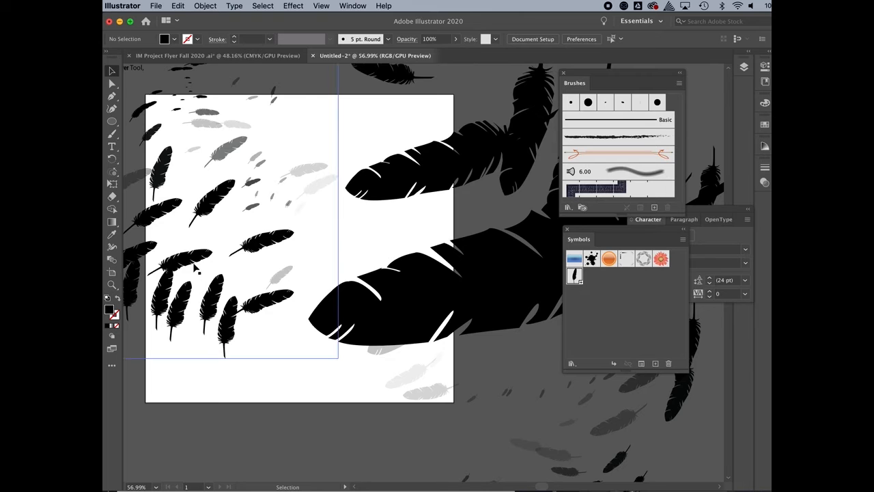
key("shift+s")
left_click_drag(196, 258, 229, 304)
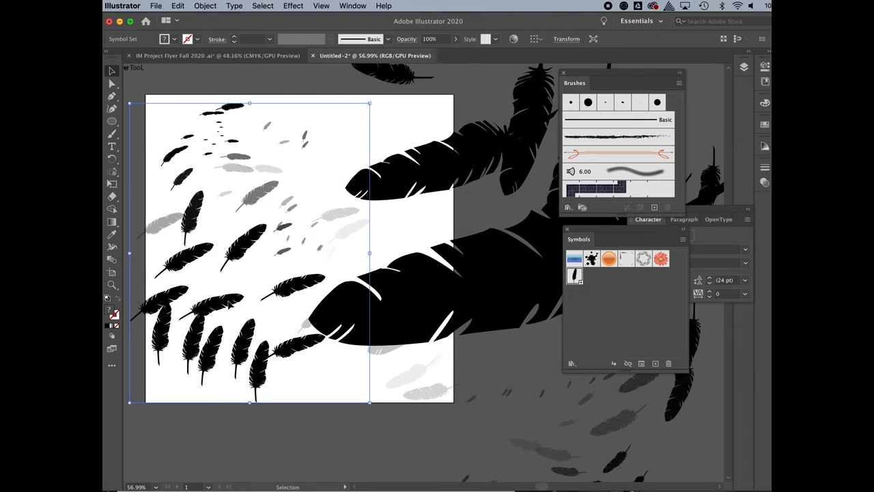
mouse_move(234, 254)
left_mouse_down()
mouse_move(219, 244)
mouse_move(223, 252)
left_mouse_up()
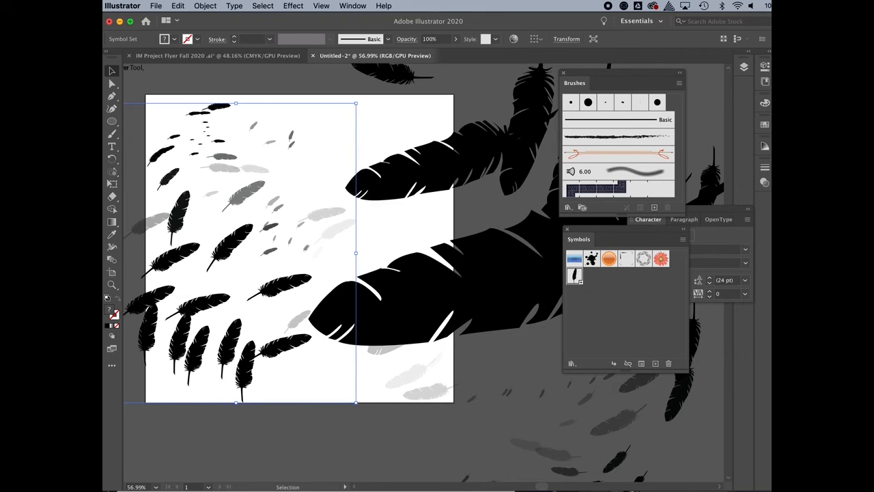
- Resize the smaller set's feathers with the Symbol Sizer, shrinking upper-right ones and greatly enlarging a lower-left one, and deselect
left_click(112, 172)
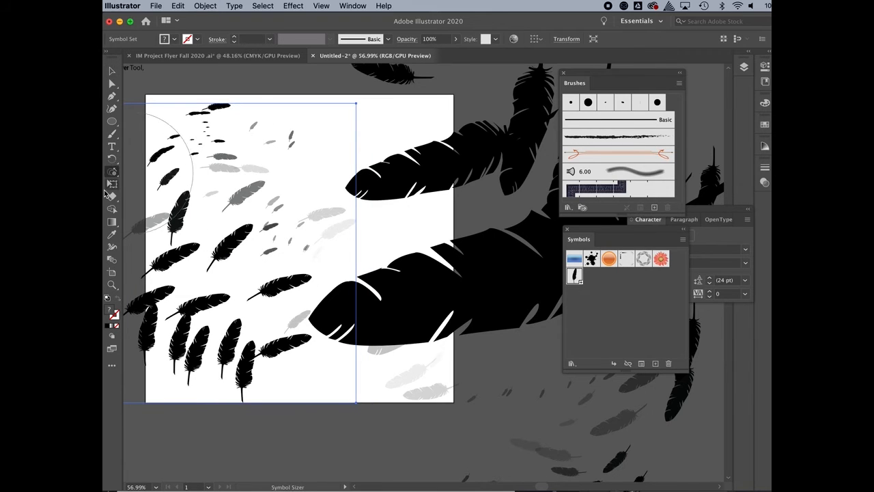
mouse_move(181, 270)
left_mouse_down()
mouse_move(156, 293)
mouse_move(196, 293)
mouse_move(258, 237)
mouse_move(285, 164)
mouse_move(268, 192)
left_mouse_up()
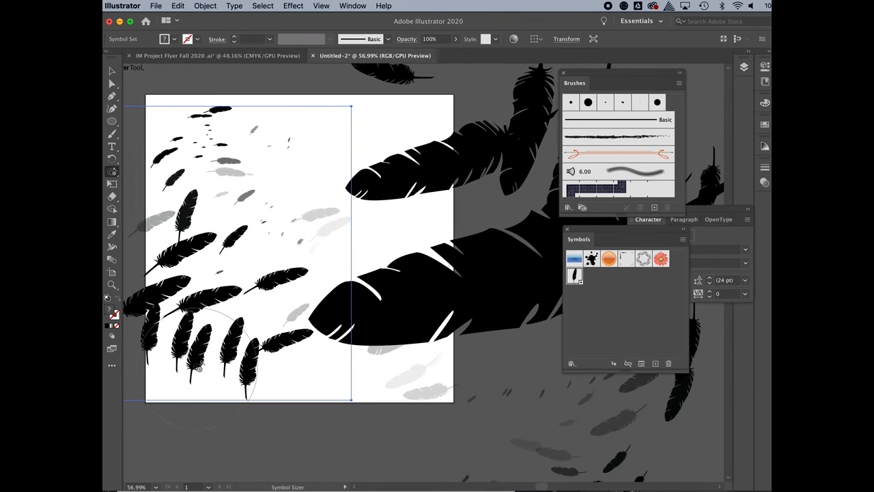
left_click_drag(198, 368, 200, 370)
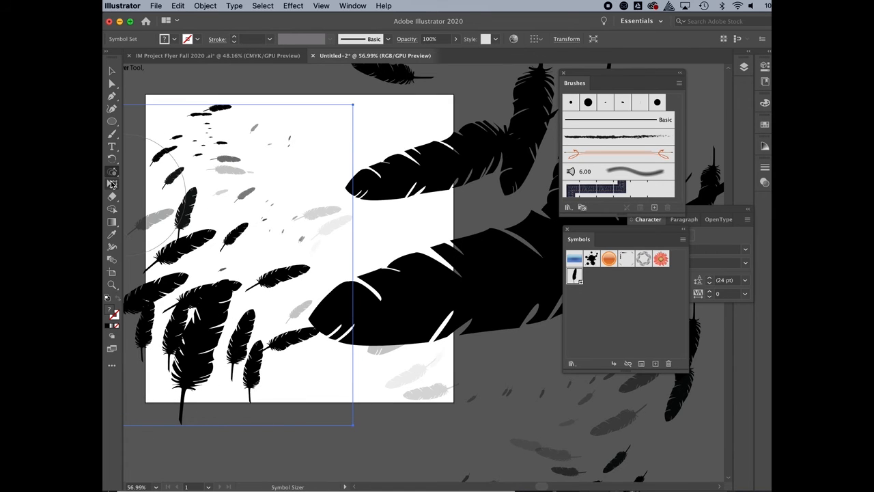
left_click(112, 71)
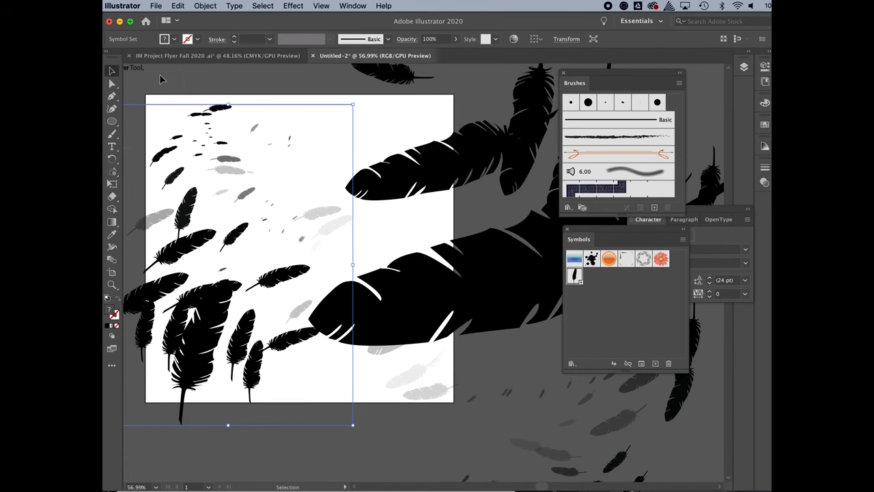
left_click(189, 78)
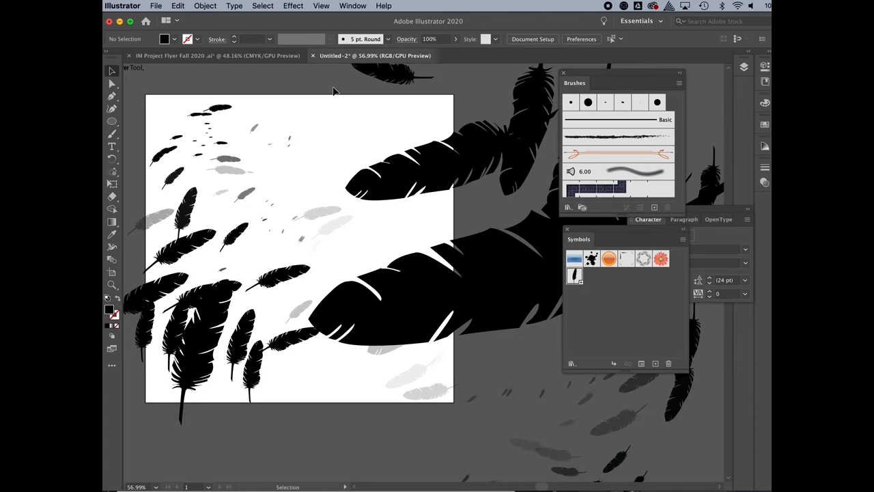
- Copy the single feather above the artboard into a new 8 x 8 in document
left_click(392, 79)
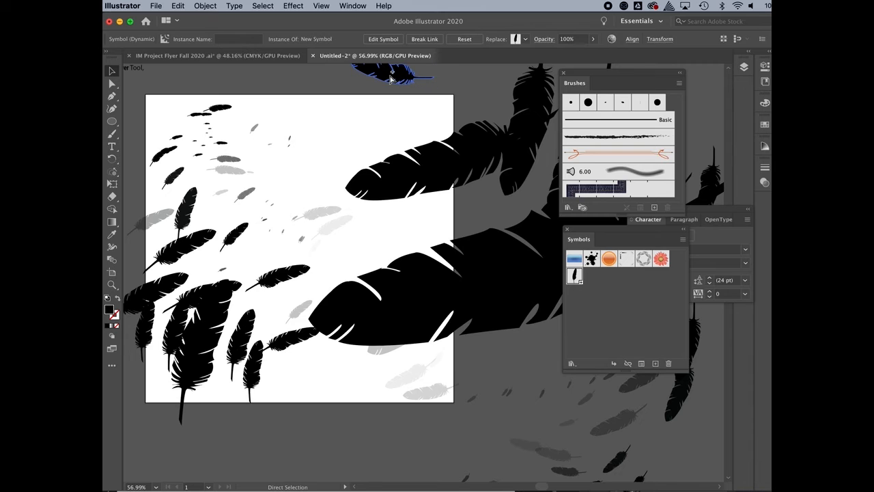
key("super+n")
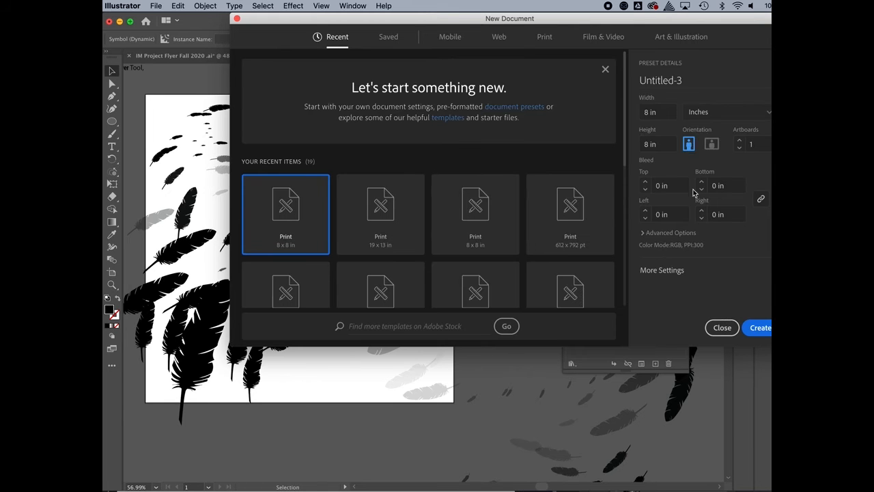
left_click(761, 329)
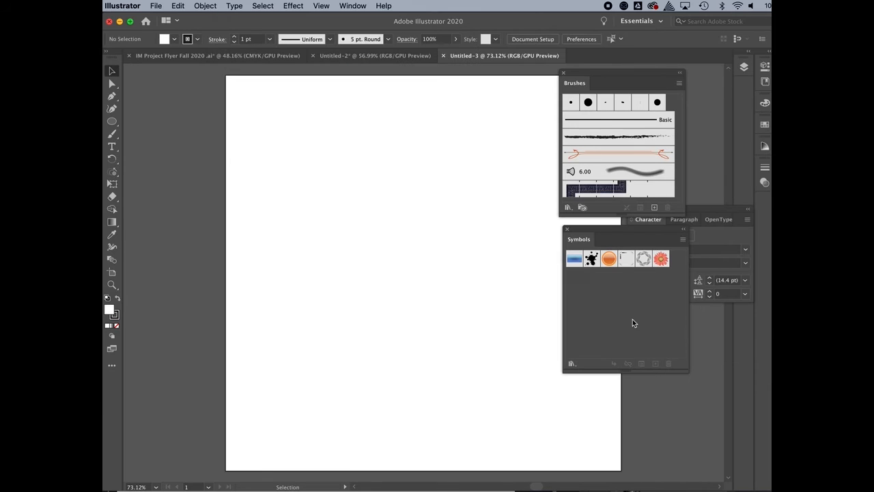
scroll(431, 179, "right", 3)
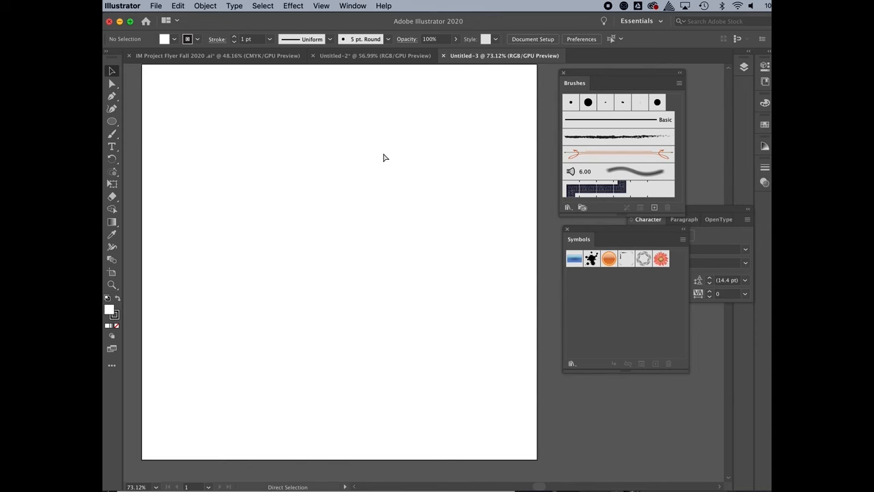
key("super+v")
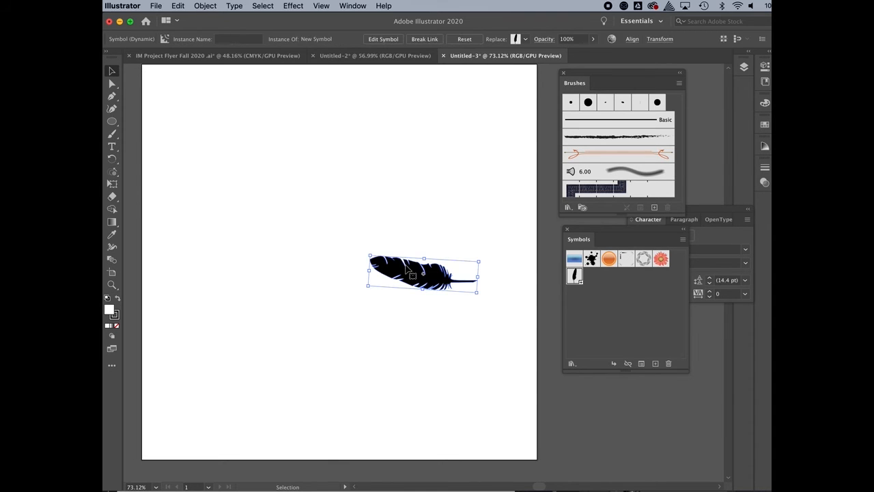
- Move the pasted feather to the upper left area of the artboard and rotate it slightly counterclockwise
left_click_drag(407, 268, 316, 184)
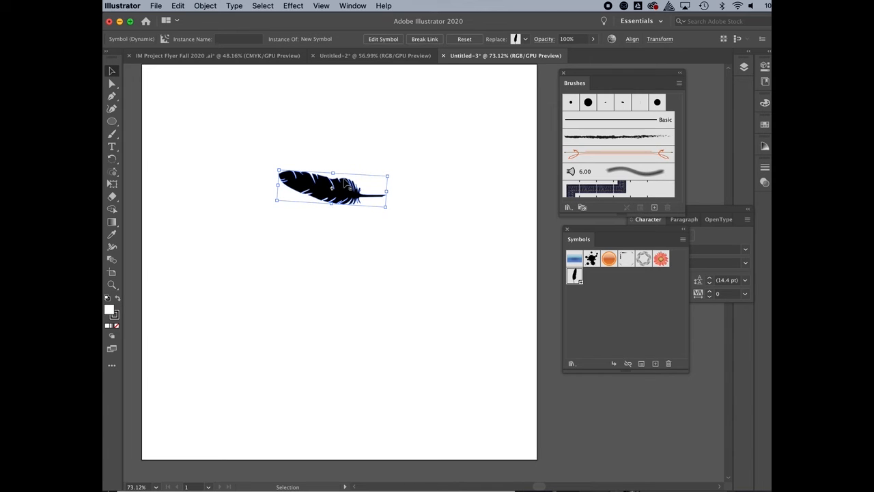
left_click_drag(392, 174, 393, 171)
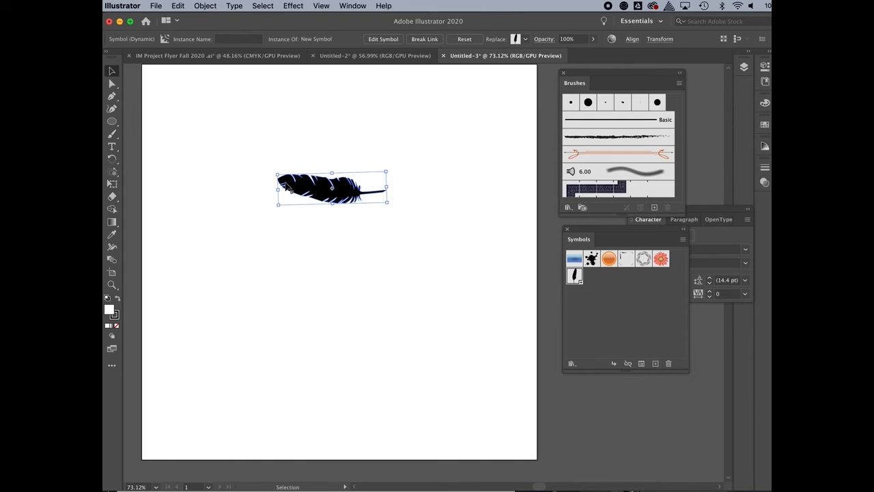
left_click(323, 211)
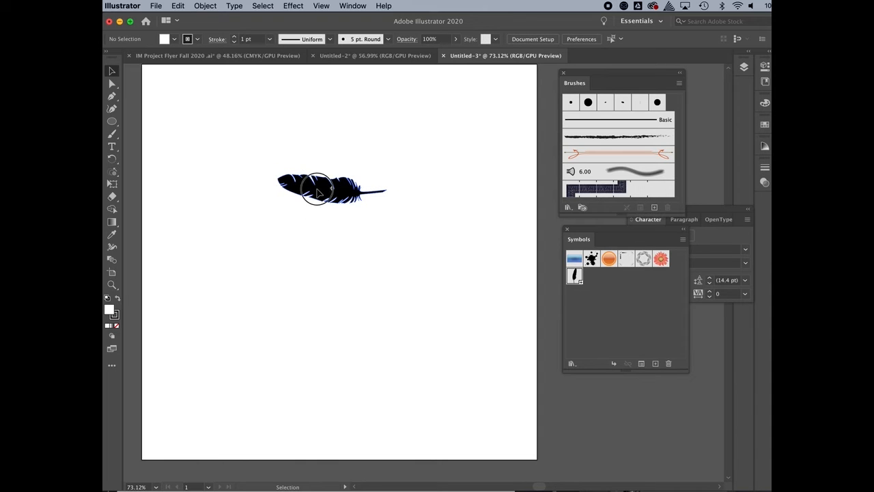
left_click_drag(317, 190, 265, 145)
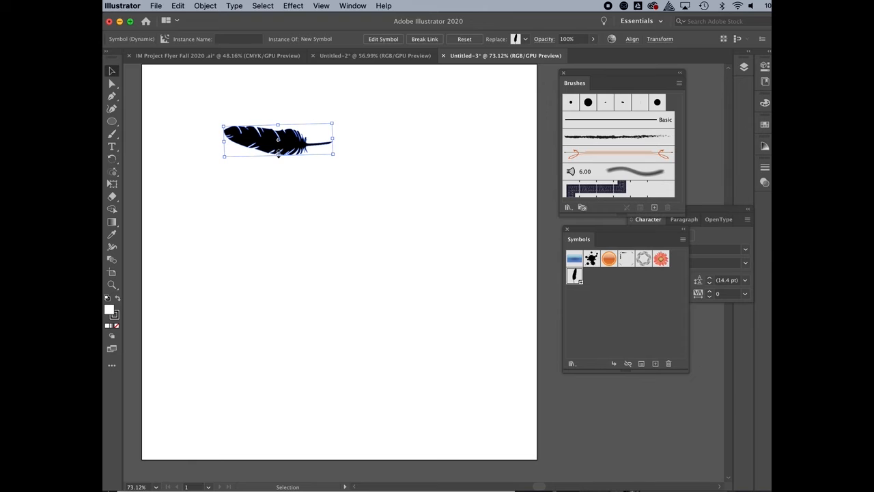
- Flip the feather vertically and rotate it slightly clockwise so it lies nearly horizontal
left_click_drag(279, 153, 278, 98)
left_click(325, 161)
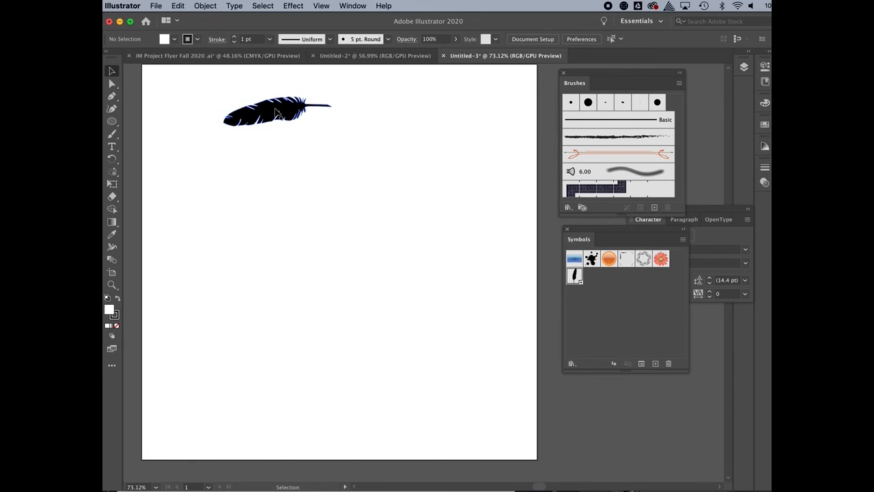
left_click(331, 108)
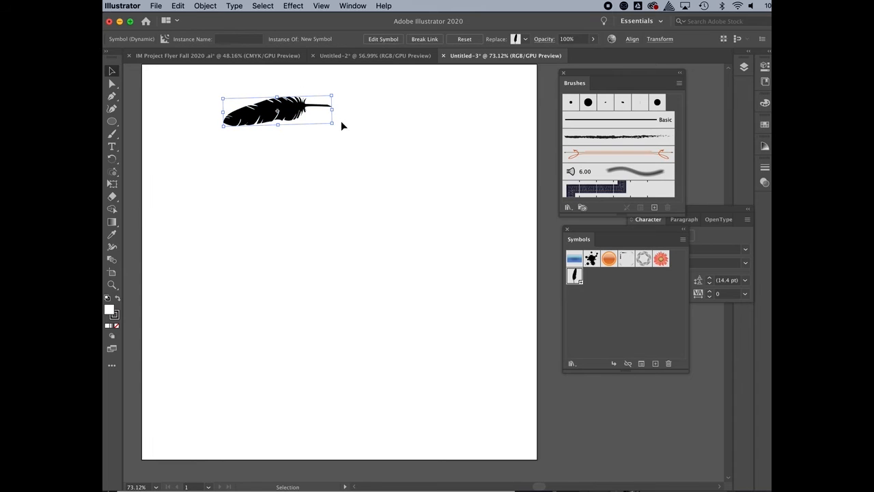
left_click_drag(337, 125, 336, 131)
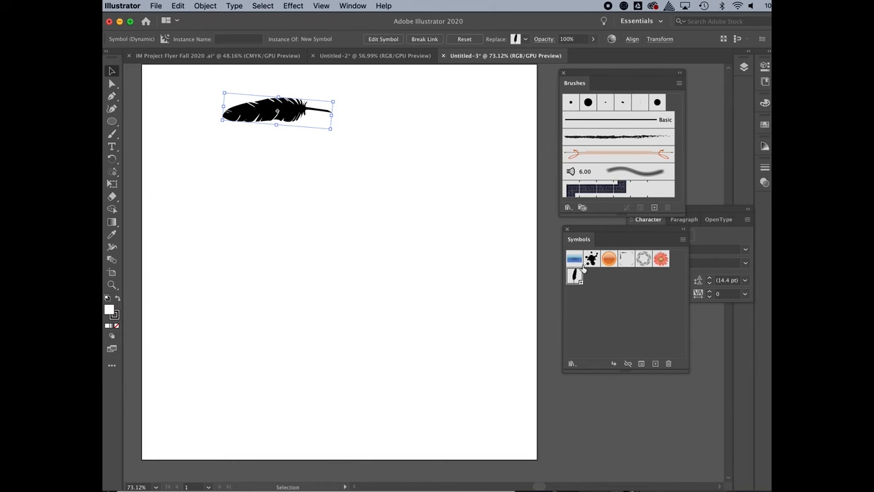
- Start a new Art Brush from the feather
left_click_drag(595, 233, 584, 250)
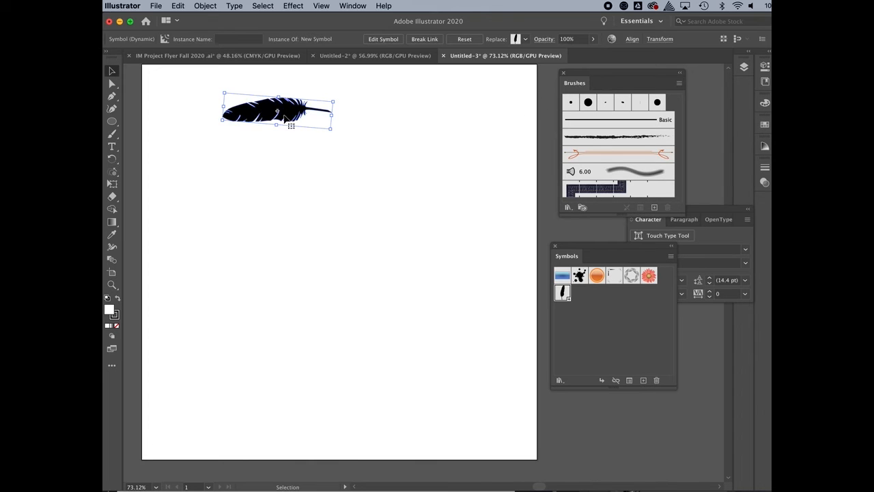
mouse_move(288, 109)
left_mouse_down()
mouse_move(386, 134)
mouse_move(527, 123)
mouse_move(606, 135)
mouse_move(622, 148)
left_mouse_up()
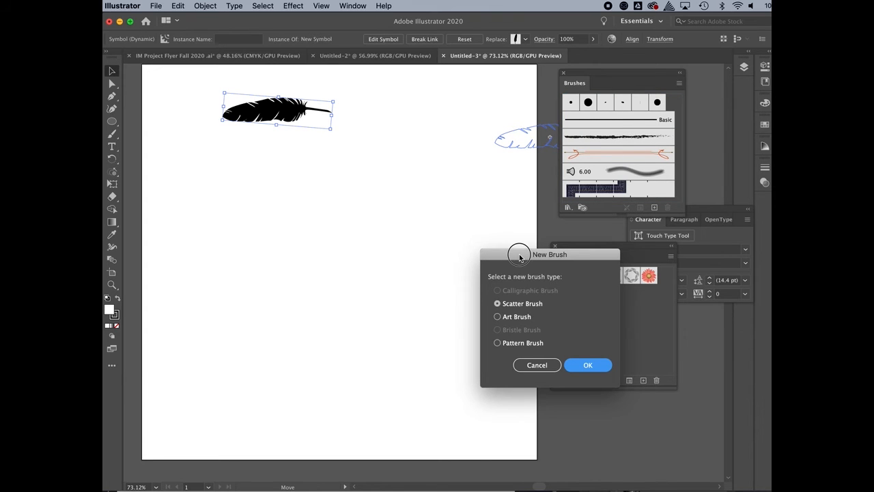
mouse_move(519, 258)
left_mouse_down()
mouse_move(408, 202)
mouse_move(365, 196)
left_mouse_up()
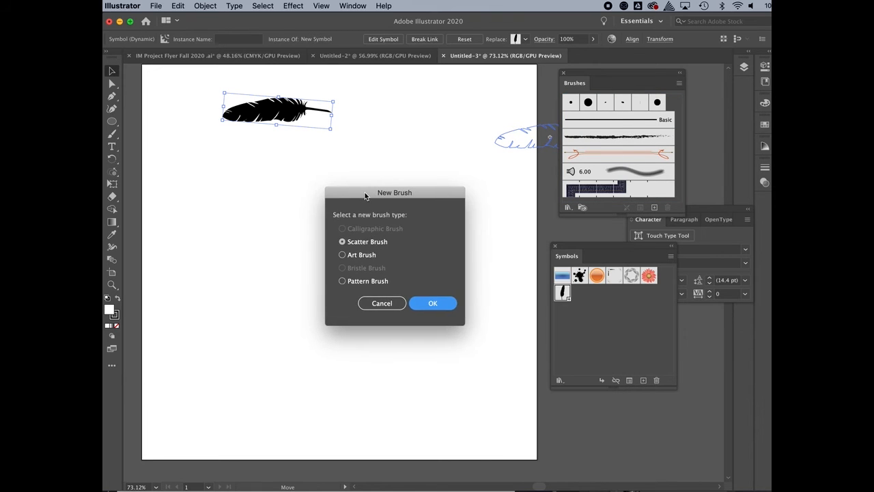
left_click(343, 255)
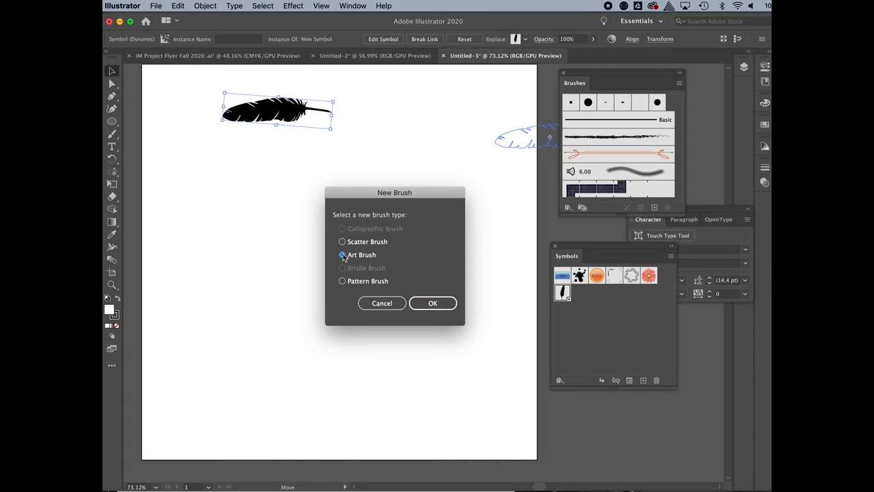
left_click(437, 302)
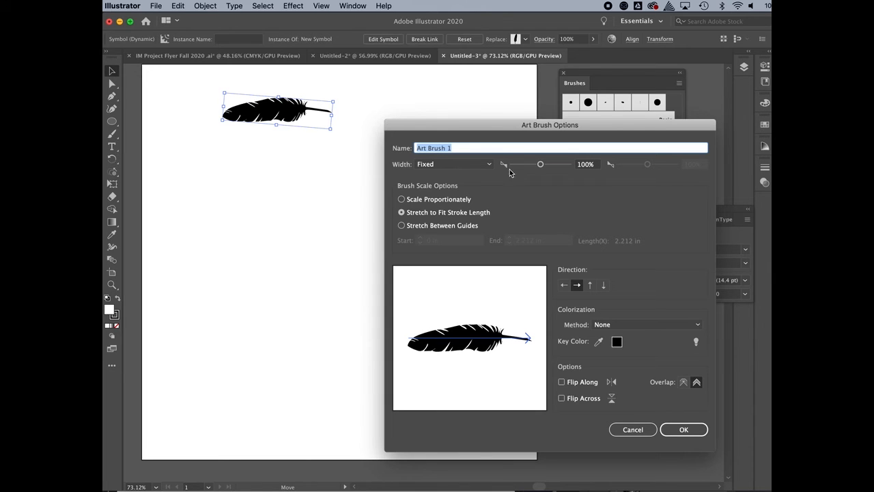
- Create the art brush with fixed 100% width, Stretch to Fit Stroke Length and a left-to-right stroke direction
left_click_drag(541, 164, 541, 167)
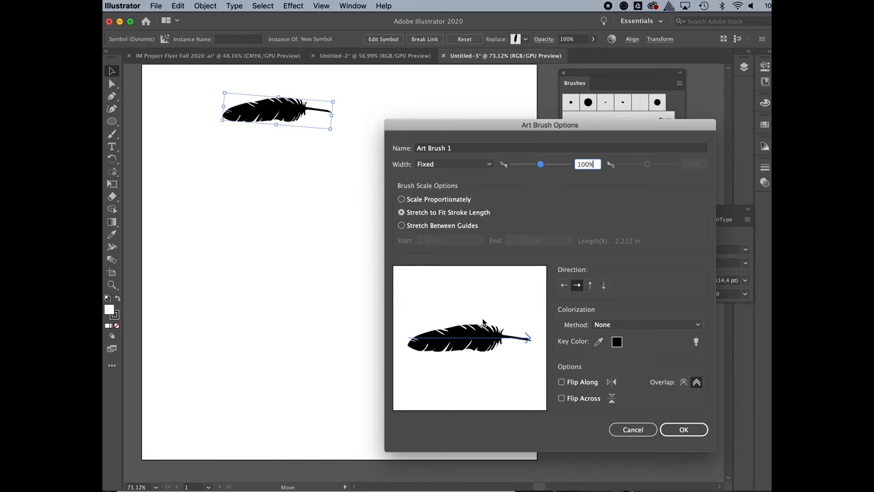
left_click(591, 286)
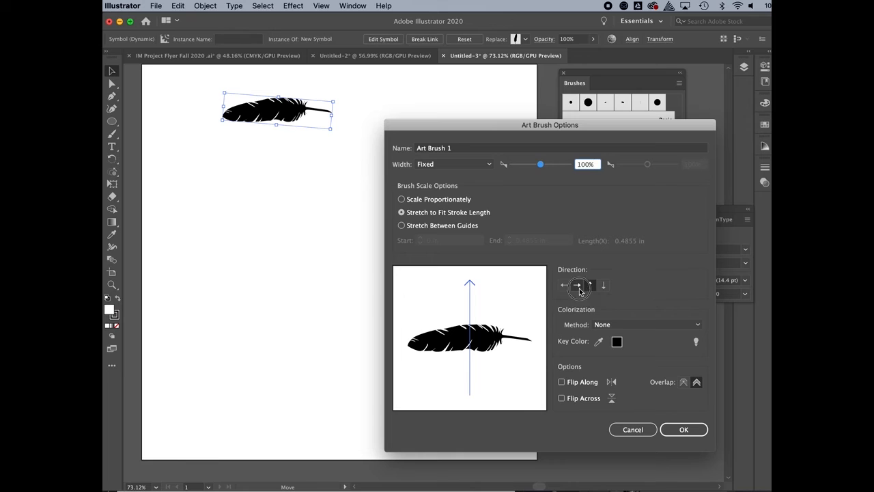
left_click(578, 285)
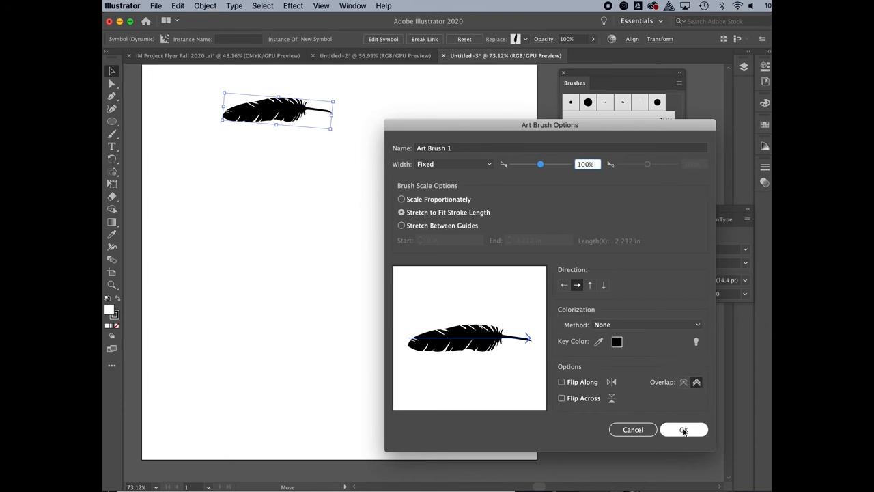
left_click(684, 429)
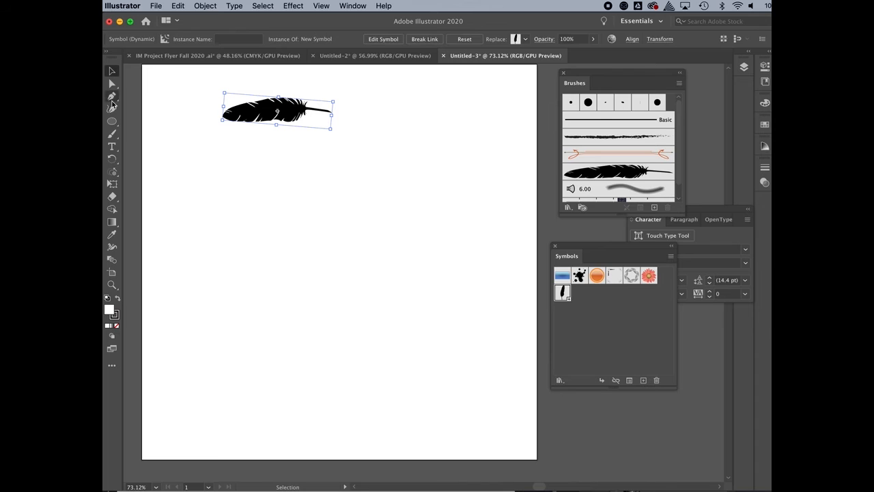
- Choose the new feather art brush for the Paintbrush and delete the original feather from the artboard
left_click(115, 135)
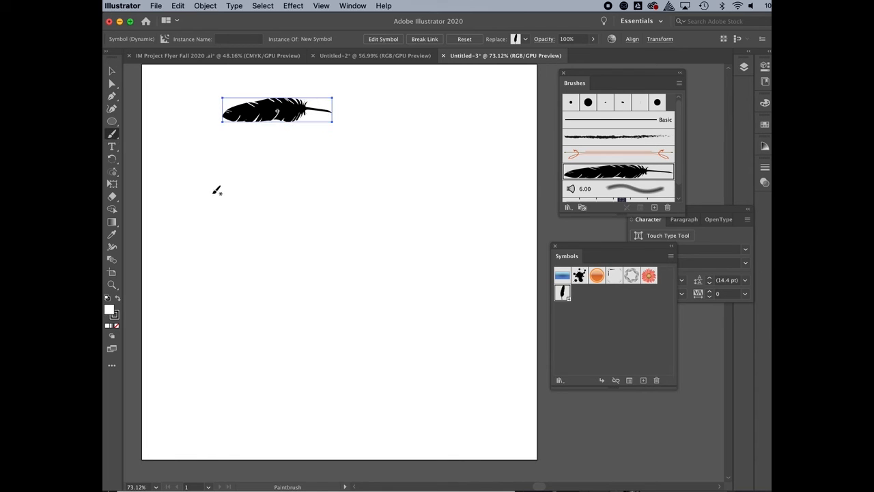
left_click(596, 172)
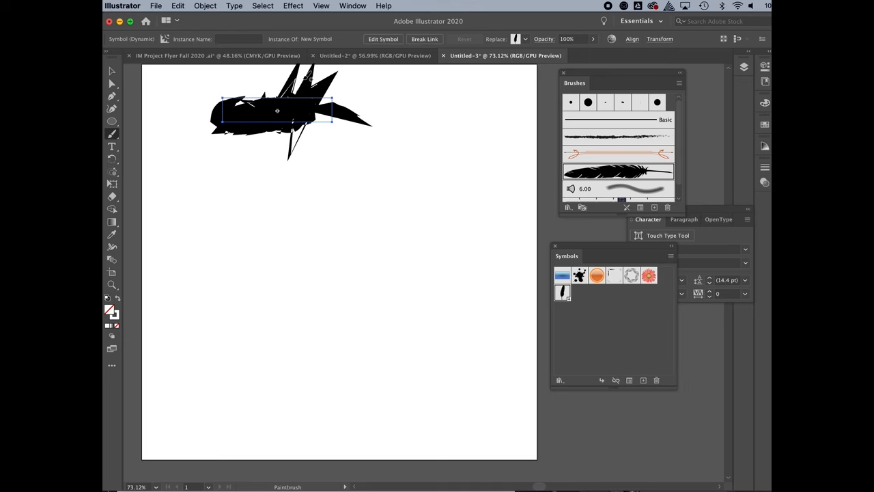
left_click(112, 71)
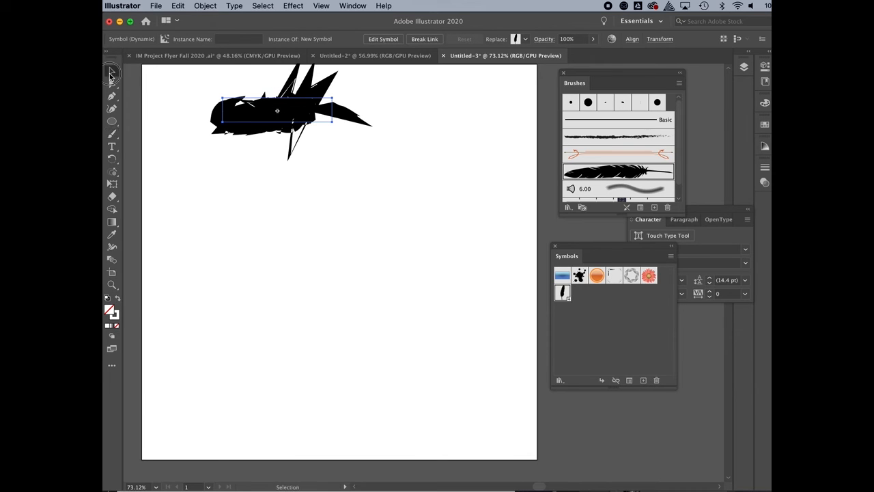
key("Delete")
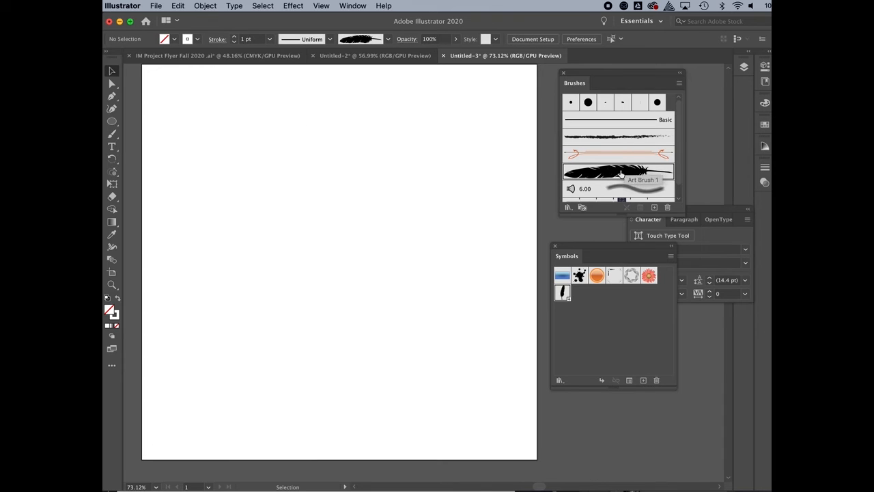
- Paint six feather strokes across the upper half of the artboard with the Paintbrush, varying their length and angle
left_click(112, 134)
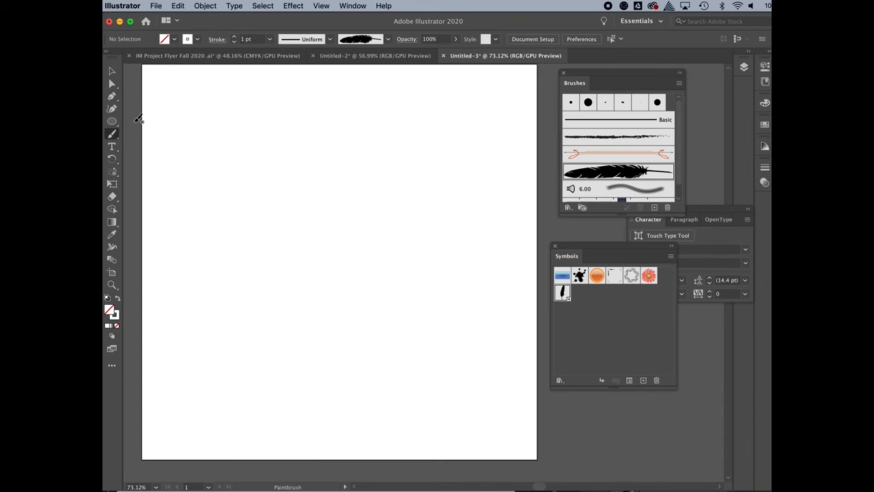
left_click_drag(177, 159, 294, 156)
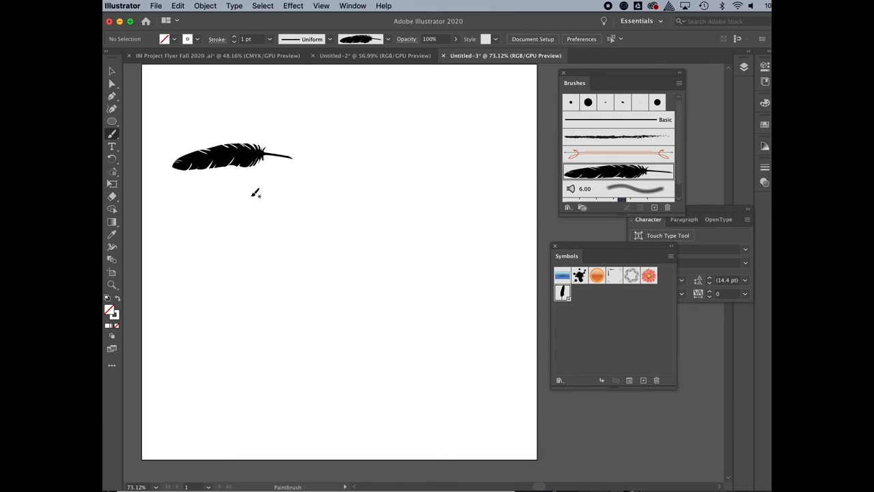
left_click_drag(205, 194, 254, 198)
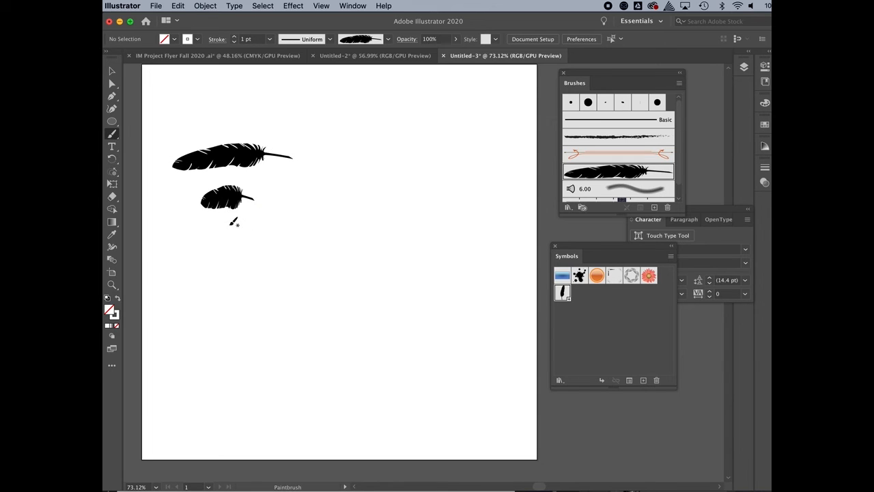
left_click_drag(230, 229, 381, 203)
left_click_drag(284, 268, 458, 154)
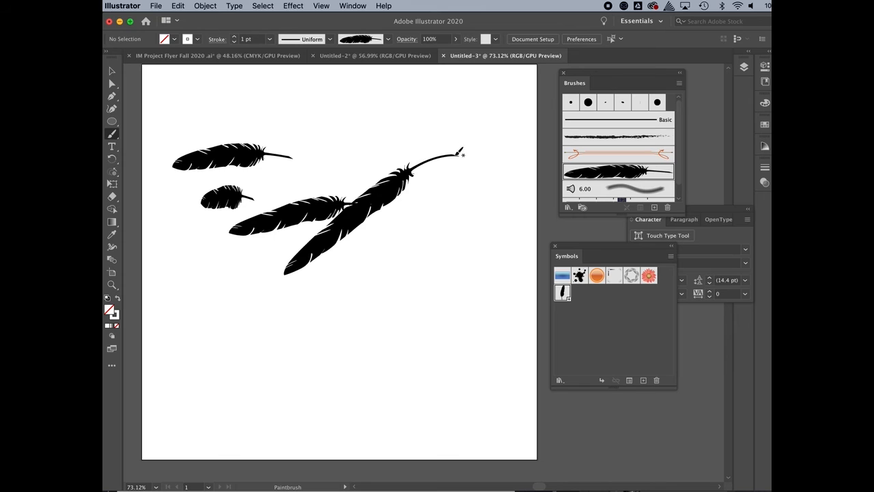
mouse_move(398, 260)
left_mouse_down()
mouse_move(462, 133)
mouse_move(483, 127)
left_mouse_up()
mouse_move(483, 209)
left_mouse_down()
mouse_move(479, 93)
mouse_move(504, 71)
left_mouse_up()
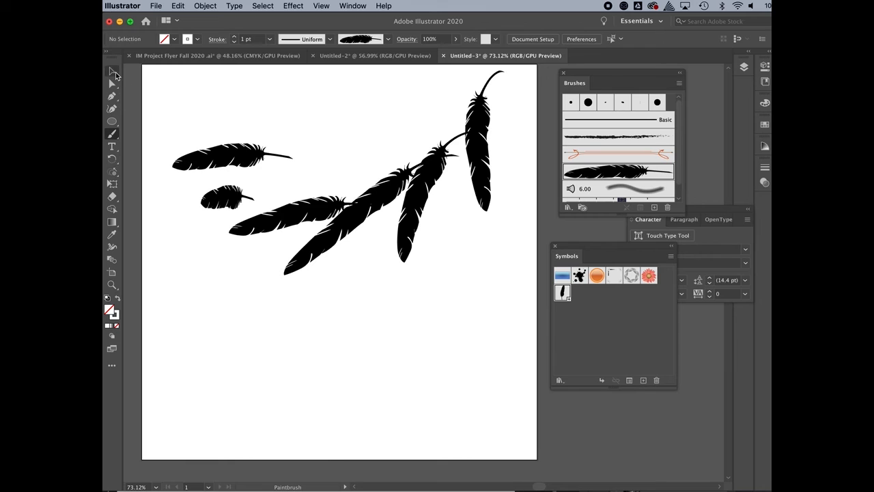
- Paint a ring of short feathers in the lower-left part of the artboard, most with their quills pointing inward
left_click_drag(178, 311, 255, 330)
left_click_drag(199, 364, 248, 329)
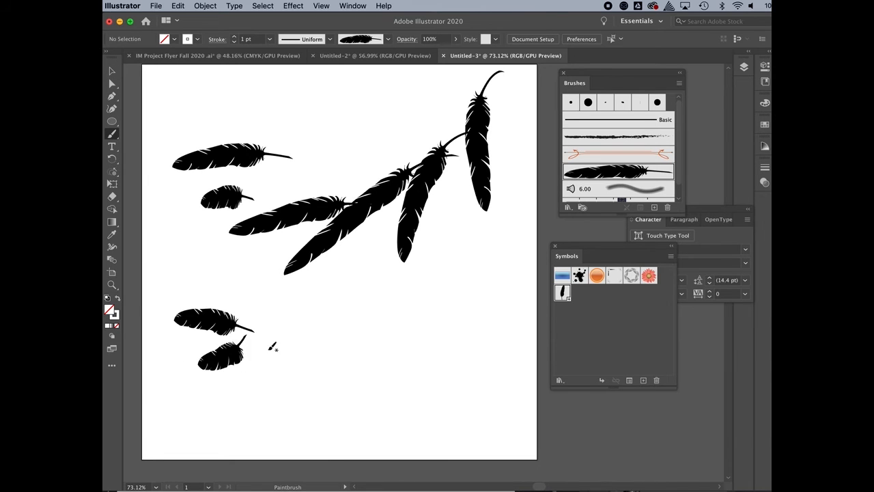
mouse_move(277, 363)
left_mouse_down()
mouse_move(290, 291)
mouse_move(260, 309)
left_mouse_up()
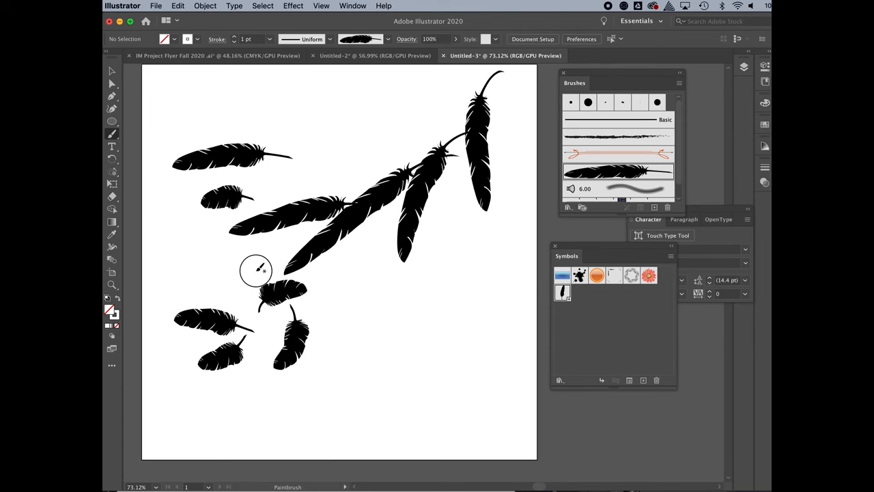
left_click_drag(255, 270, 258, 321)
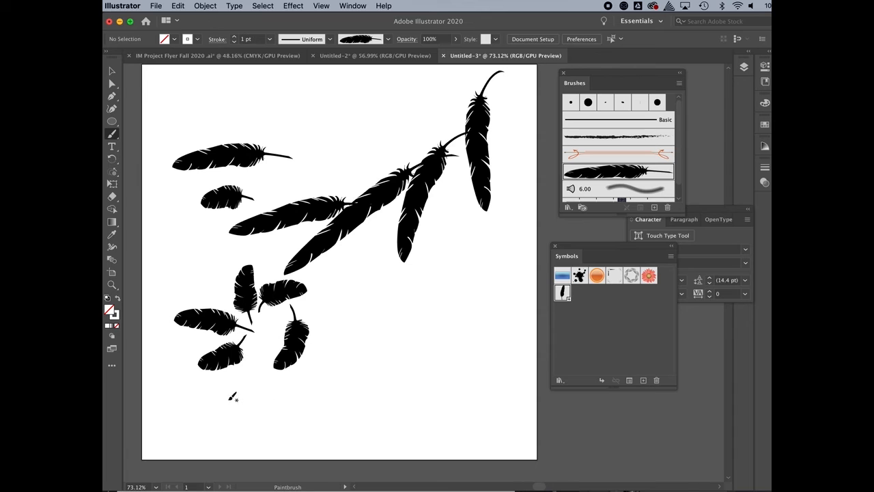
mouse_move(230, 396)
left_mouse_down()
mouse_move(253, 370)
mouse_move(265, 332)
left_mouse_up()
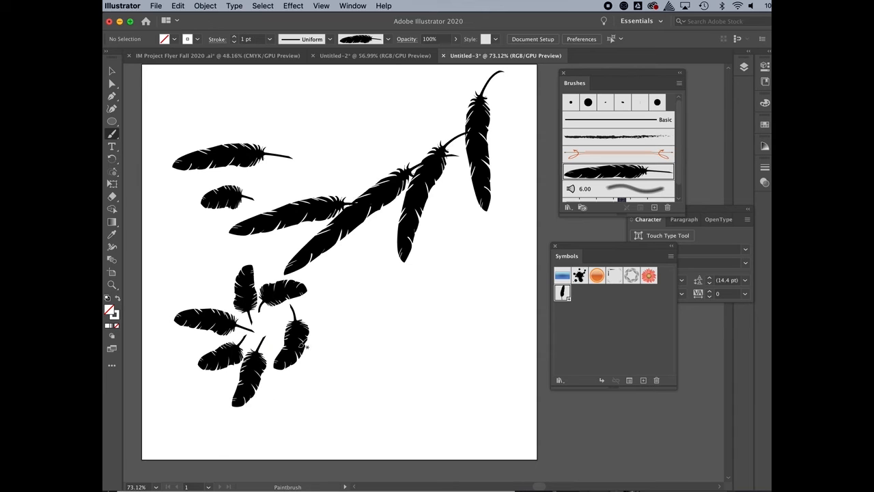
- Try wavy, curling and zigzag feather strokes in the open areas of the artboard
mouse_move(321, 362)
left_mouse_down()
mouse_move(355, 359)
mouse_move(393, 308)
mouse_move(421, 308)
mouse_move(421, 293)
mouse_move(476, 277)
mouse_move(475, 236)
mouse_move(518, 224)
left_mouse_up()
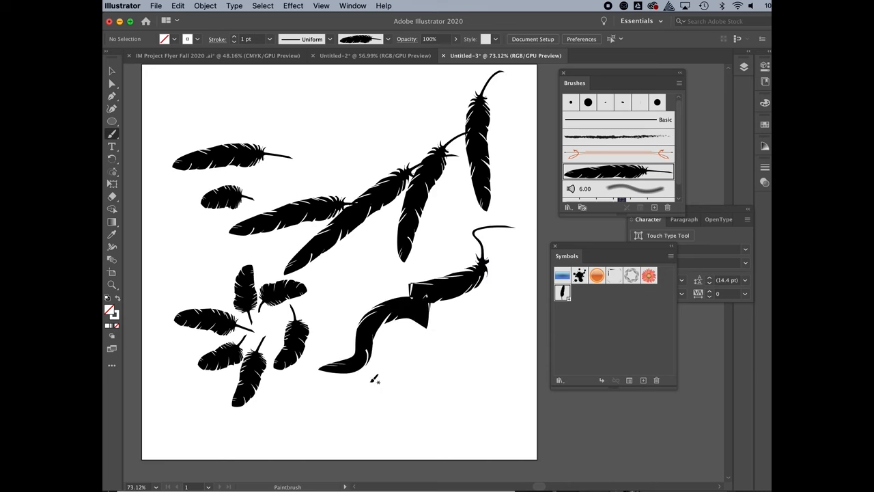
mouse_move(313, 92)
left_mouse_down()
mouse_move(353, 85)
mouse_move(348, 124)
mouse_move(374, 140)
mouse_move(393, 213)
left_mouse_up()
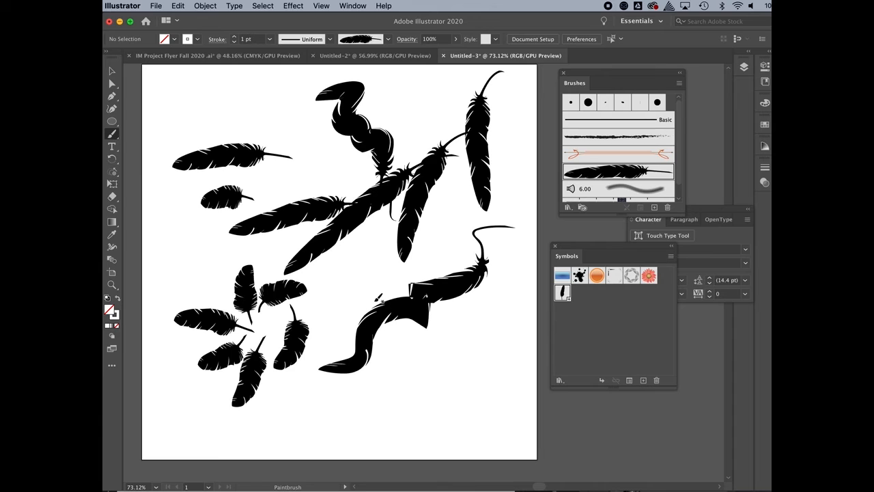
mouse_move(220, 101)
left_mouse_down()
mouse_move(193, 237)
mouse_move(209, 263)
left_mouse_up()
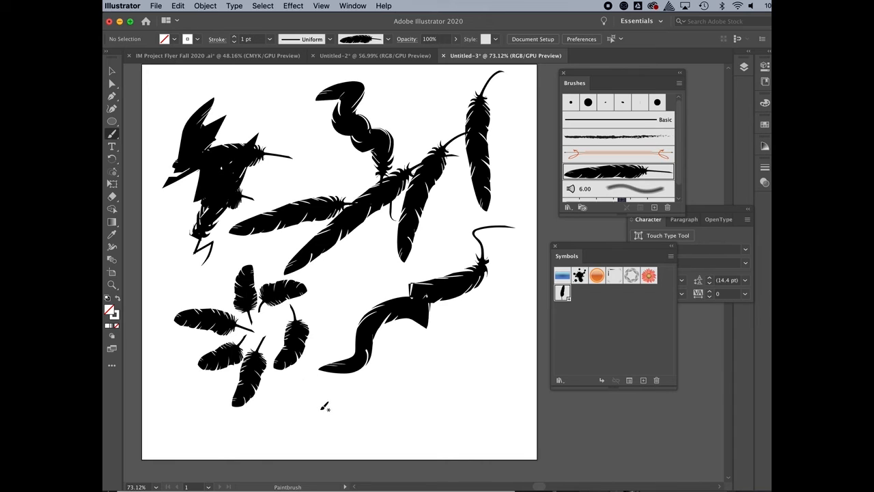
mouse_move(323, 406)
left_mouse_down()
mouse_move(379, 374)
mouse_move(424, 367)
mouse_move(459, 333)
left_mouse_up()
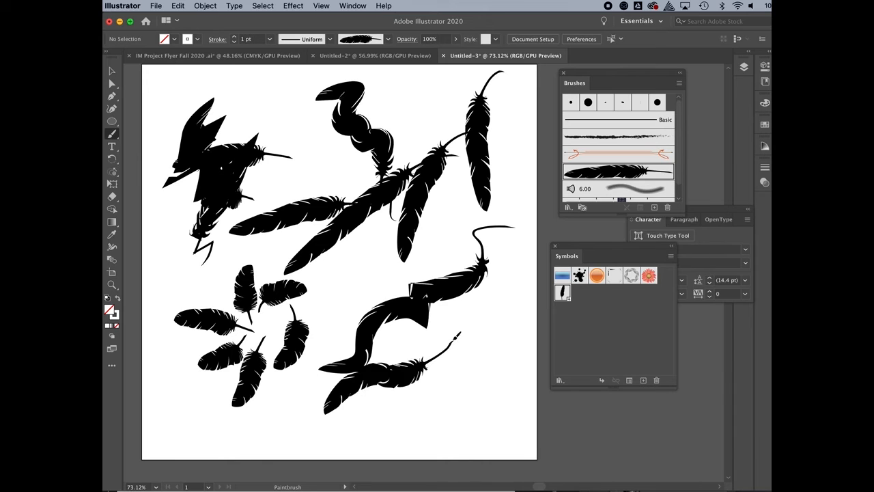
- Delete all the painted feather strokes from the artboard
left_click(112, 70)
mouse_move(169, 87)
left_mouse_down()
mouse_move(309, 192)
mouse_move(416, 289)
mouse_move(460, 364)
left_mouse_up()
key("Delete")
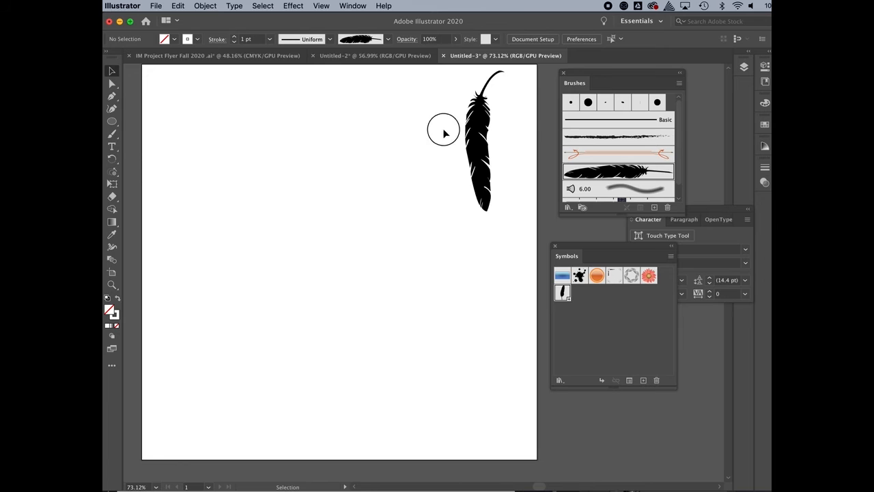
left_click_drag(444, 130, 508, 182)
key("Delete")
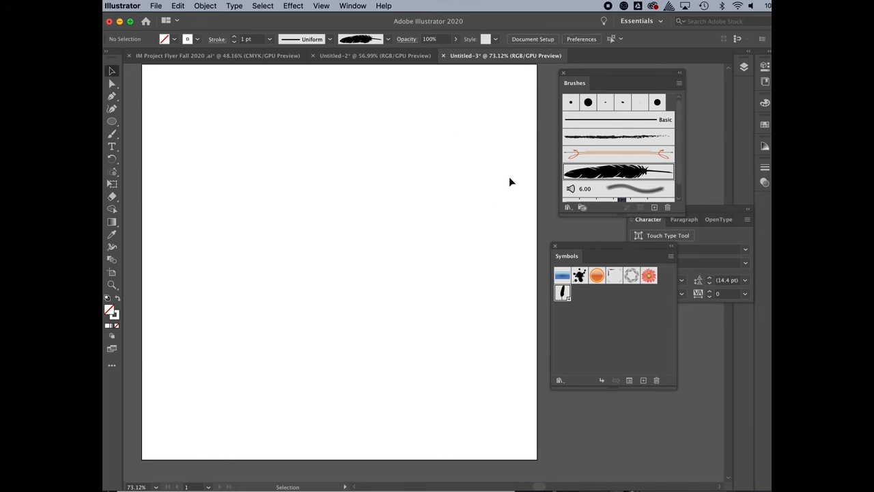
- Try two long feather strokes in opposite directions from the artboard's left edge area, and undo both
scroll(477, 209, "down", 2)
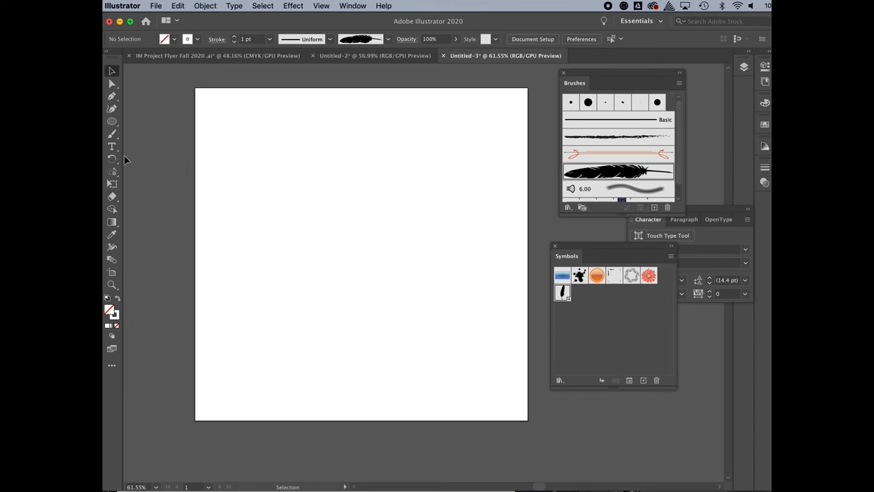
left_click(112, 136)
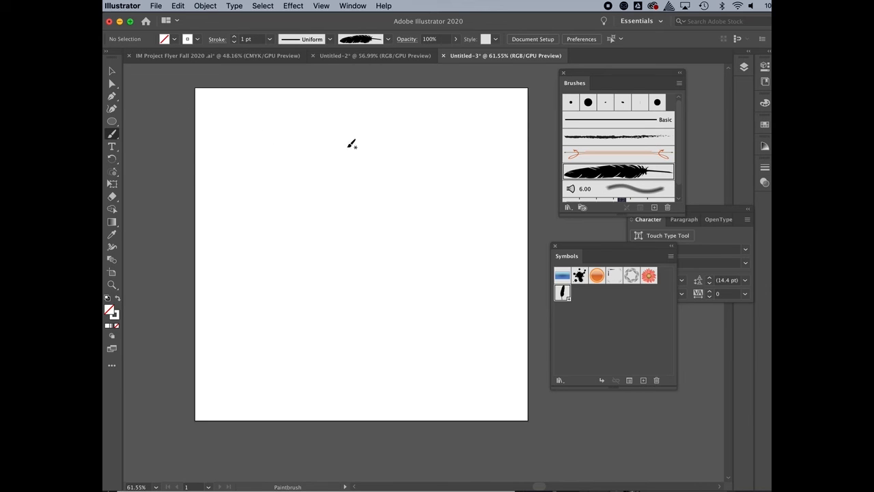
left_click_drag(349, 144, 186, 154)
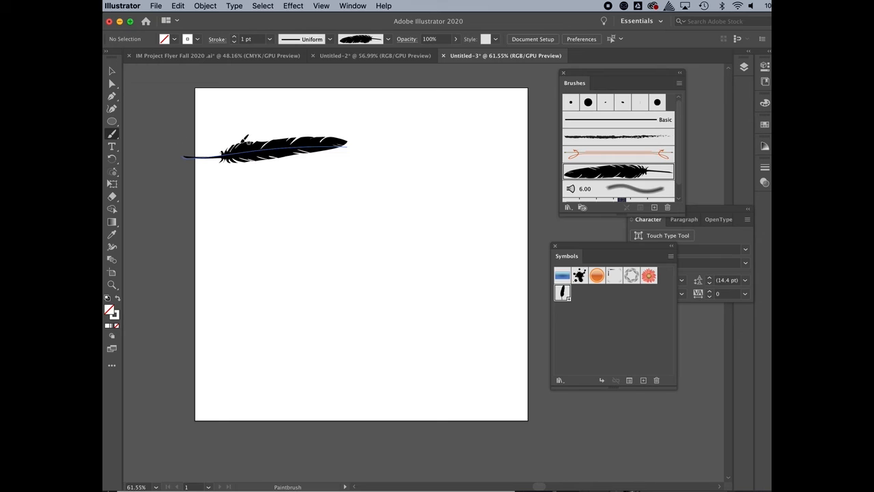
left_click_drag(187, 195, 375, 201)
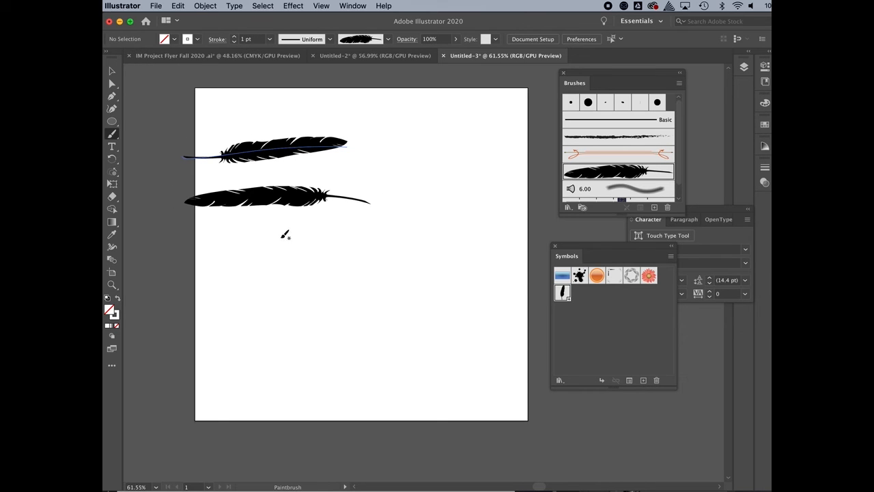
key("v")
key("ctrl+z")
key("ctrl+z")
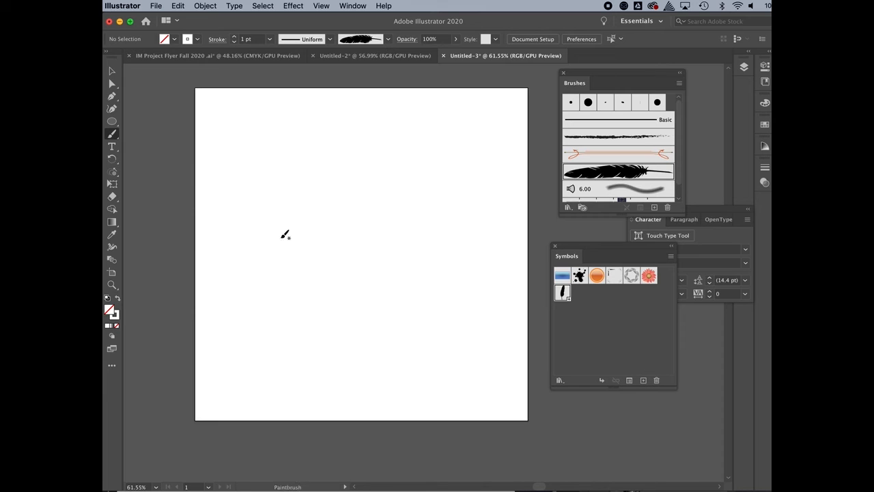
- Paint two long feathers on each side of the upper artboard with their quills pointing toward the centre
key("b")
mouse_move(192, 130)
left_mouse_down()
mouse_move(309, 128)
mouse_move(343, 134)
left_mouse_up()
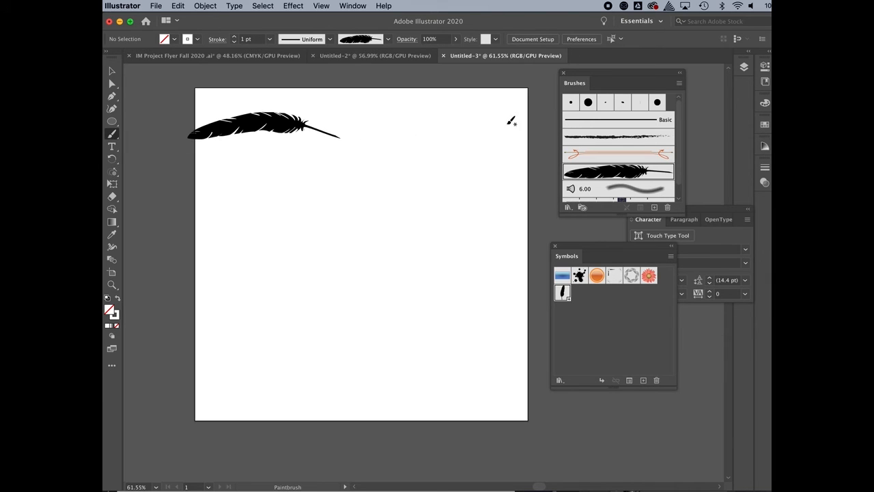
left_click_drag(515, 120, 356, 147)
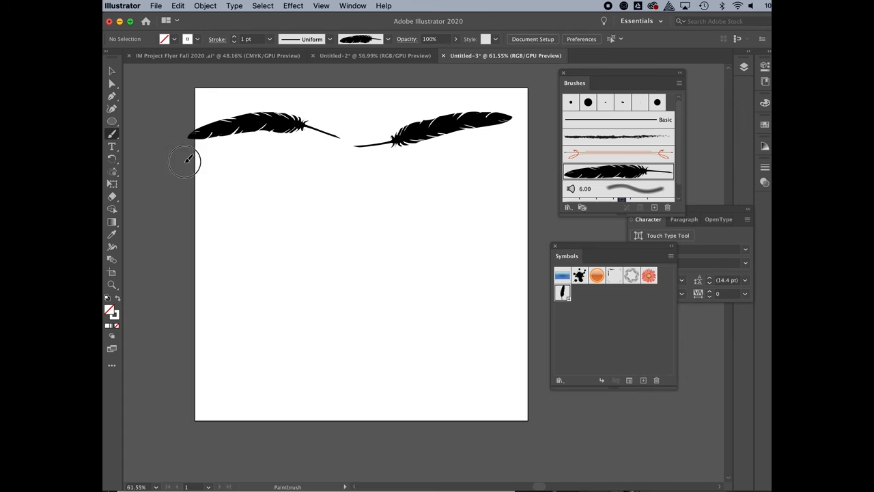
mouse_move(185, 161)
left_mouse_down()
mouse_move(292, 188)
mouse_move(351, 174)
left_mouse_up()
left_click_drag(488, 164, 360, 166)
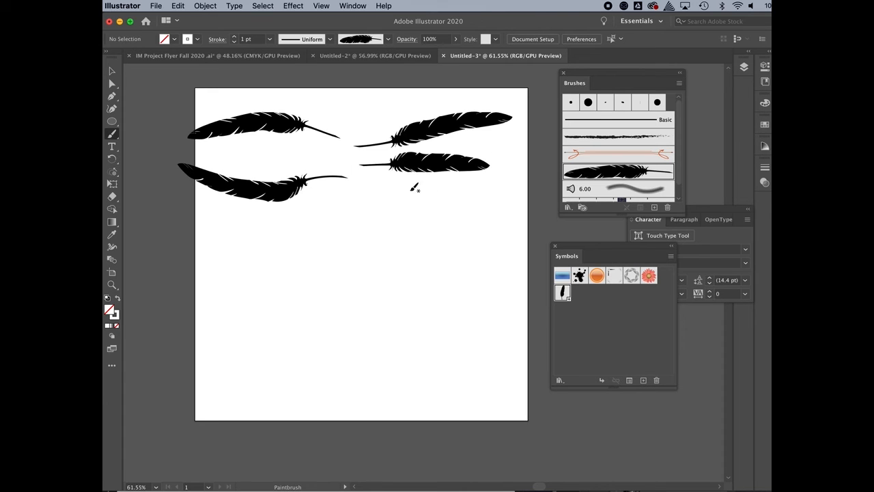
- Paint six more feathers down the centre-right of the artboard, tips to the right and quills to the left
left_click_drag(456, 190, 390, 191)
left_click_drag(430, 212, 357, 207)
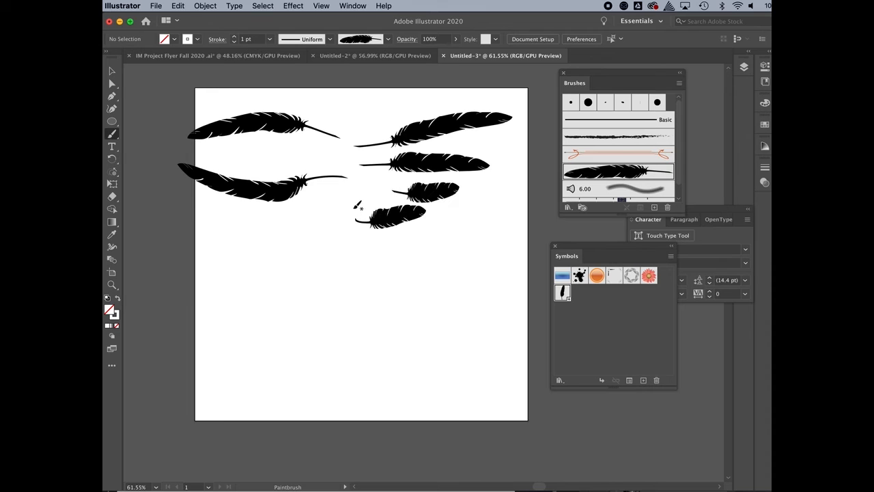
left_click_drag(436, 240, 318, 264)
left_click_drag(426, 281, 329, 306)
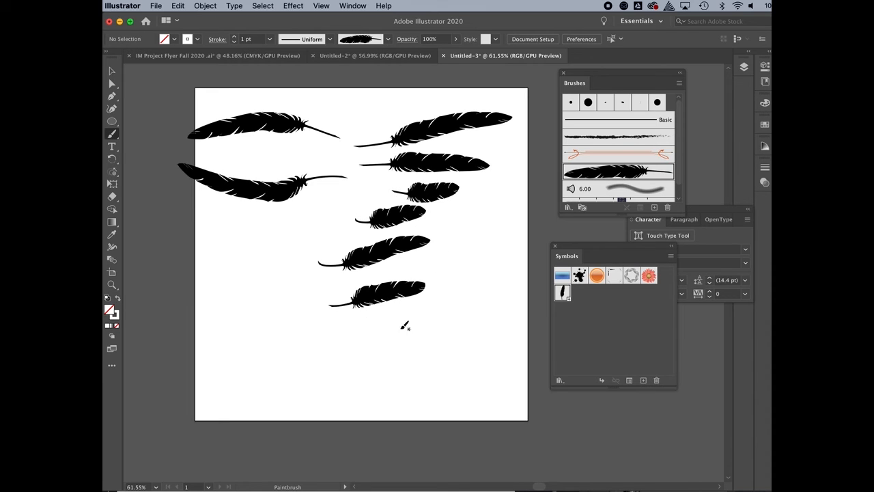
left_click_drag(427, 334, 312, 353)
left_click_drag(479, 254, 360, 281)
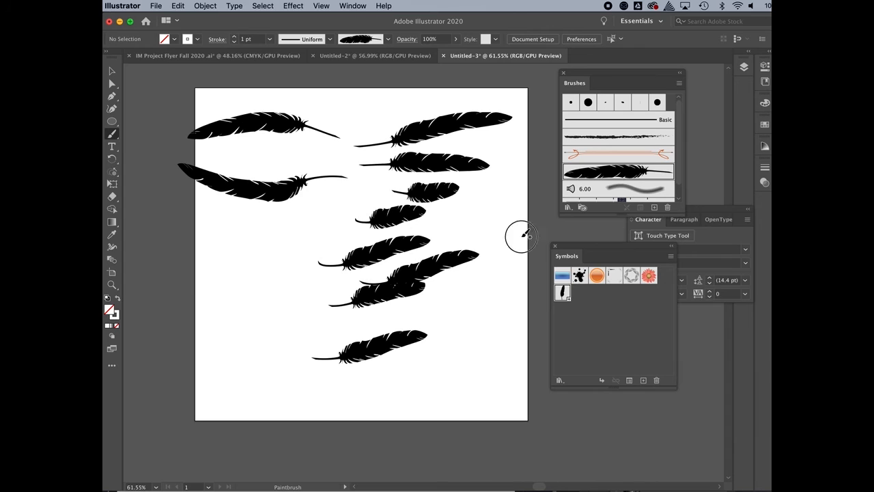
- Fill the artboard's right side and upper-right corner with five more feathers whose quills point left
left_click_drag(519, 232, 418, 243)
mouse_move(522, 179)
left_mouse_down()
mouse_move(469, 186)
mouse_move(469, 193)
left_mouse_up()
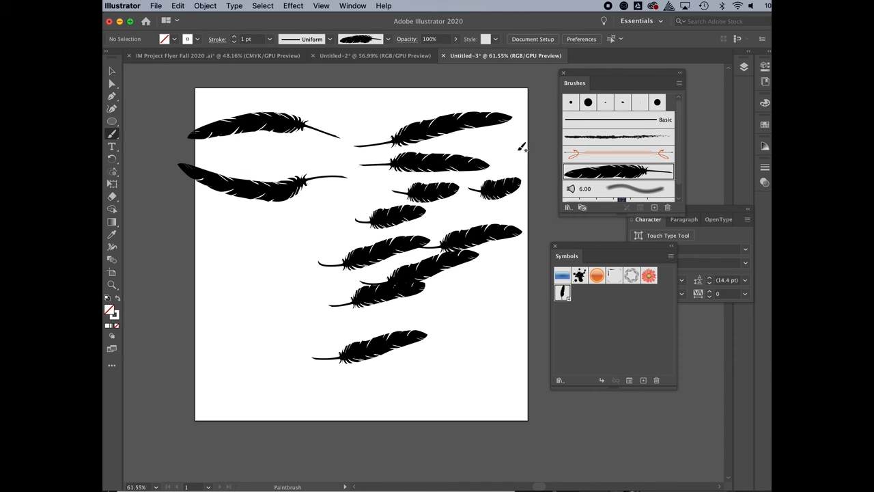
left_click_drag(524, 140, 418, 143)
left_click_drag(508, 86, 391, 102)
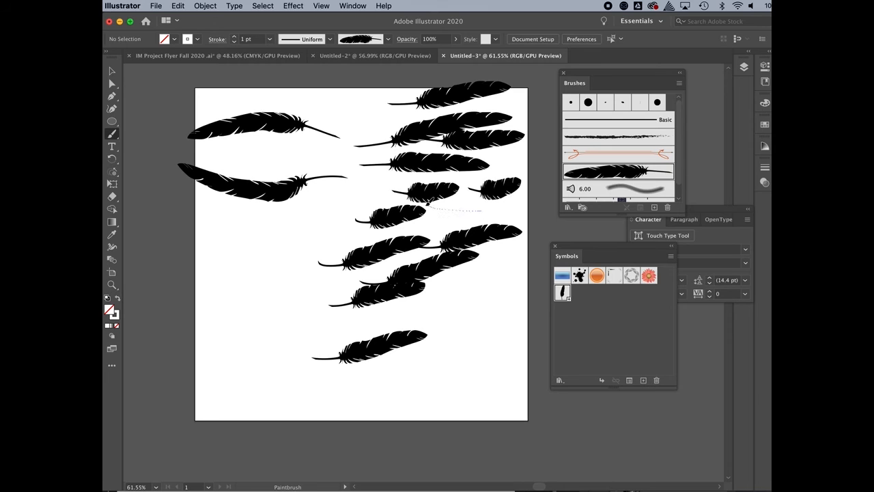
left_click_drag(427, 203, 428, 203)
- Paint seven straight and curved feathers over the left half and top of the artboard, quills toward the centre
scroll(441, 220, "down", 1)
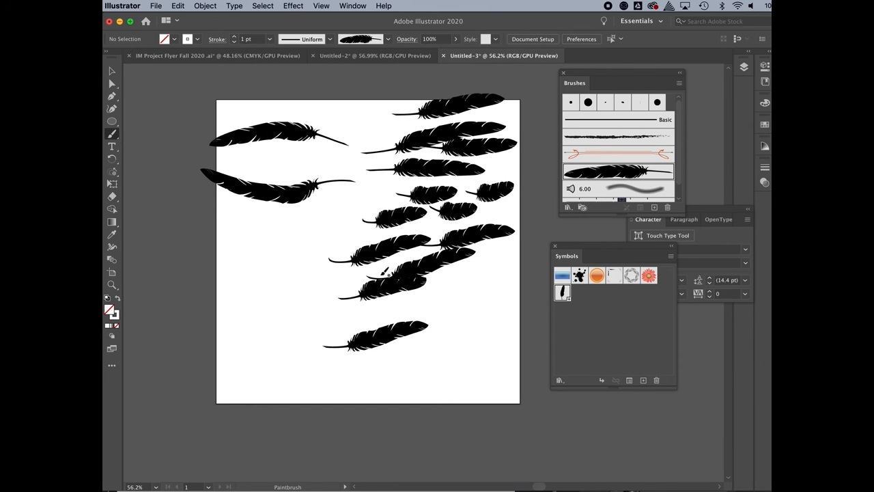
mouse_move(354, 315)
left_mouse_down()
mouse_move(324, 296)
mouse_move(350, 204)
left_mouse_up()
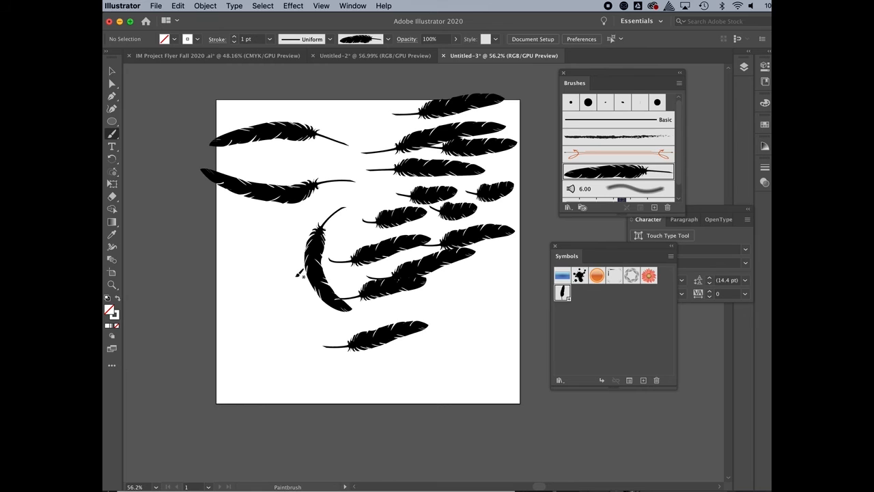
mouse_move(241, 269)
left_mouse_down()
mouse_move(248, 256)
mouse_move(369, 191)
left_mouse_up()
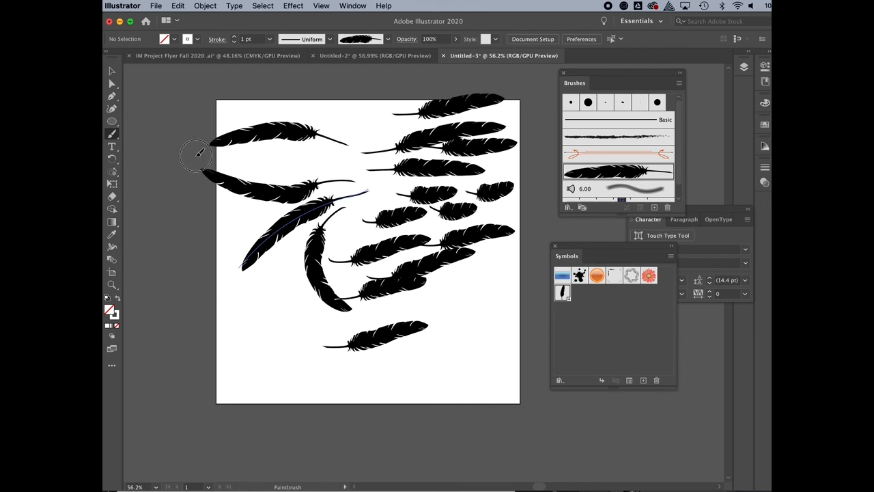
left_click_drag(194, 158, 351, 158)
left_click_drag(293, 102, 407, 141)
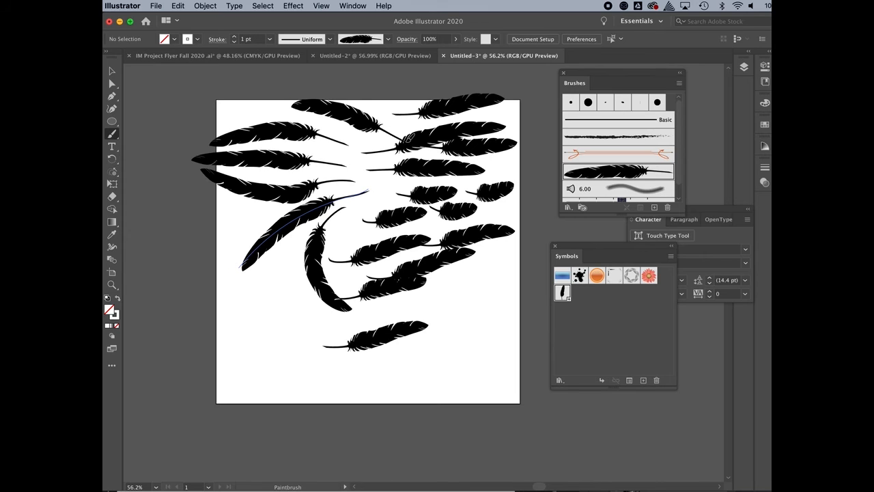
left_click_drag(298, 146, 356, 149)
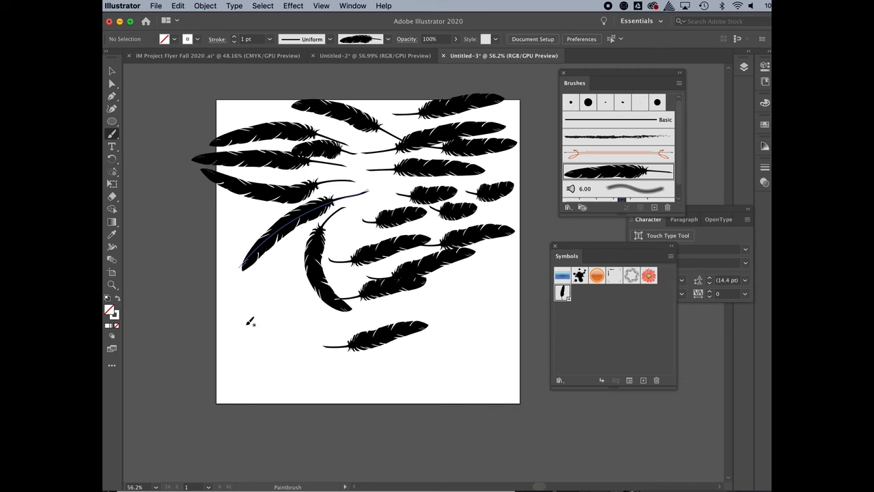
left_click_drag(246, 322, 319, 336)
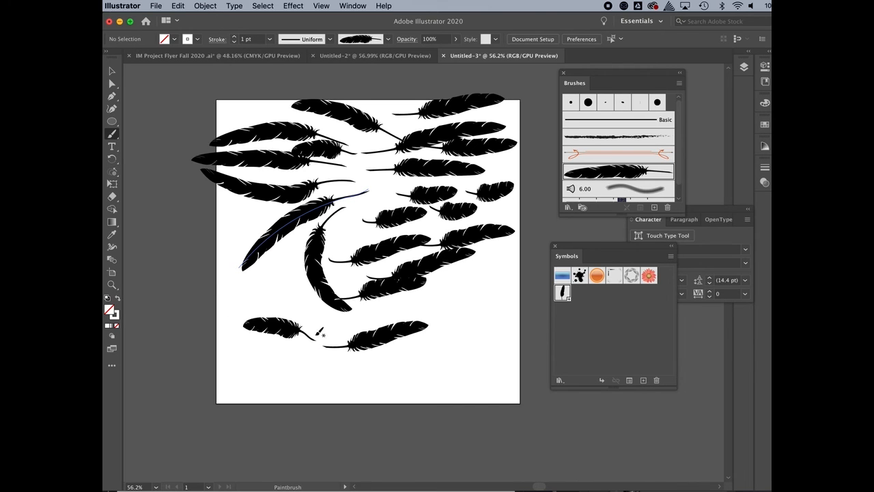
left_click_drag(217, 286, 314, 305)
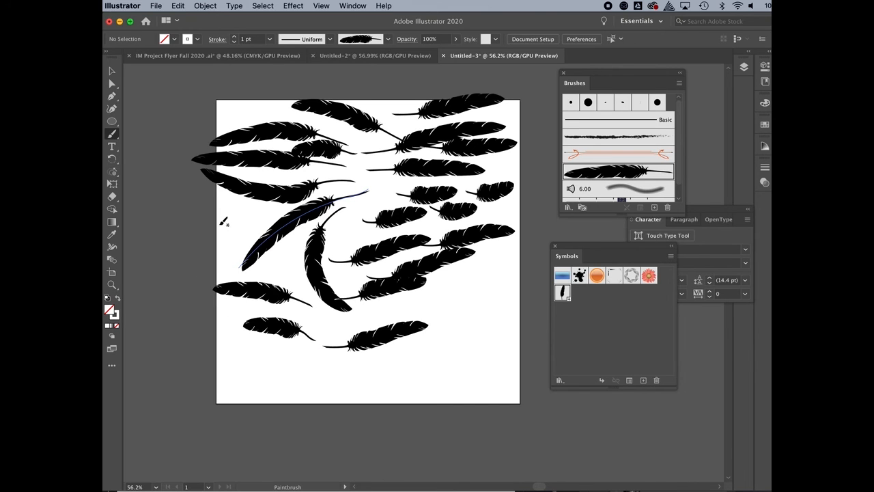
- Paint seven overlapping feathers along the artboard's upper-left edge, tips to the left and quills toward the centre
left_click_drag(224, 221, 295, 219)
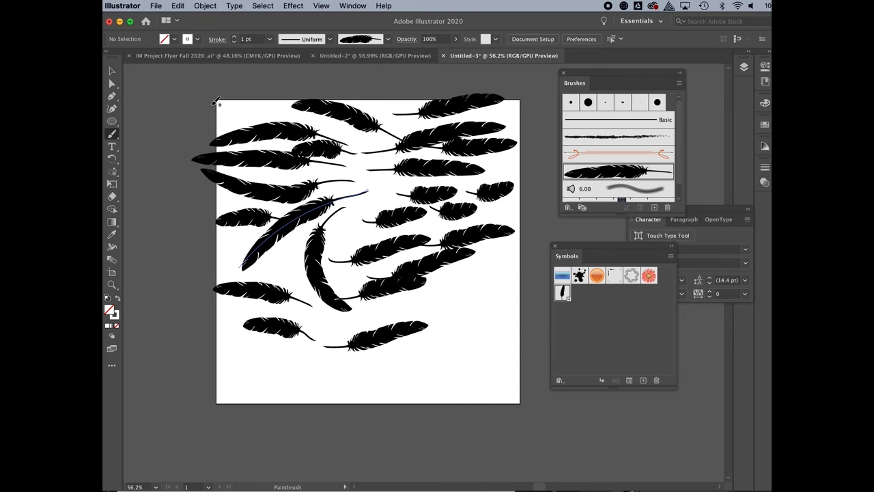
left_click_drag(215, 101, 316, 116)
left_click_drag(207, 106, 327, 126)
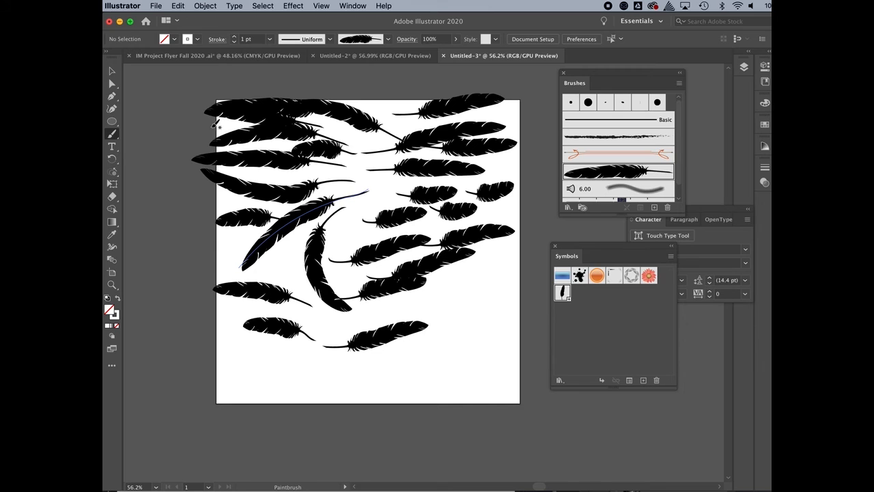
left_click_drag(215, 126, 280, 130)
mouse_move(173, 153)
left_mouse_down()
mouse_move(211, 152)
mouse_move(292, 164)
left_mouse_up()
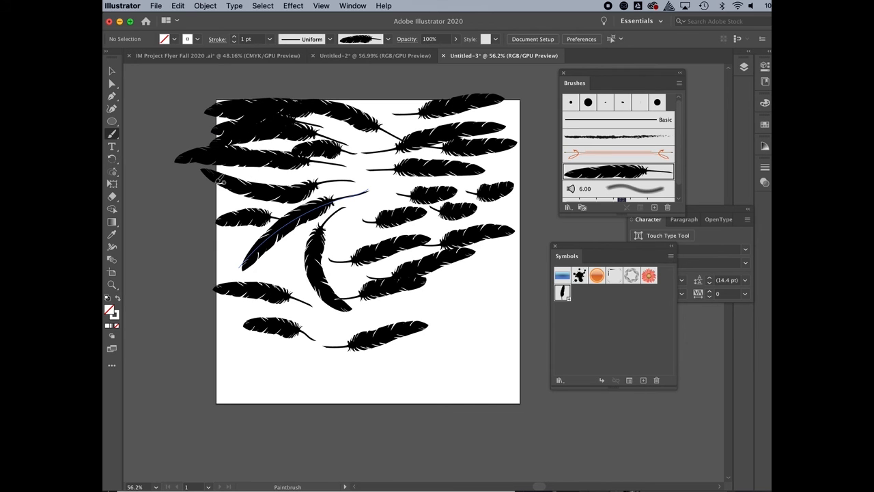
left_click_drag(191, 210, 302, 208)
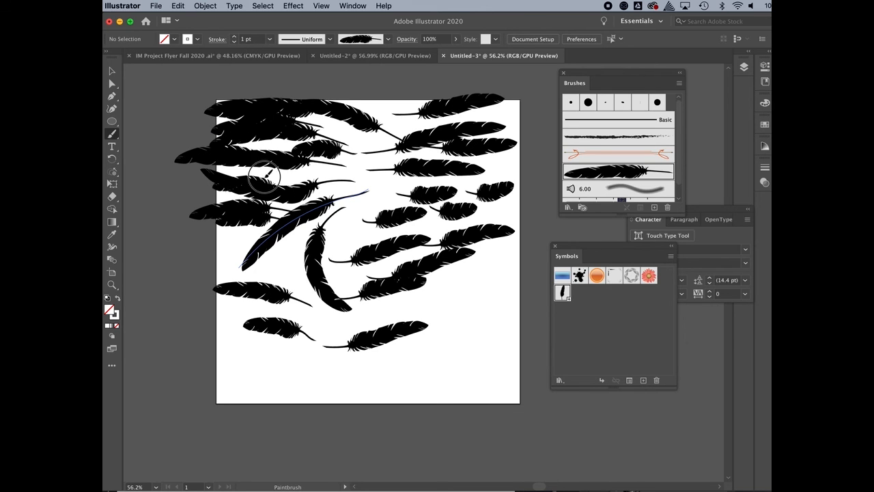
left_click_drag(225, 171, 302, 146)
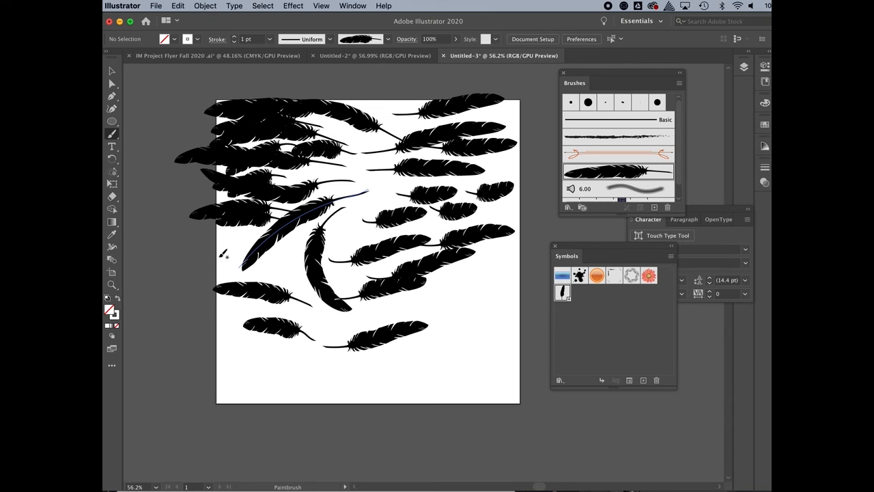
- Paint six more feathers down the middle and lower part of the artboard's left edge, with their quills pointing inward
left_click_drag(211, 265, 290, 203)
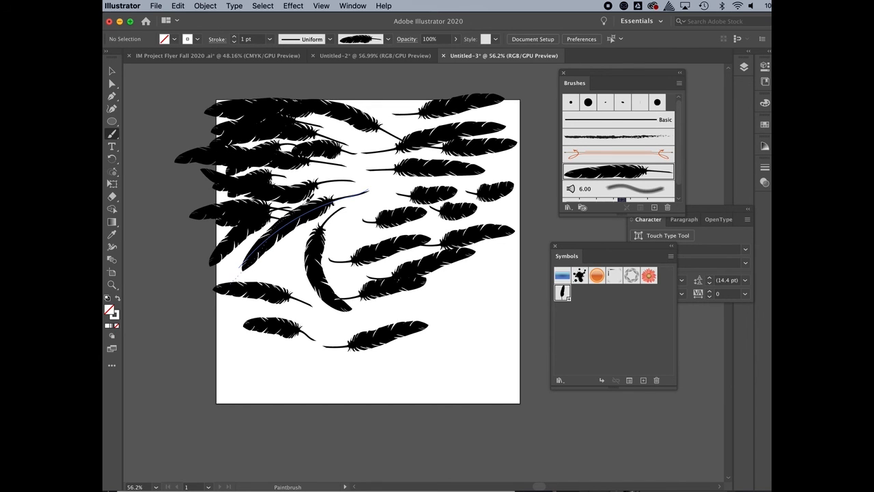
left_click_drag(237, 276, 288, 247)
mouse_move(257, 294)
left_mouse_down()
mouse_move(284, 273)
mouse_move(311, 222)
left_mouse_up()
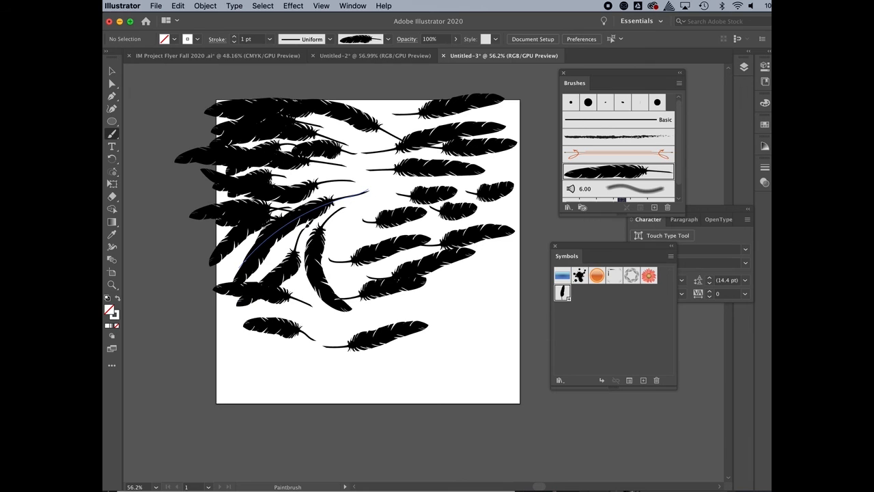
left_click_drag(221, 308, 357, 298)
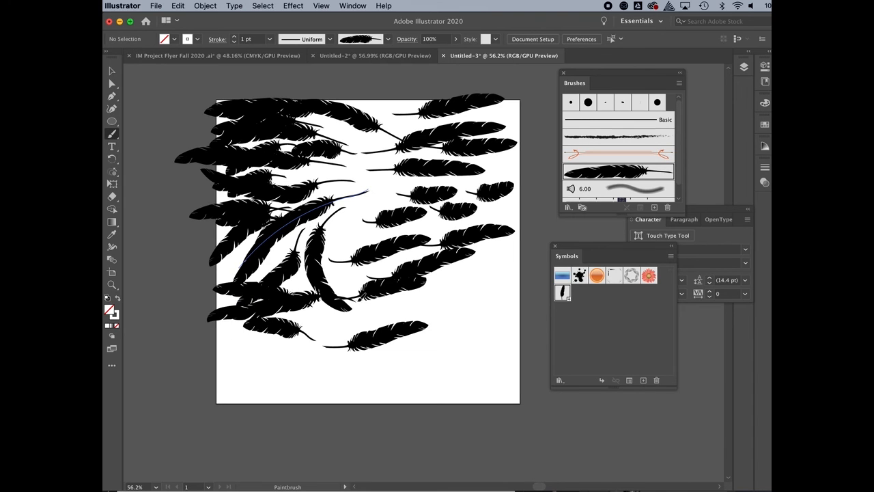
left_click_drag(211, 334, 319, 320)
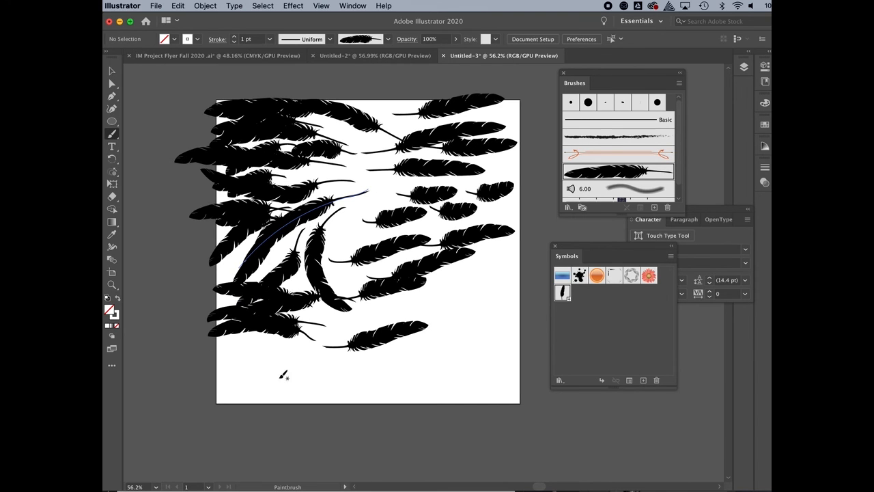
left_click_drag(213, 350, 341, 363)
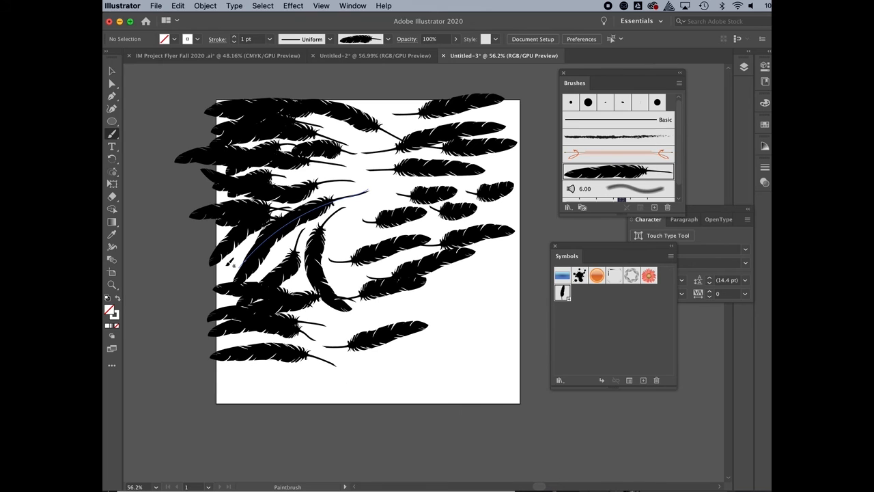
- Thicken the lower-left area and corner of the artboard with seven overlapping feathers, most angled up toward the centre
left_click_drag(250, 253, 233, 266)
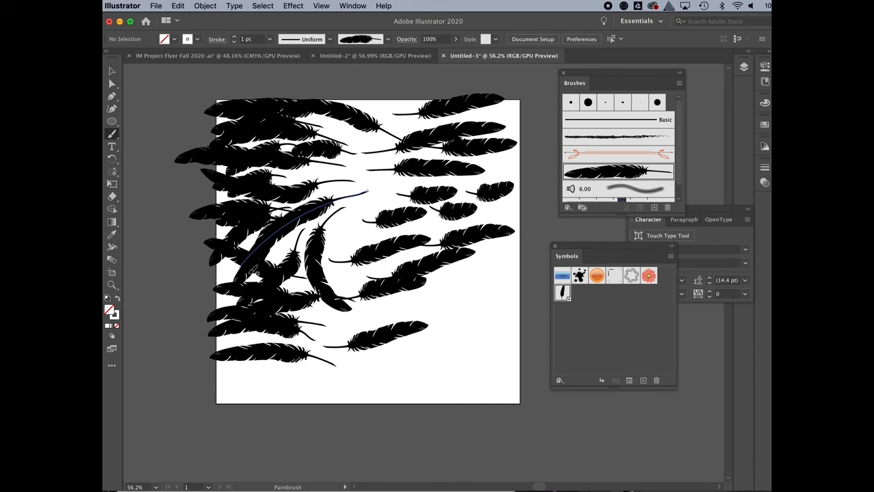
left_click_drag(249, 302, 390, 248)
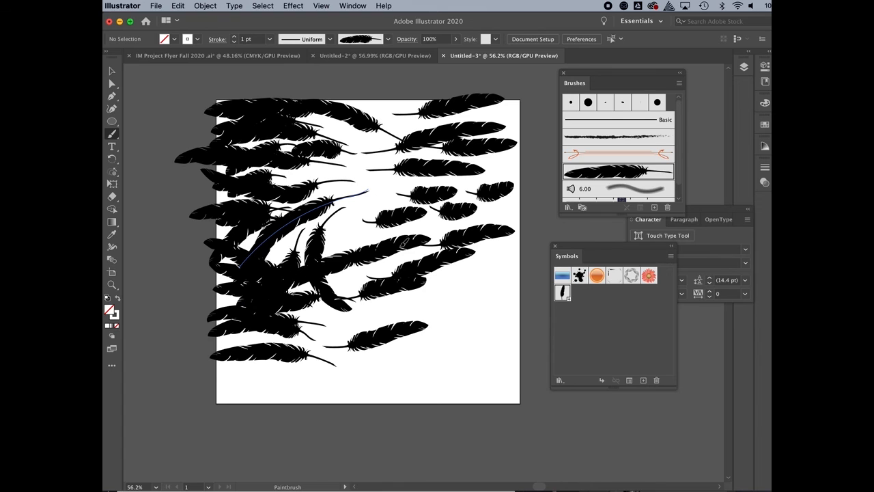
mouse_move(227, 345)
left_mouse_down()
mouse_move(255, 326)
mouse_move(335, 296)
left_mouse_up()
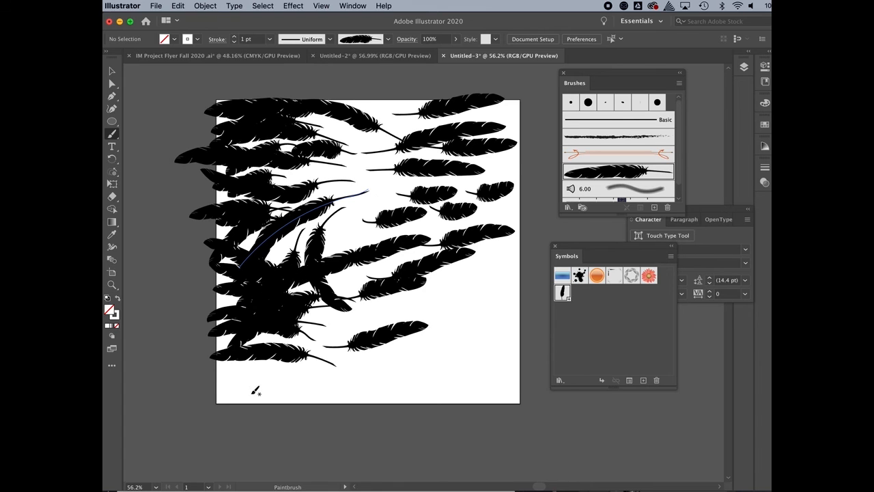
left_click_drag(248, 396, 381, 319)
left_click_drag(222, 376, 335, 346)
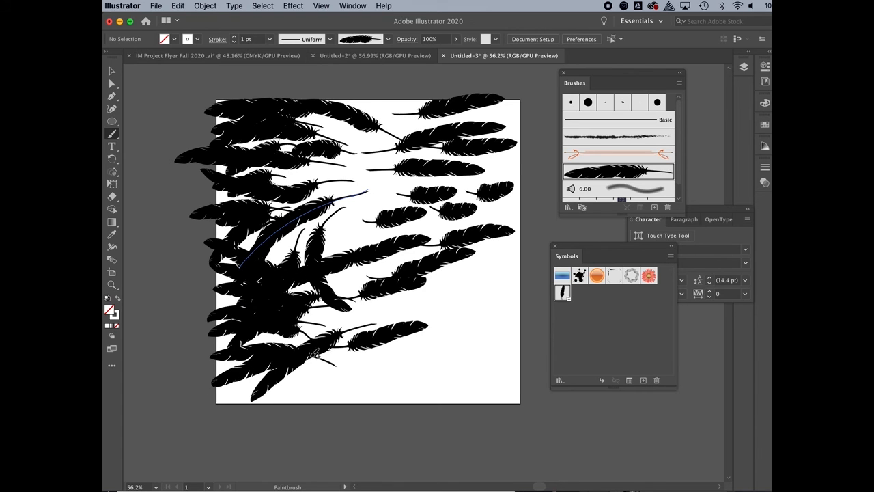
left_click_drag(235, 410, 295, 347)
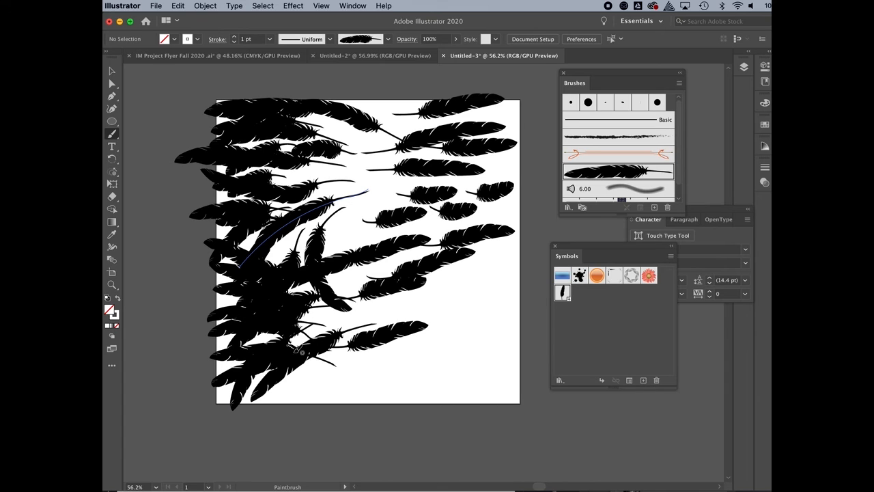
left_click_drag(295, 389, 338, 358)
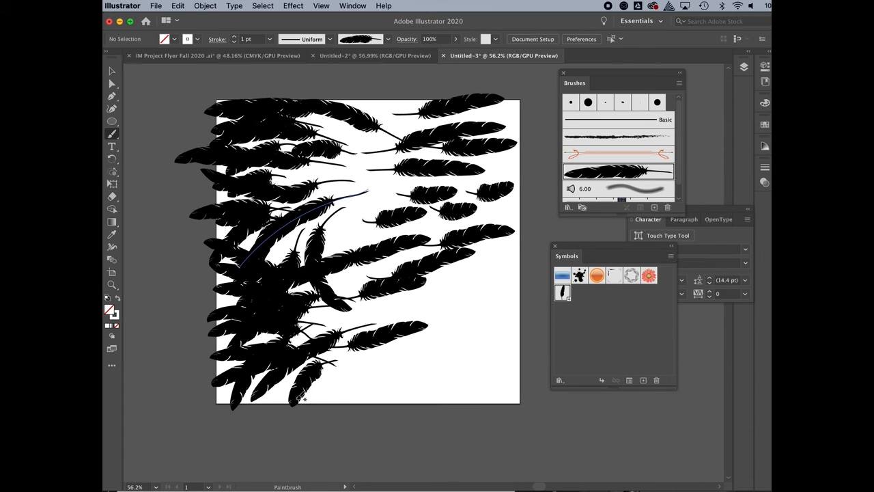
- Paint three long feathers pointing inward, from the artboard's middle-right edge, its upper-right edge and above its top edge
left_click_drag(523, 273, 343, 285)
scroll(482, 274, "up", 1)
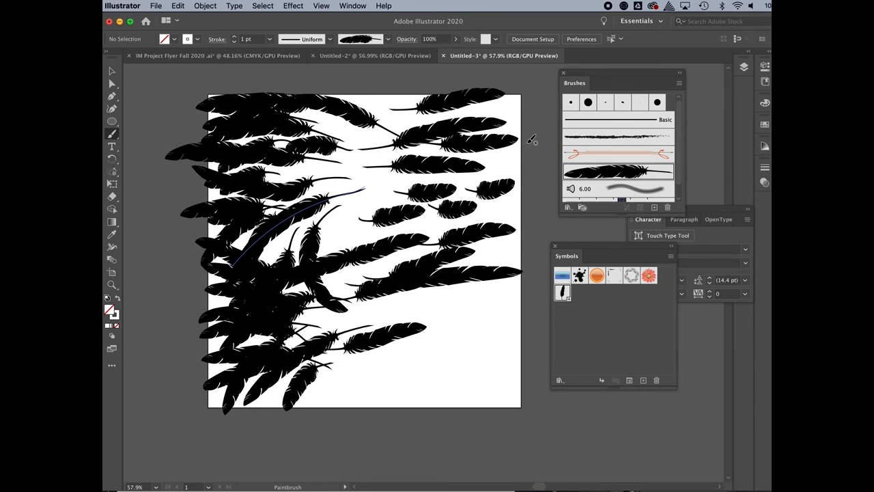
left_click_drag(526, 150, 376, 157)
left_click_drag(430, 78, 361, 141)
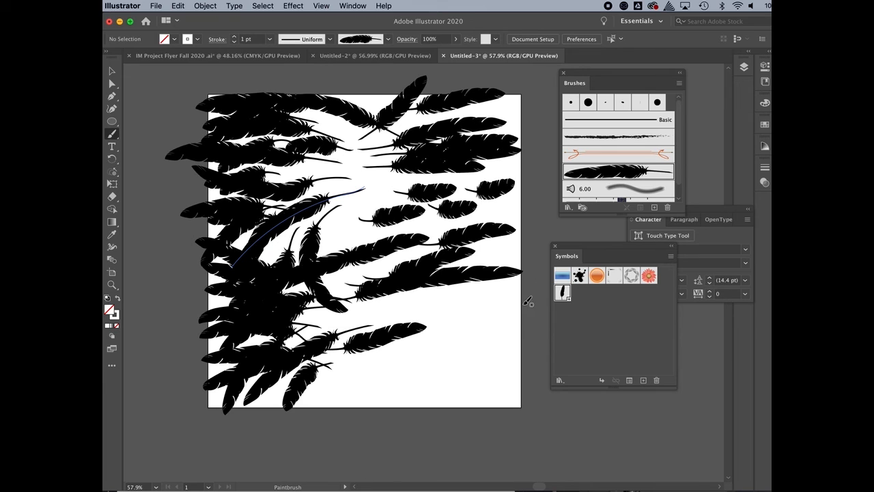
- Fill the artboard's lower-right area with five feathers whose tips slope down to the right and quills point up-left
left_click_drag(526, 303, 373, 263)
left_click_drag(487, 338, 358, 289)
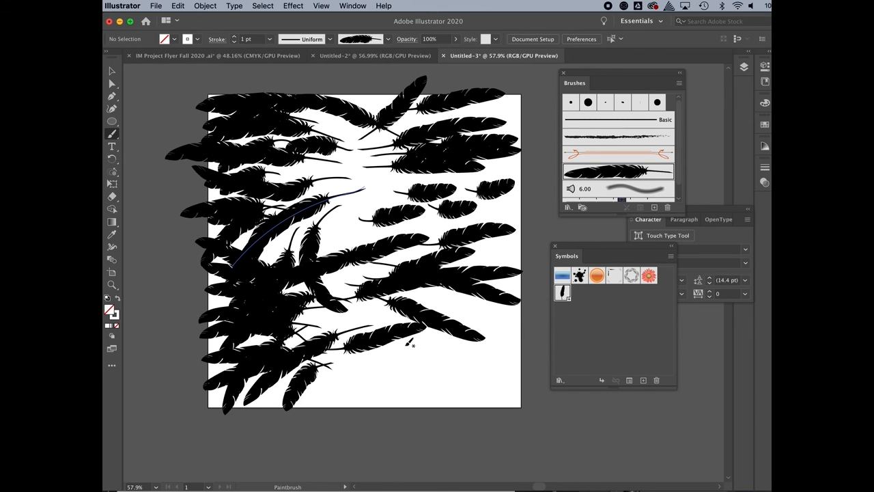
left_click_drag(442, 376, 327, 326)
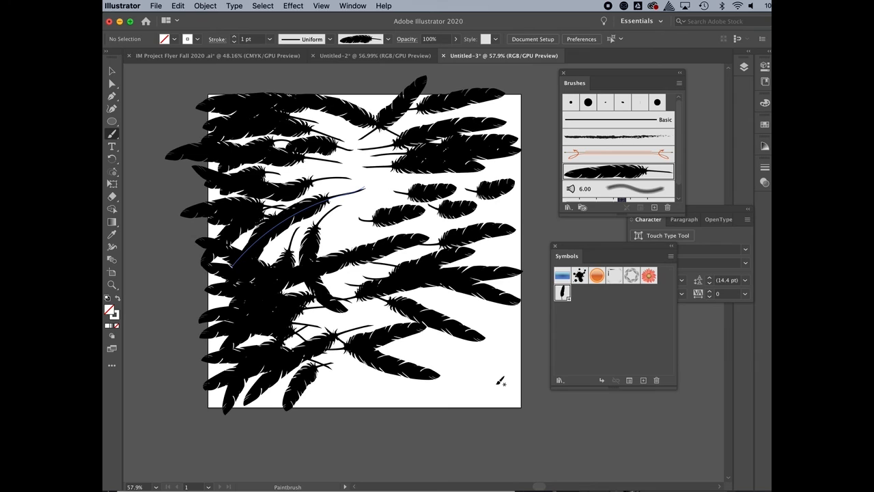
left_click_drag(500, 382, 374, 335)
left_click_drag(451, 403, 339, 365)
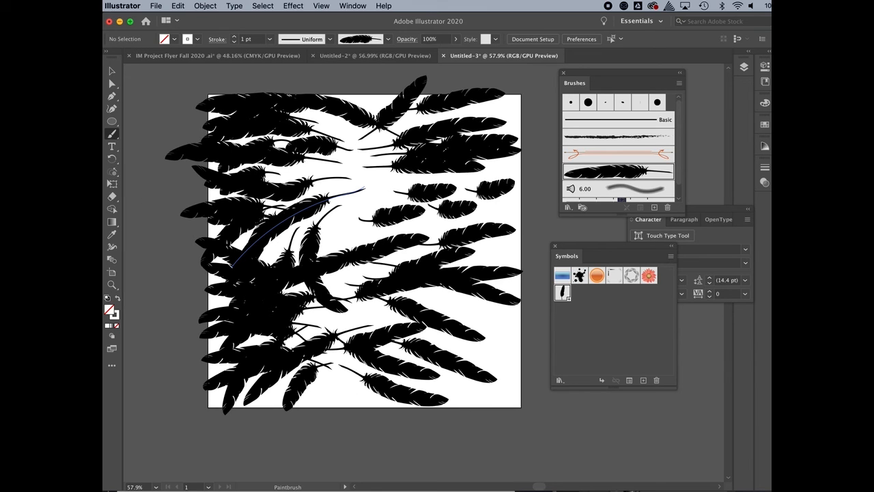
- Bend the small feather right of the artboard's centre into an S-curve by moving its path's anchor points
left_click(112, 83)
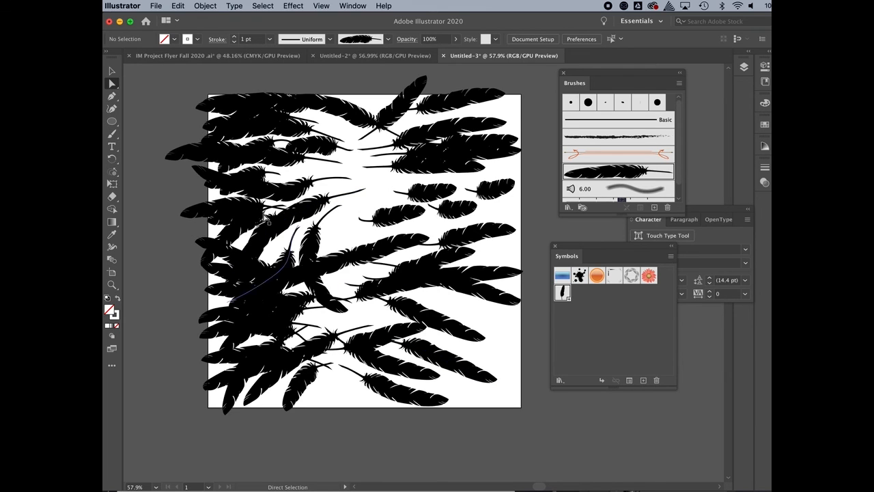
left_click(112, 71)
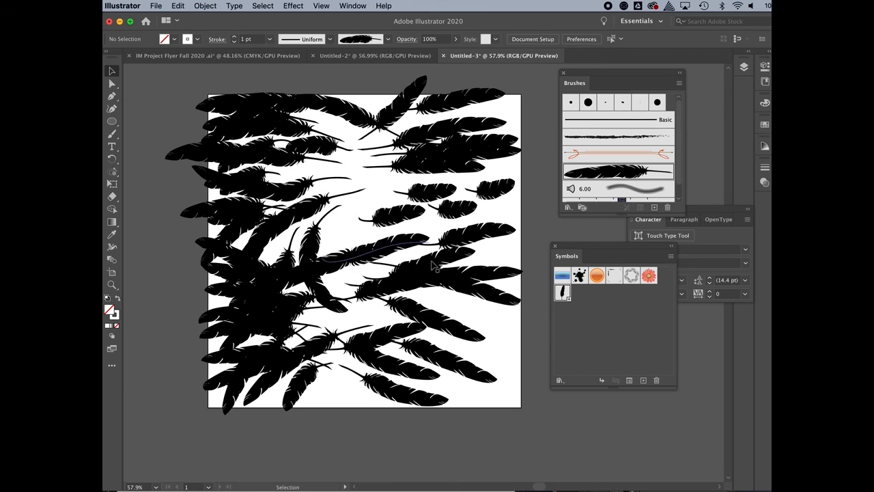
left_click(392, 224)
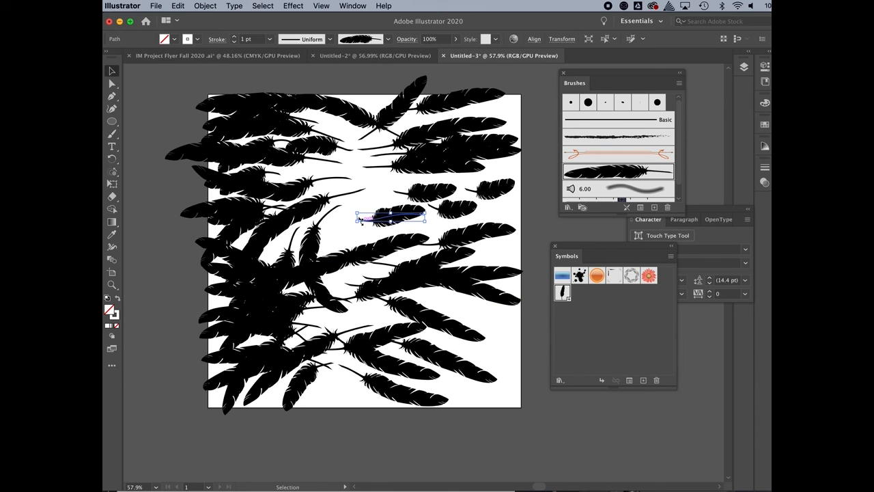
left_click(113, 84)
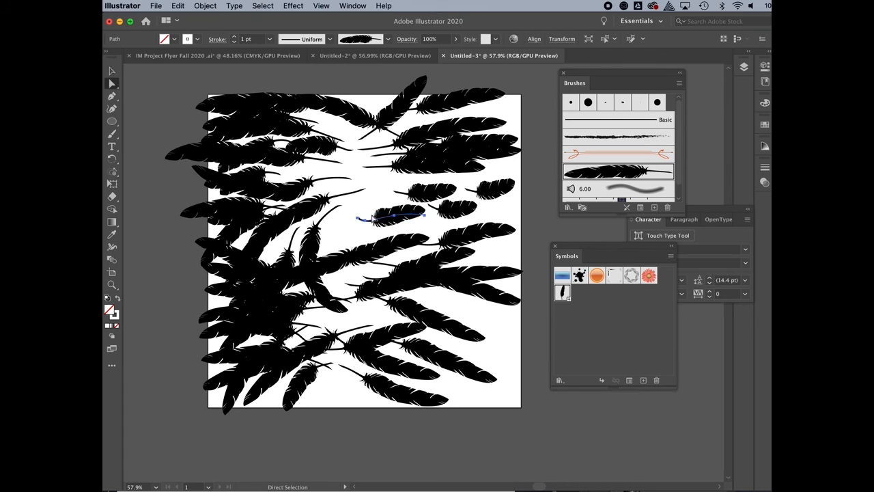
left_click(355, 222)
left_click_drag(357, 220, 392, 225)
mouse_move(365, 196)
left_mouse_down()
mouse_move(363, 219)
mouse_move(341, 225)
mouse_move(371, 203)
mouse_move(370, 194)
left_mouse_up()
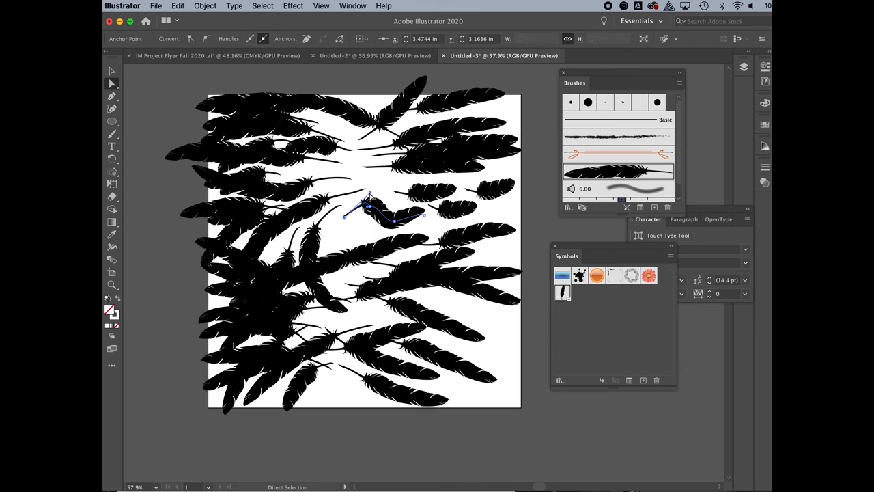
- Delete the S-curved feather near the centre and the long feather overlapping its neighbours in the upper-right area
left_click(428, 228)
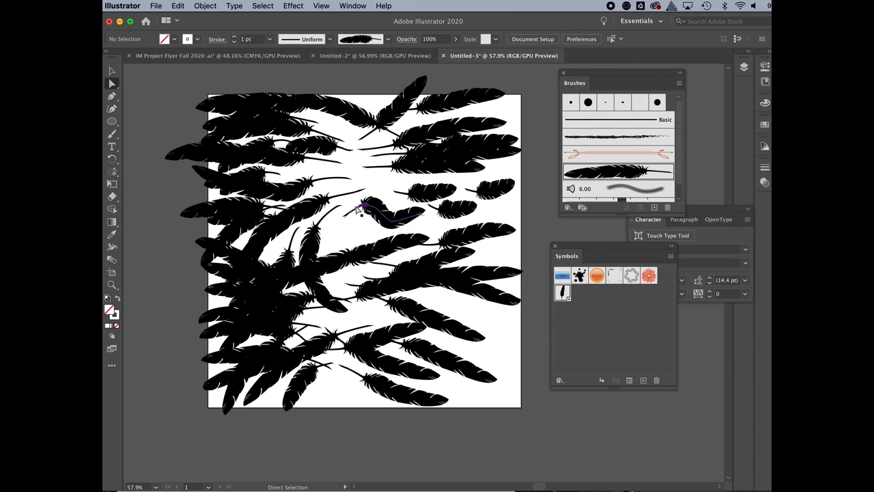
left_click(369, 204)
key("Delete")
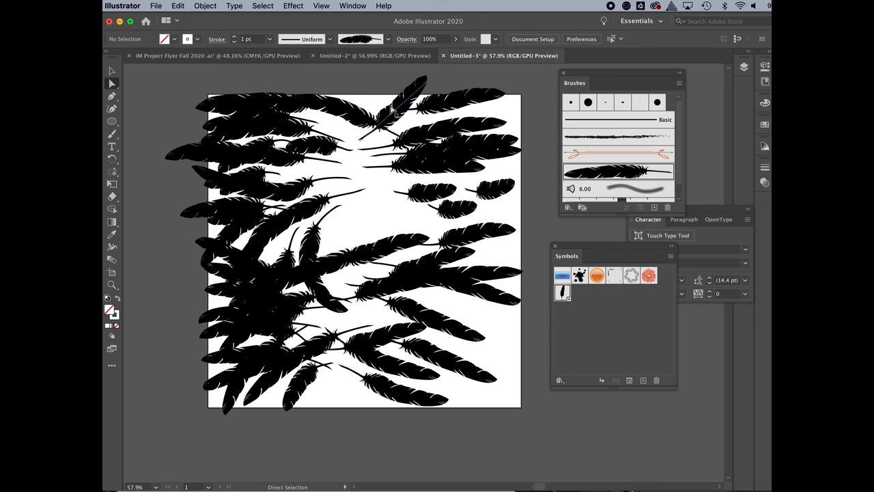
left_click(444, 160)
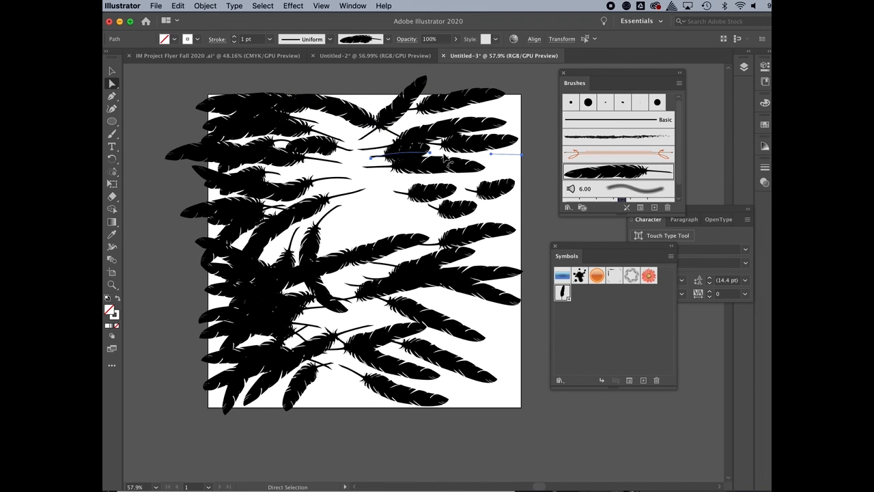
key("Delete")
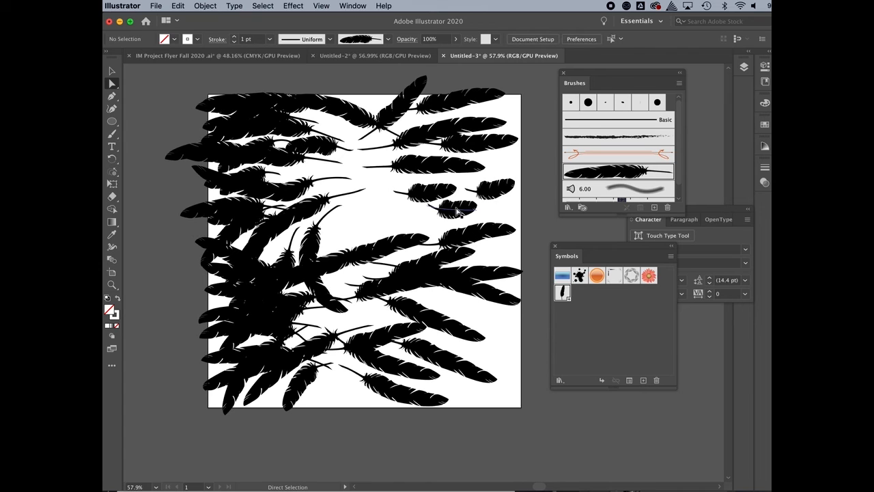
- Move the long, nearly horizontal feather at the middle right up into the gap right of the artboard's centre
left_click(470, 277)
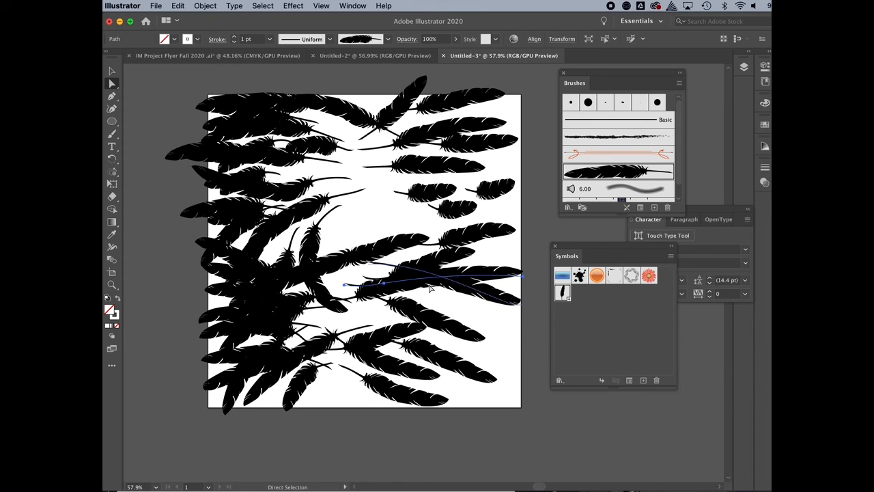
left_click(406, 280)
left_click_drag(405, 280, 390, 220)
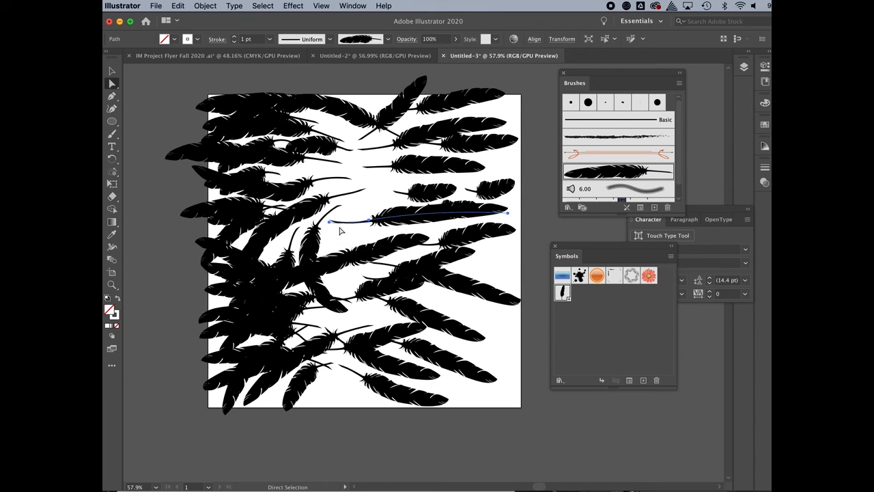
- Rotate the moved feather clockwise so its tip slopes down to the right, and shift it right to the artboard's edge
left_click(112, 71)
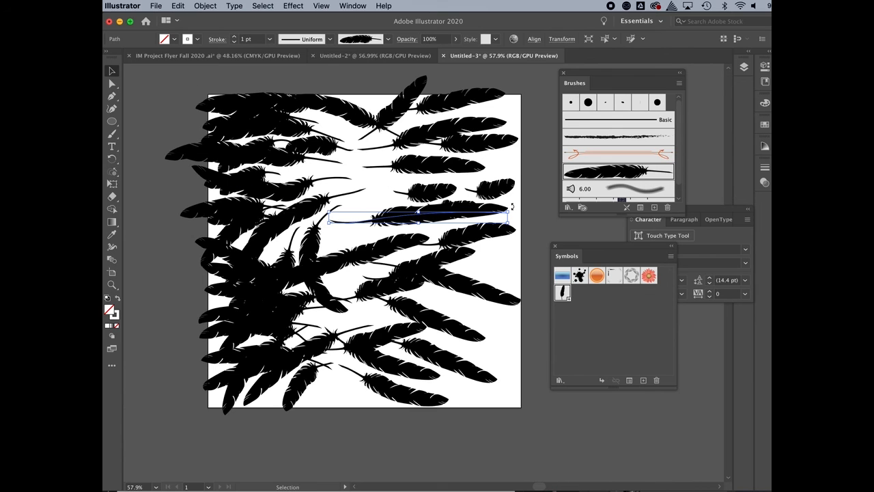
left_click_drag(512, 207, 511, 243)
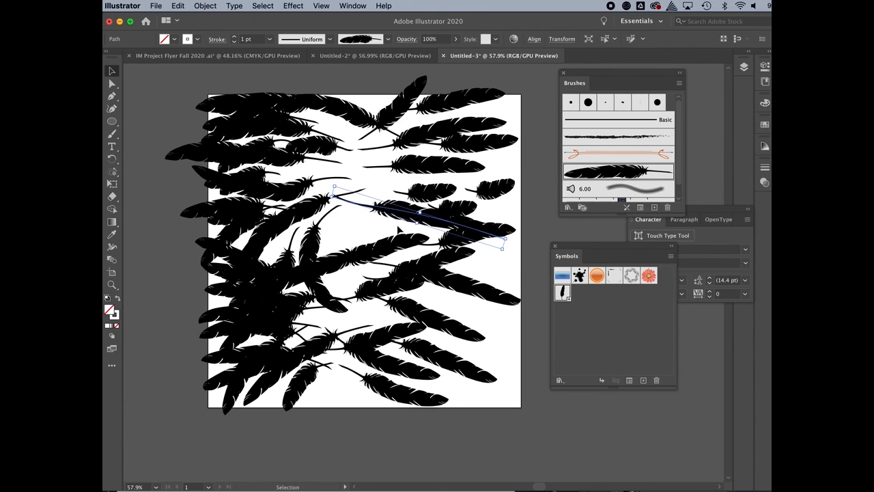
left_click(399, 214)
mouse_move(420, 210)
left_mouse_down()
mouse_move(425, 196)
mouse_move(413, 205)
left_mouse_up()
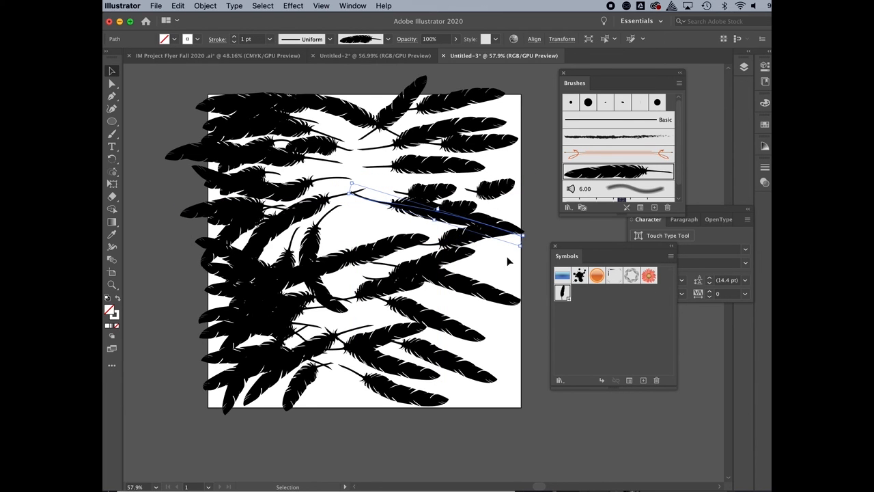
- Try the selected feather's art brush stroke options with proportional sizing, 69% size and Flip Along in preview, and discard them
left_click(642, 207)
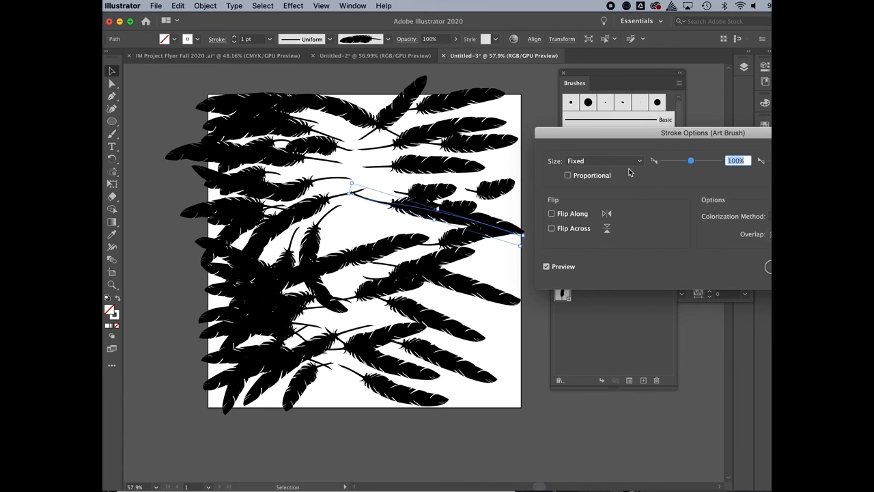
left_click(567, 175)
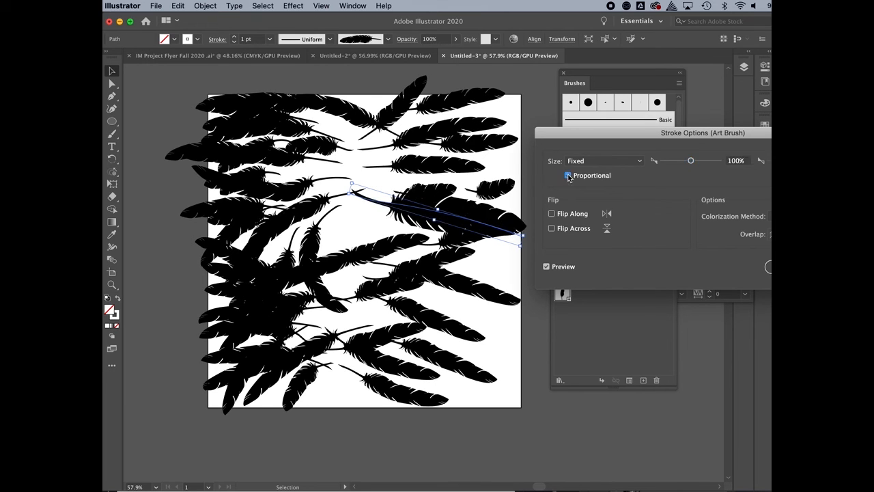
left_click(568, 176)
mouse_move(691, 161)
left_mouse_down()
mouse_move(673, 162)
mouse_move(705, 161)
mouse_move(681, 161)
left_mouse_up()
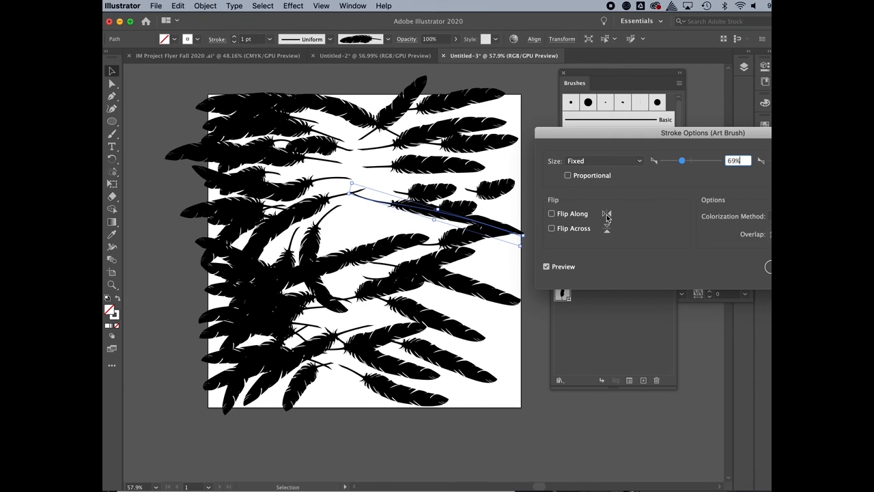
left_click(552, 214)
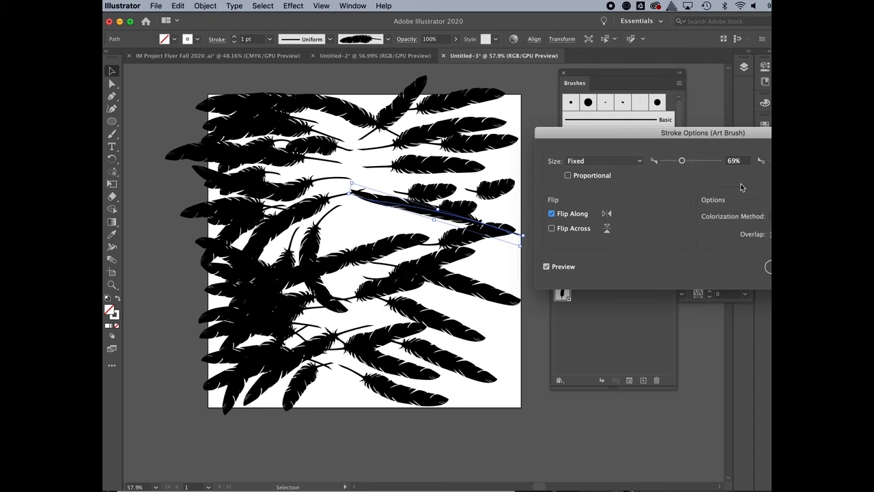
left_click_drag(754, 134, 694, 129)
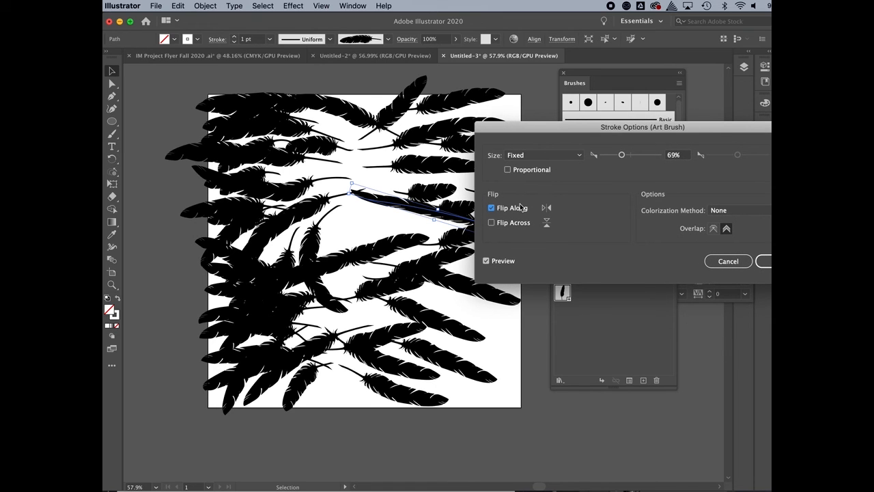
left_click(541, 155)
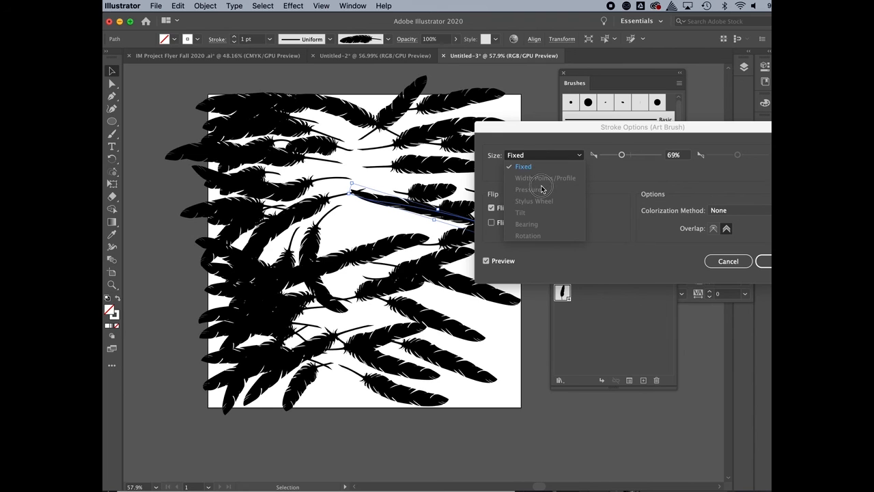
left_click(730, 265)
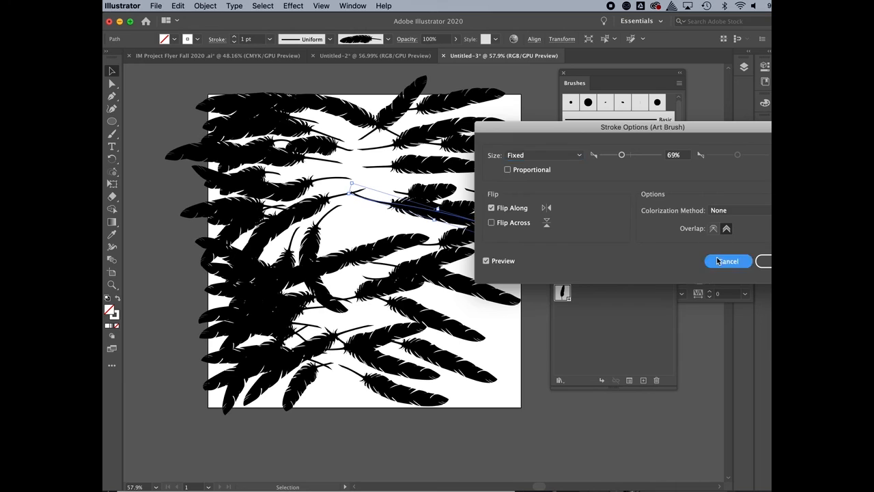
left_click(764, 261)
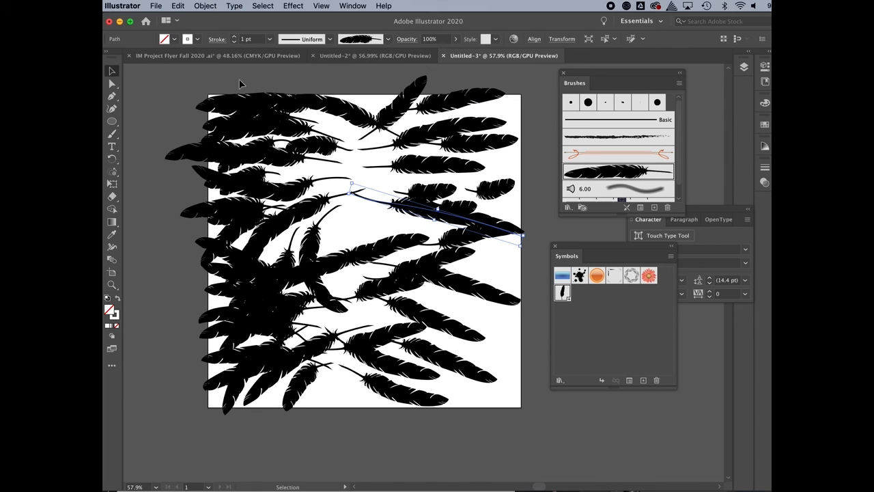
- Shift the feather at the artboard's top-left corner slightly left, and move and rotate the neighbouring top-centre feather clockwise until nearly upright
left_click_drag(224, 100, 221, 96)
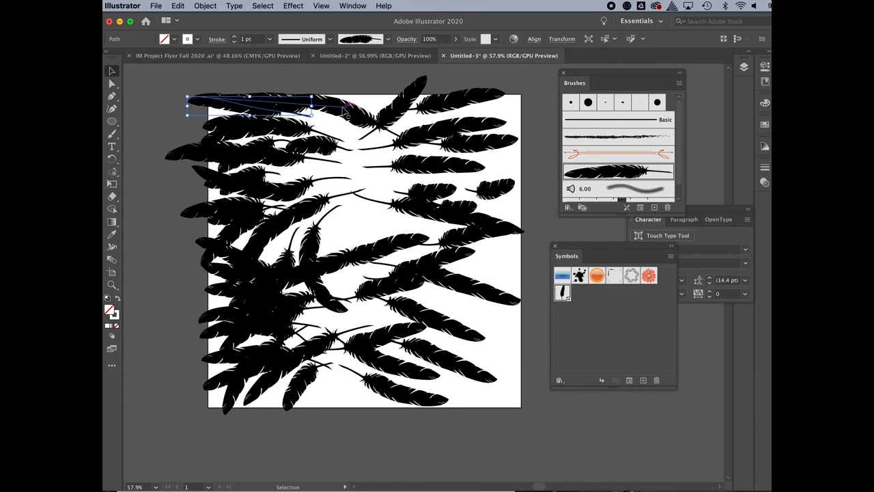
left_click(358, 117)
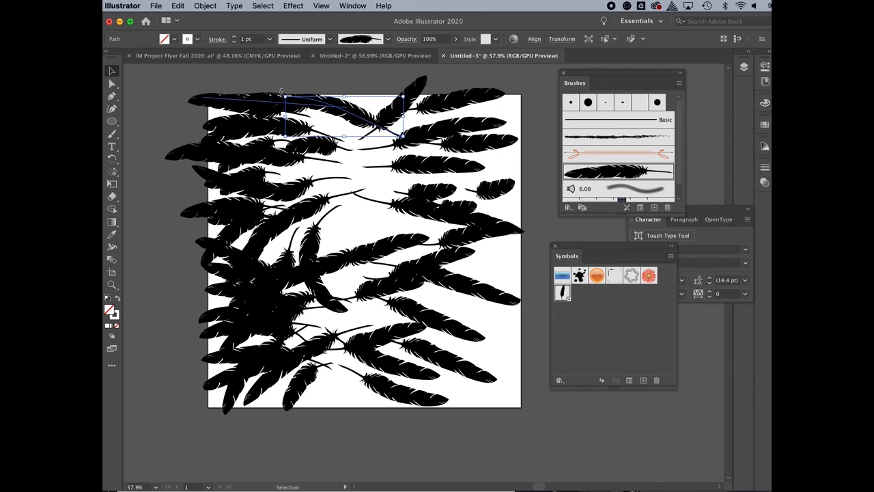
left_click_drag(281, 92, 330, 95)
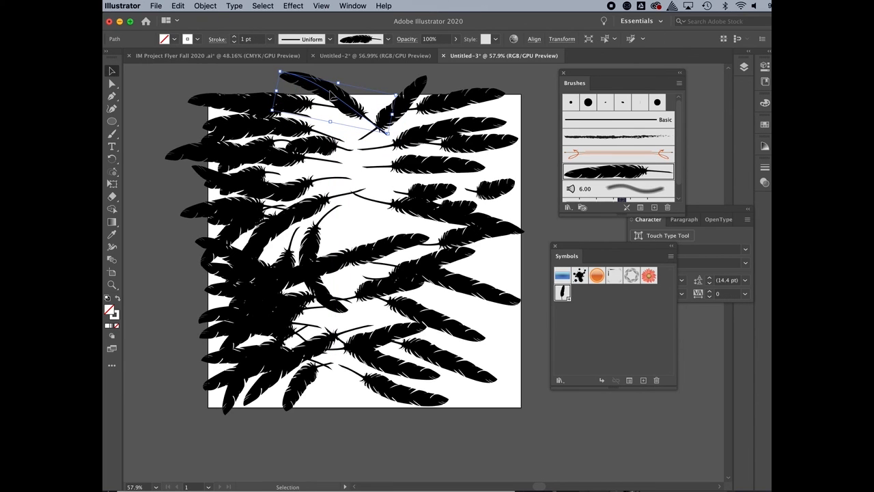
left_click(354, 107)
left_click_drag(353, 107, 352, 110)
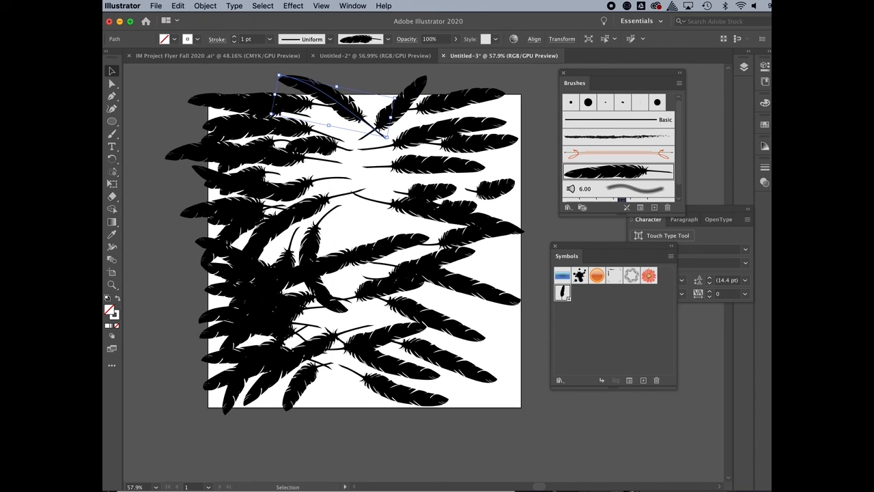
left_click_drag(273, 73, 286, 71)
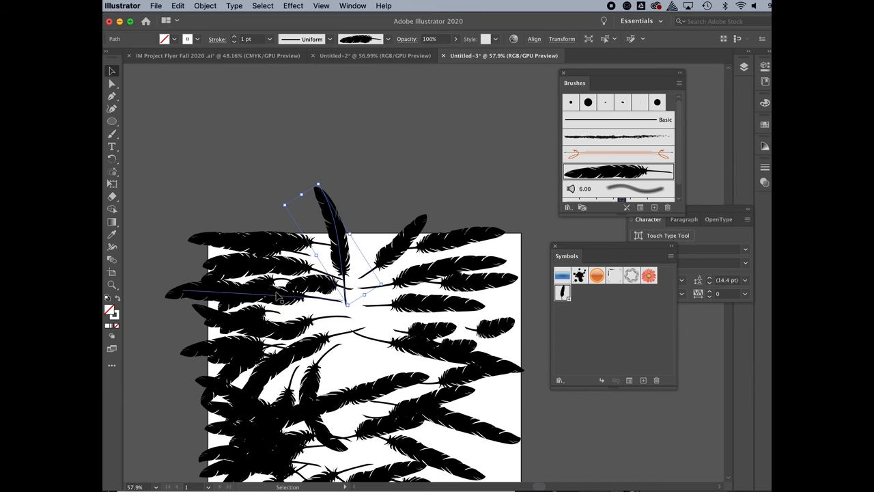
scroll(311, 286, "down", 5)
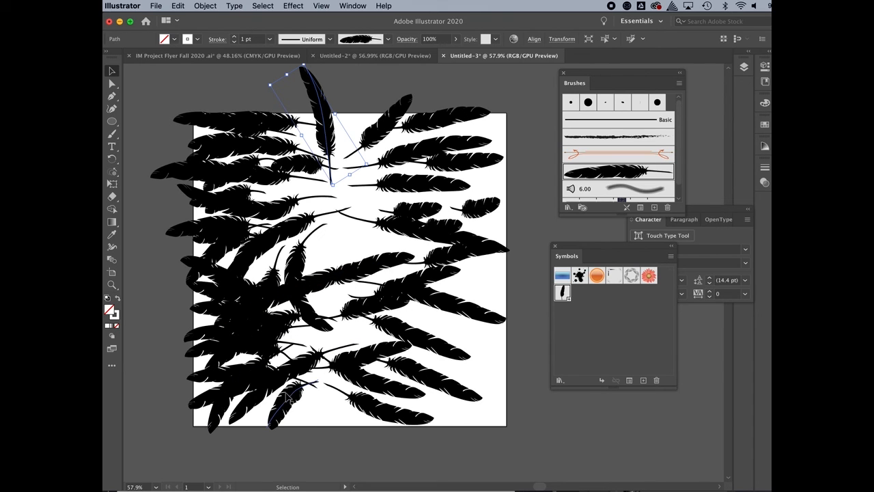
scroll(349, 352, "up", 1)
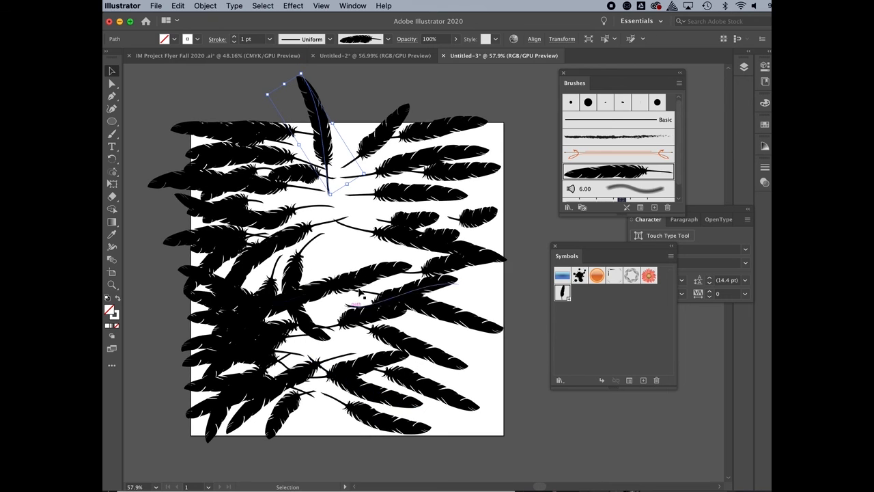
scroll(356, 241, "down", 2)
scroll(356, 241, "left", 1)
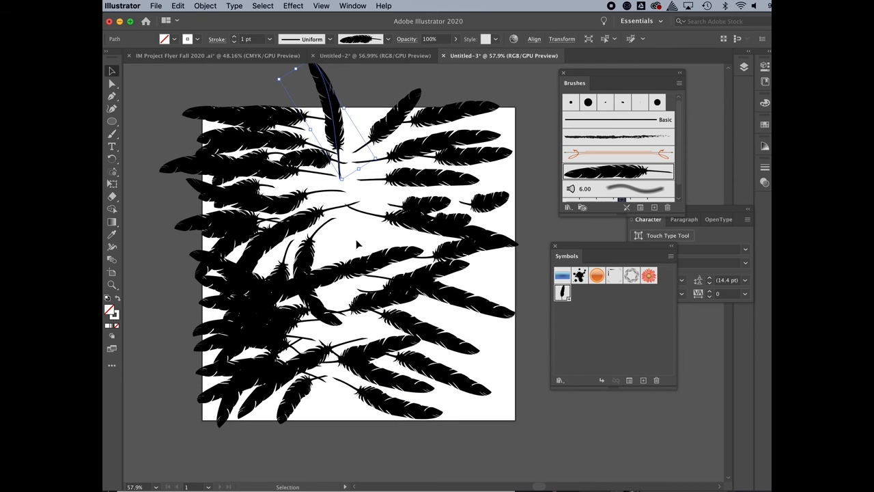
left_click(151, 238)
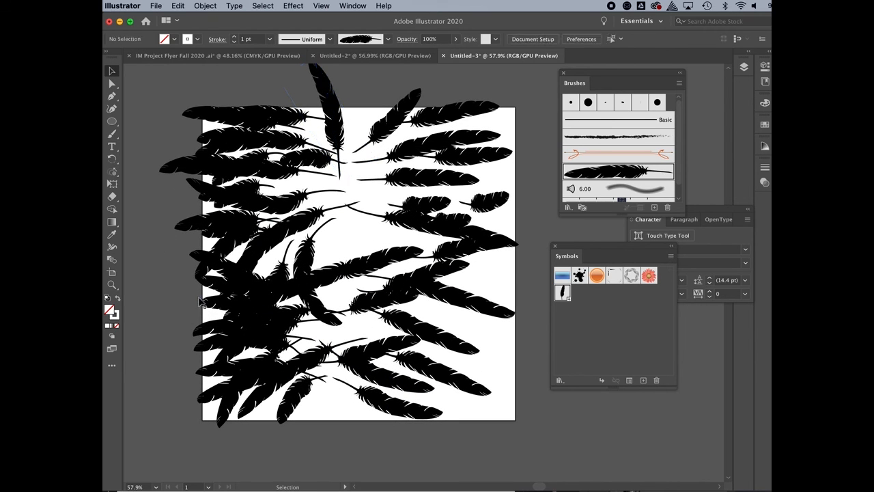